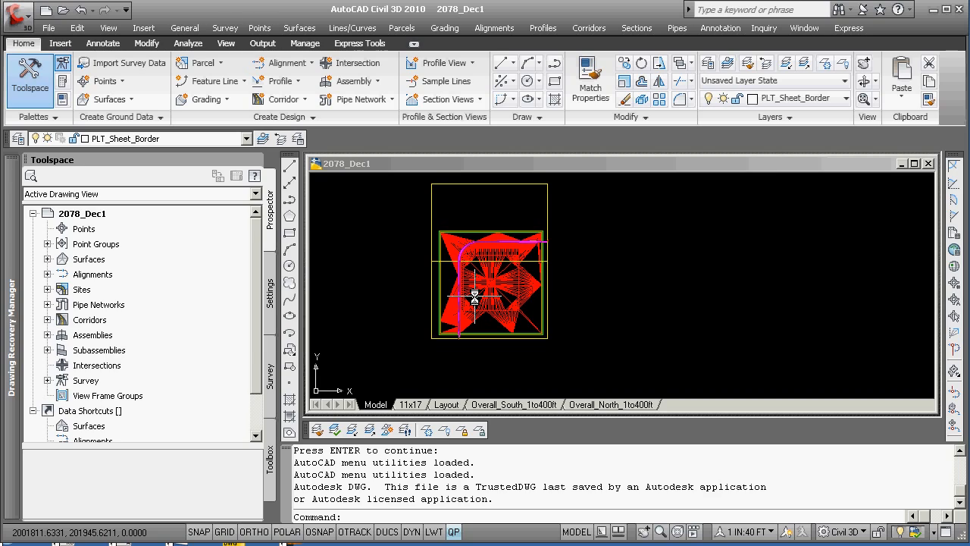
# Step: Set a 3D viewpoint of 1,1,1 and zoom to the drawing extents to examine the surface and highway corridor
pyautogui.click(568, 278)
pyautogui.press('Escape')
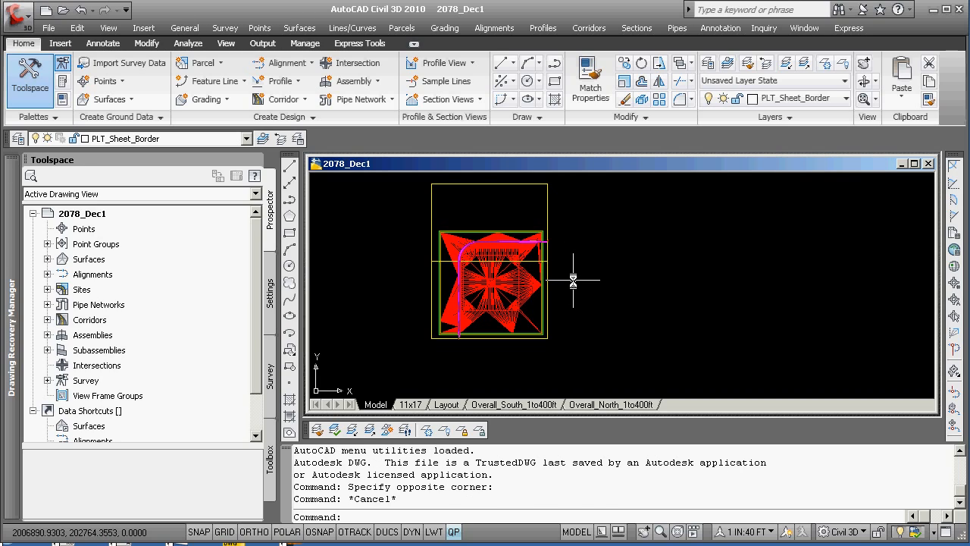
pyautogui.press('Return')
pyautogui.write('1,')
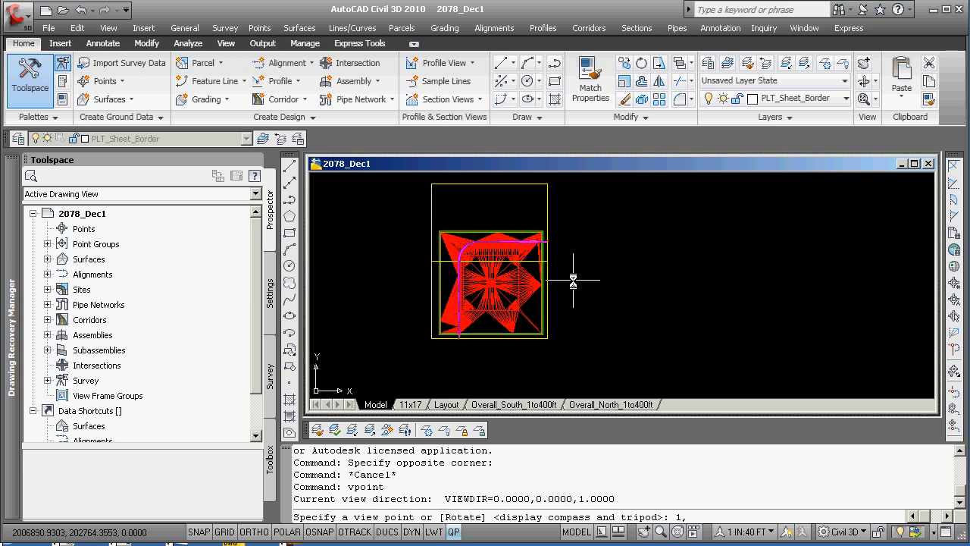
pyautogui.write('1,1')
pyautogui.press('Return')
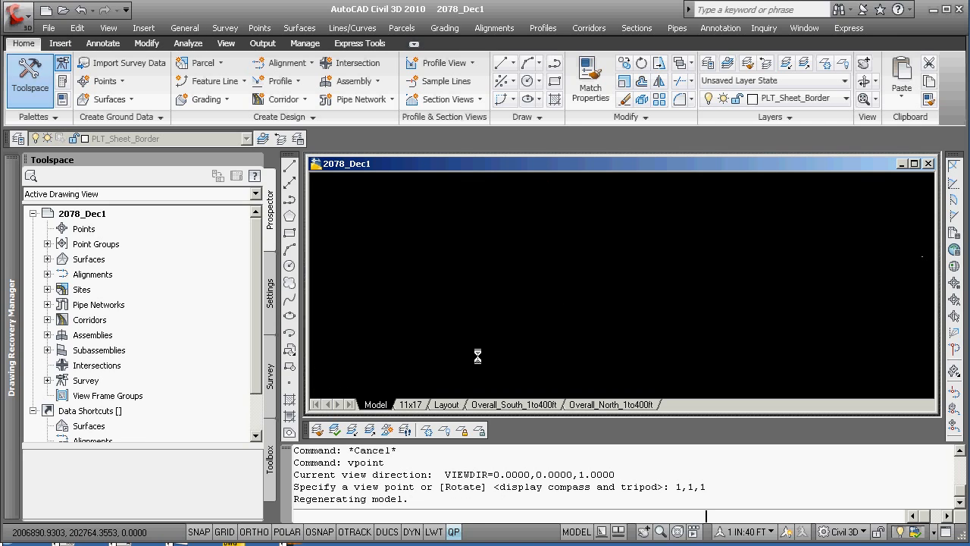
pyautogui.write('z')
pyautogui.press('Return')
pyautogui.write('e')
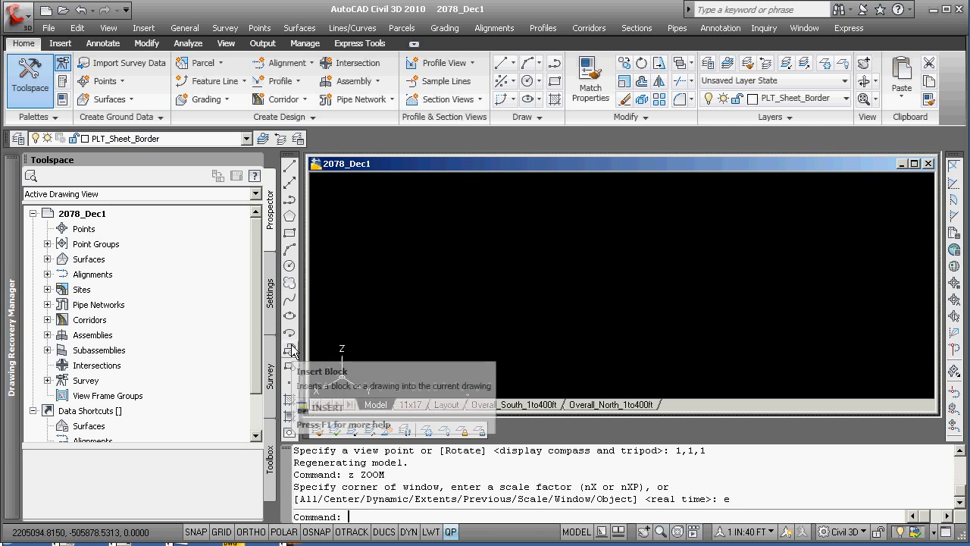
pyautogui.press('Return')
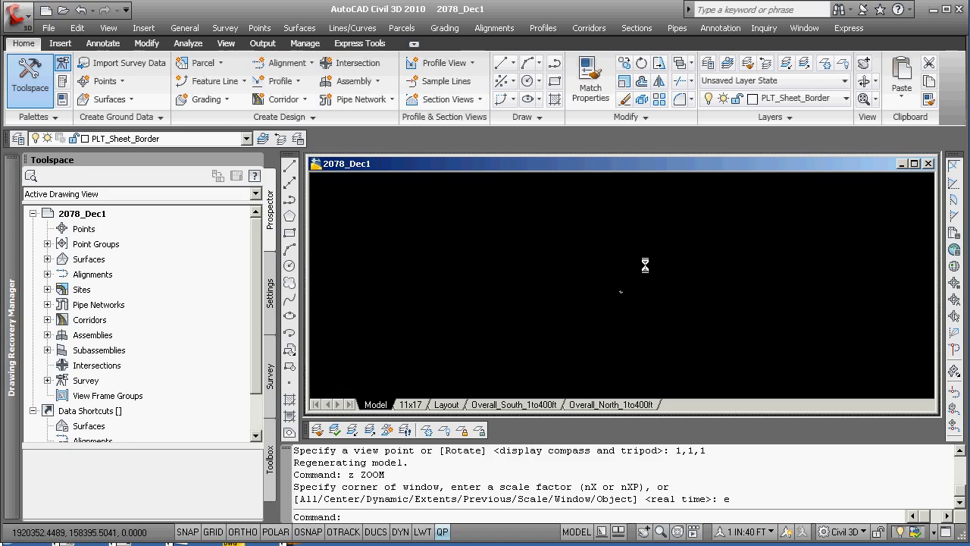
pyautogui.scroll(10, 602, 295)
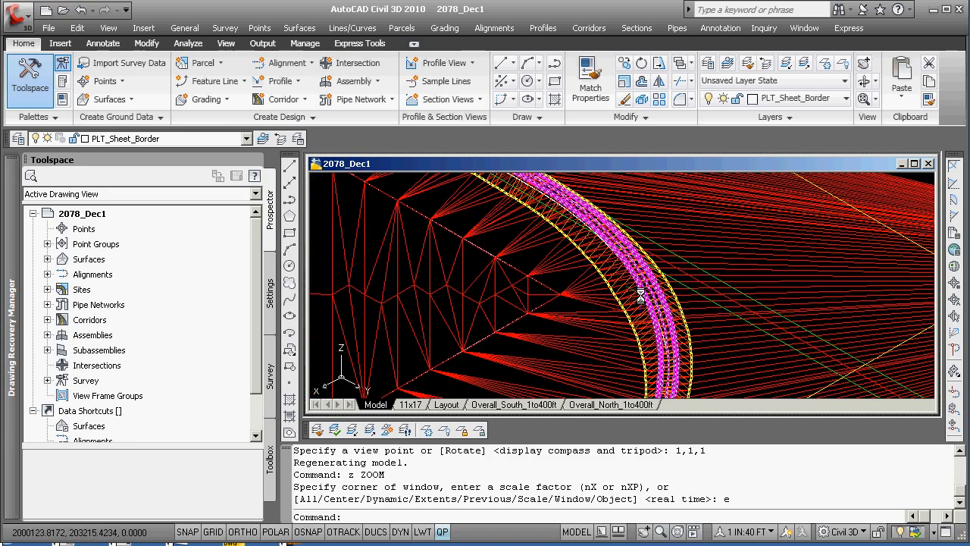
# Step: Shade the model in the 3D view, and undo the shading and the zooming and panning before it
pyautogui.write('shade')
pyautogui.press('Return')
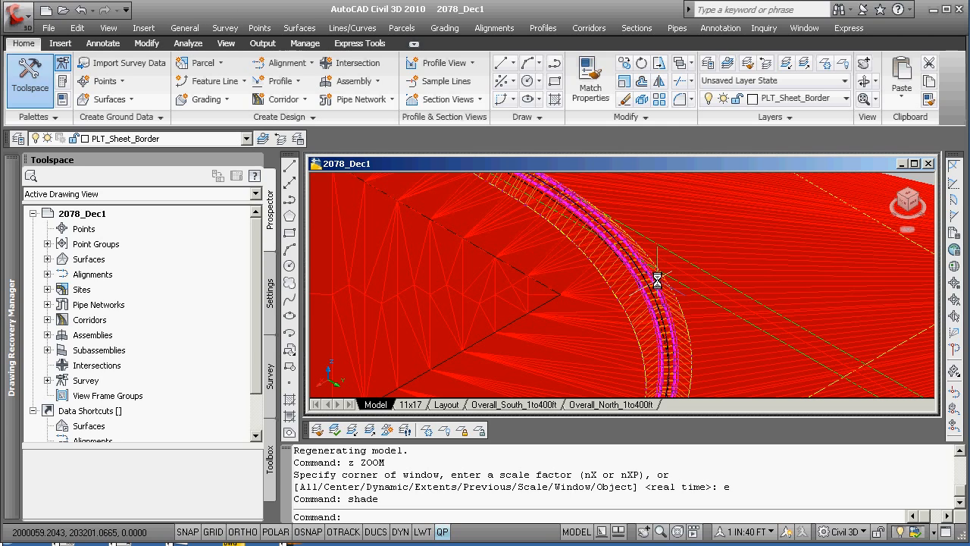
pyautogui.write('u')
pyautogui.press('Return')
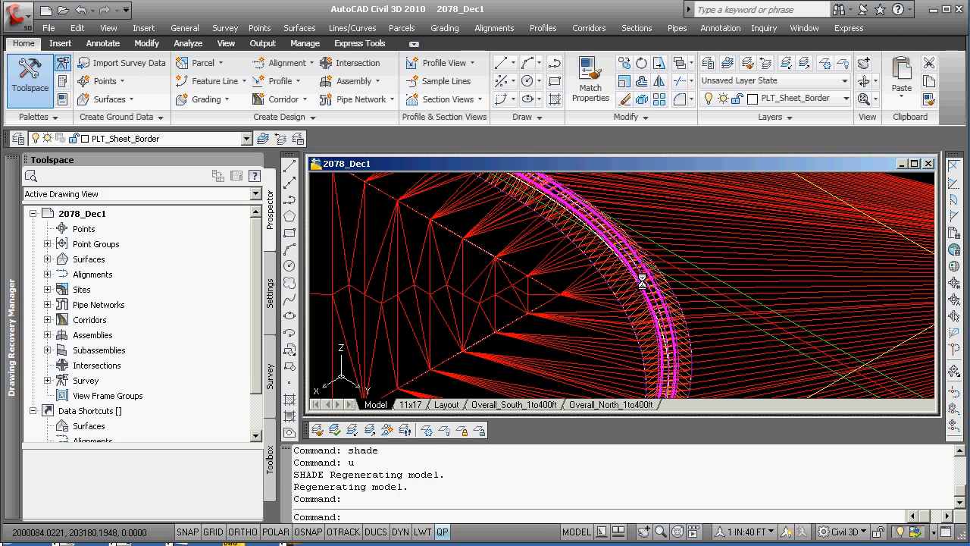
pyautogui.write('u')
pyautogui.press('Return')
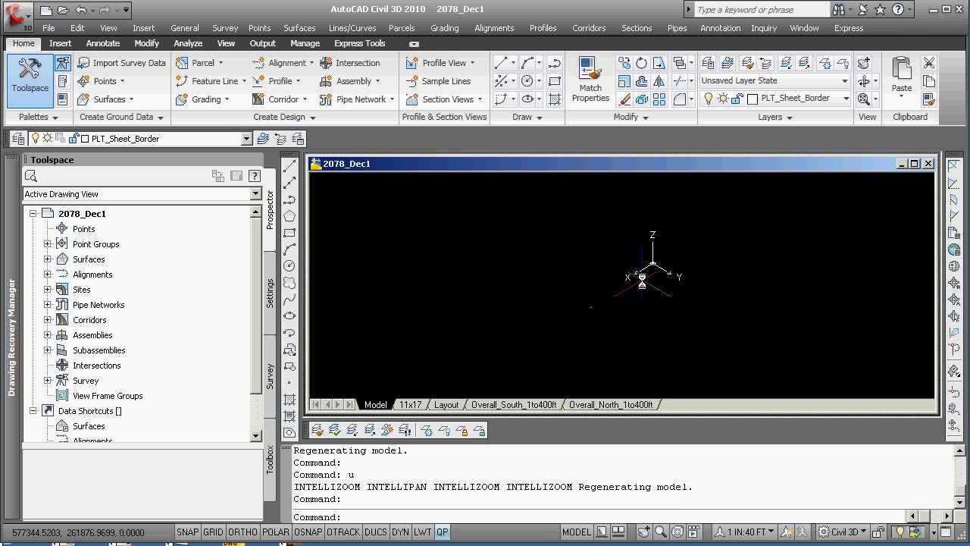
# Step: Return to the plan view of the current UCS and restore the saved model view Overall_North
pyautogui.write('plan')
pyautogui.press('Return')
pyautogui.press('Return')
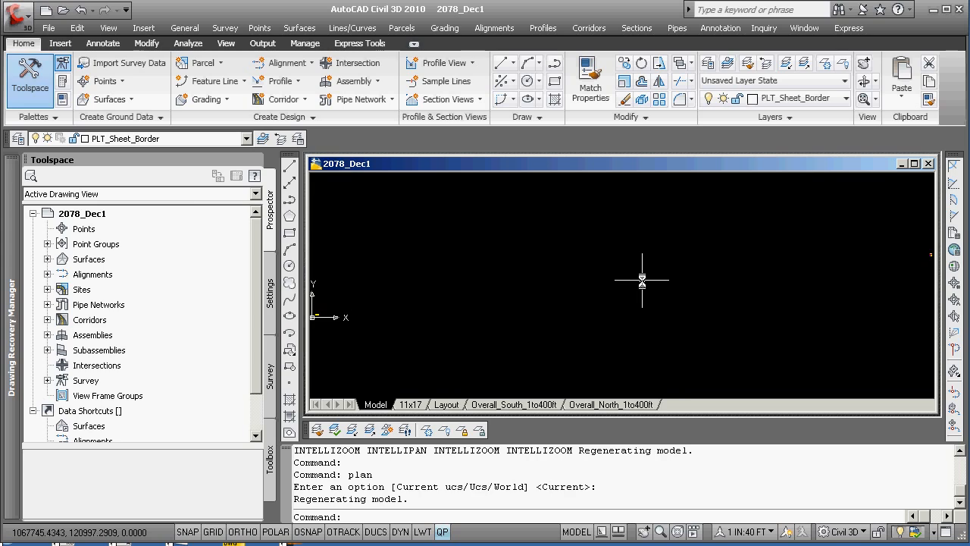
pyautogui.write('v')
pyautogui.press('Return')
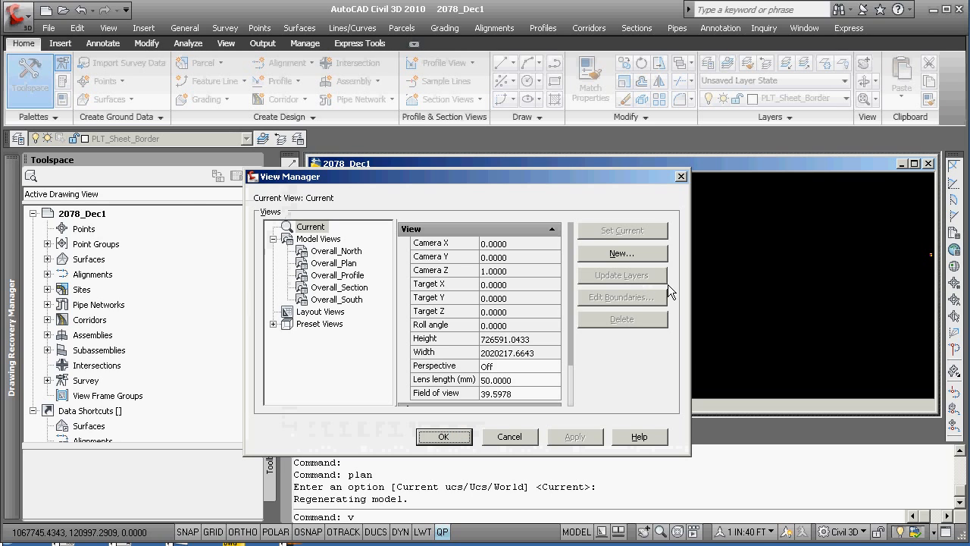
pyautogui.doubleClick(347, 252)
pyautogui.click(448, 436)
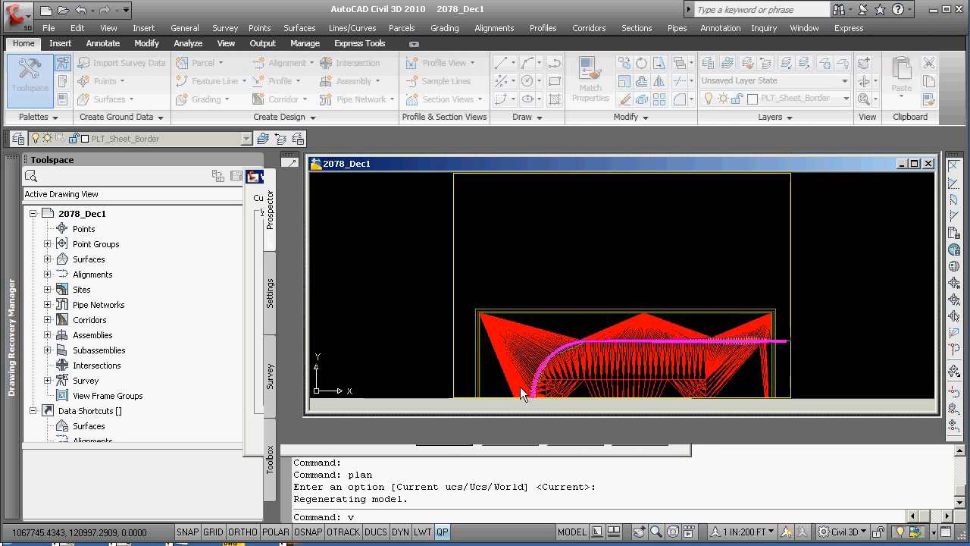
pyautogui.click(518, 286)
pyautogui.press('Escape')
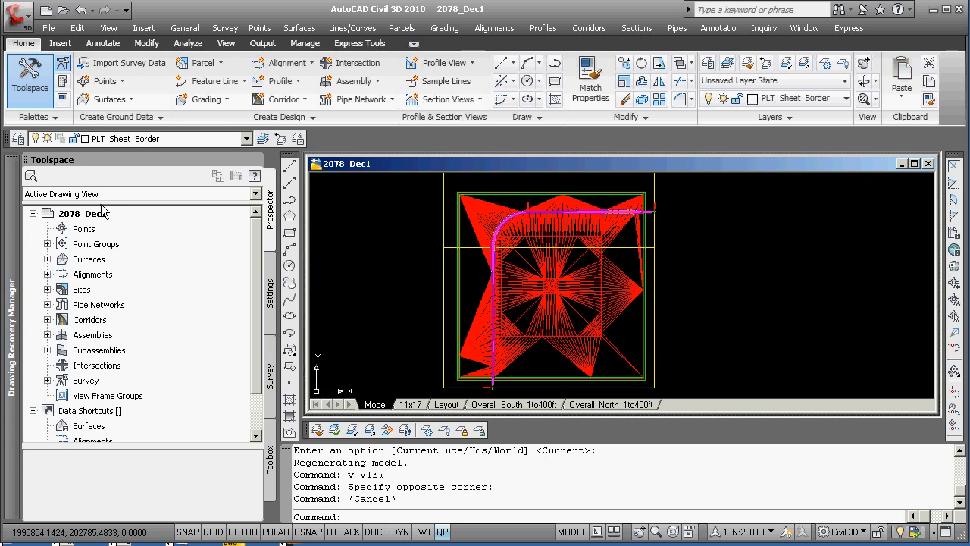
pyautogui.click(47, 244)
pyautogui.click(47, 244)
pyautogui.rightClick(69, 216)
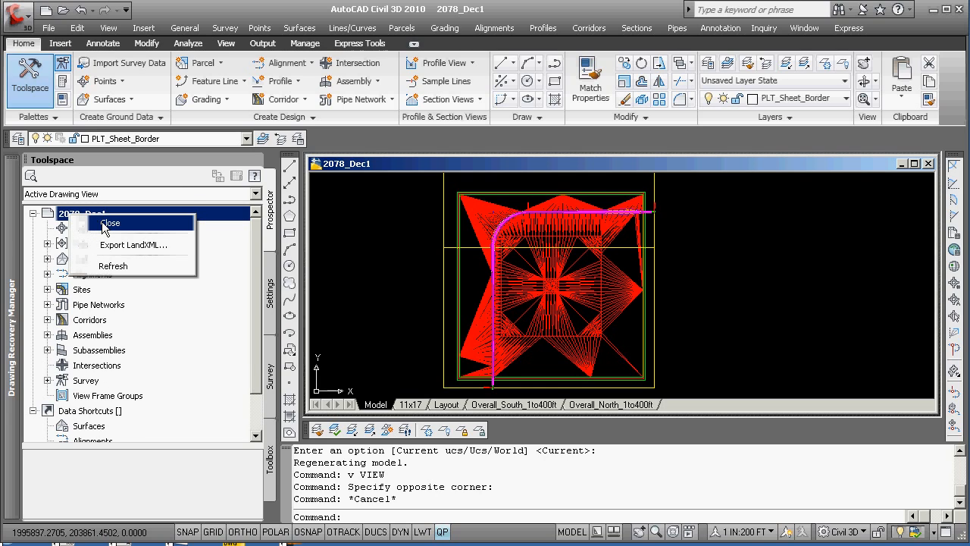
pyautogui.click(218, 194)
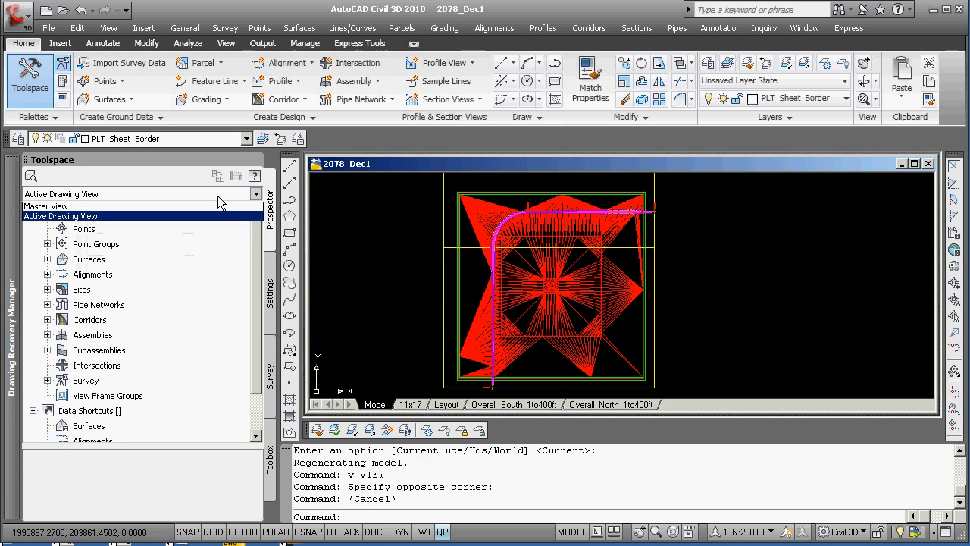
# Step: Set the drawing's zone category to USA, Wisconsin and its coordinate system to NAD83 Wisconsin State Planes, Central Zone, US Foot
pyautogui.click(271, 290)
pyautogui.click(272, 291)
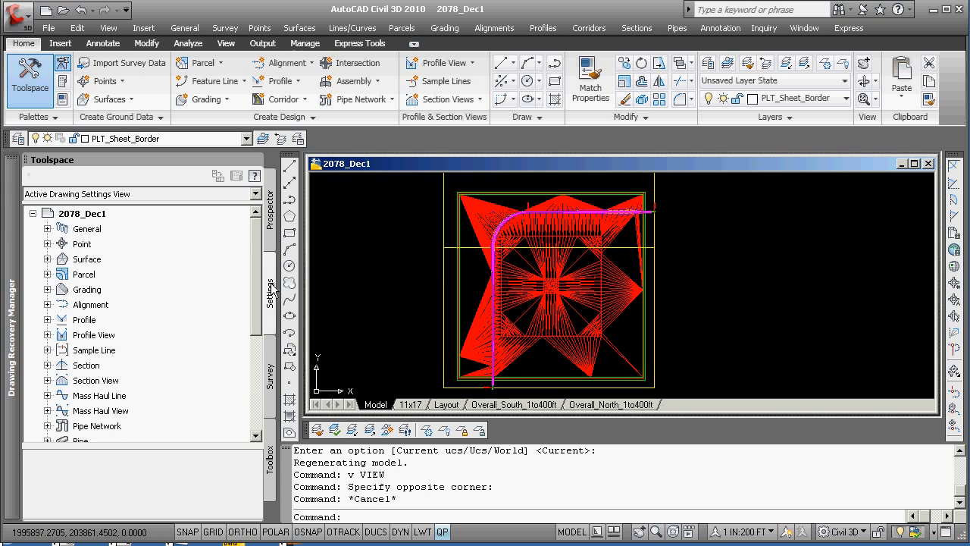
pyautogui.rightClick(103, 212)
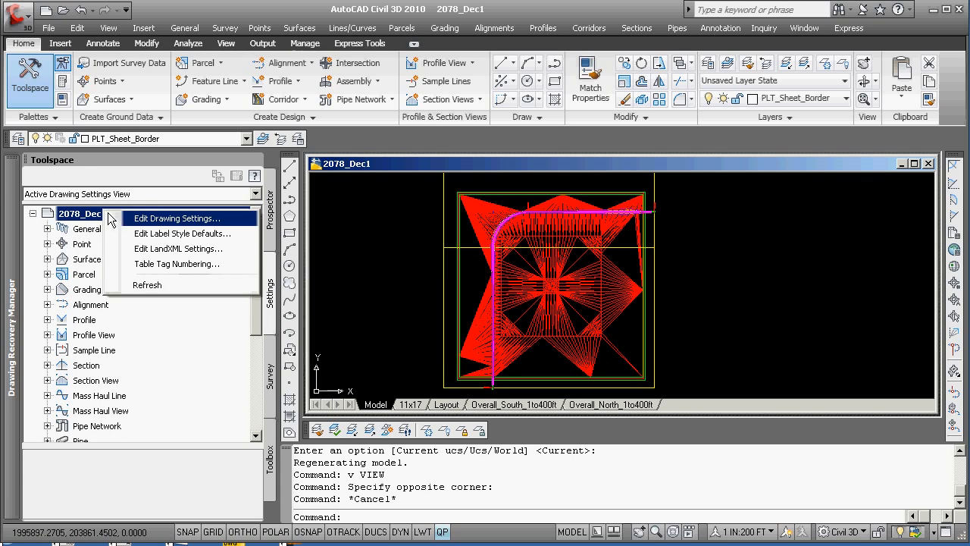
pyautogui.click(129, 219)
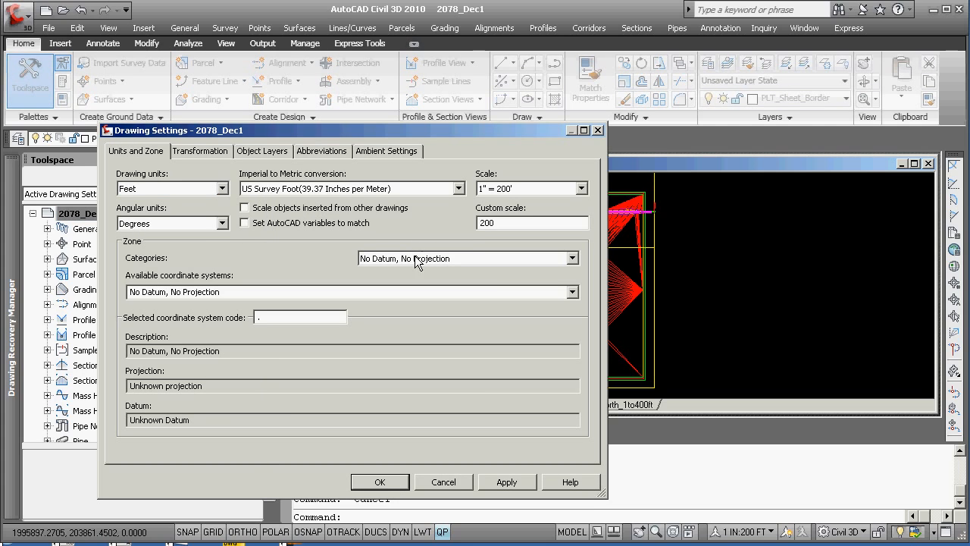
pyautogui.click(572, 260)
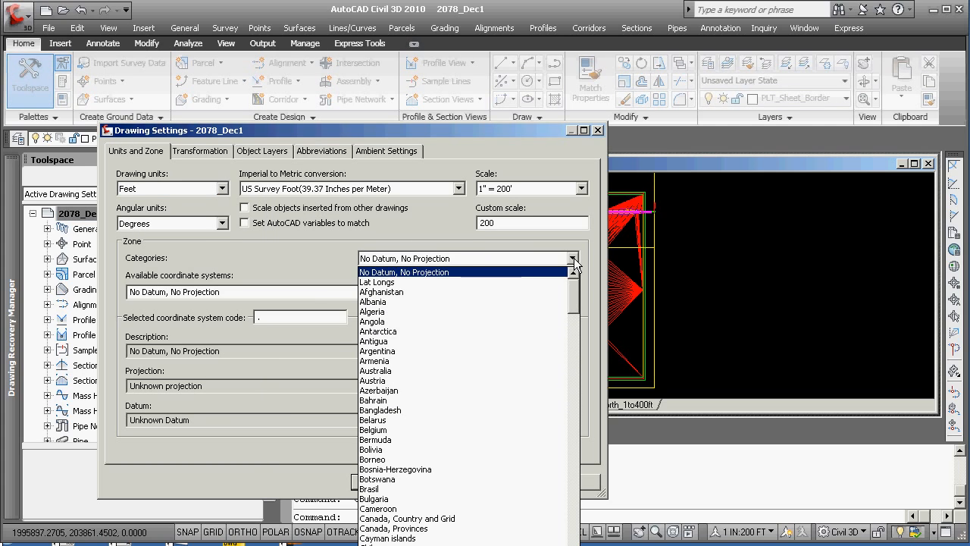
pyautogui.moveTo(580, 296); pyautogui.dragTo(579, 507)
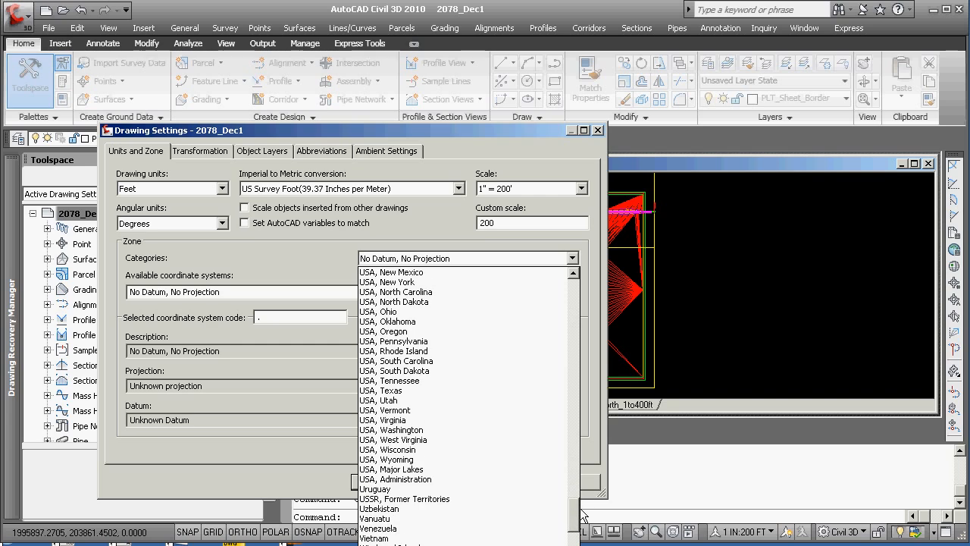
pyautogui.click(402, 450)
pyautogui.click(571, 293)
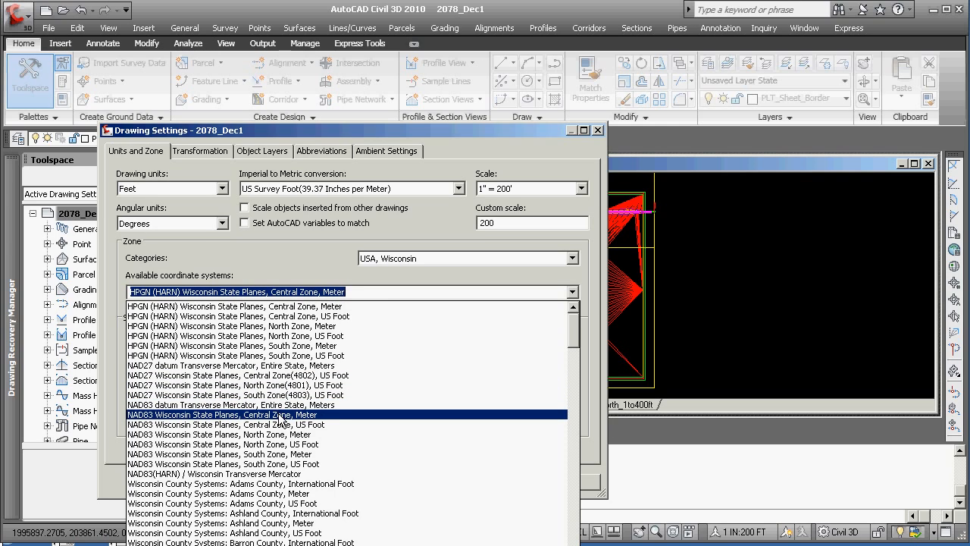
pyautogui.click(285, 426)
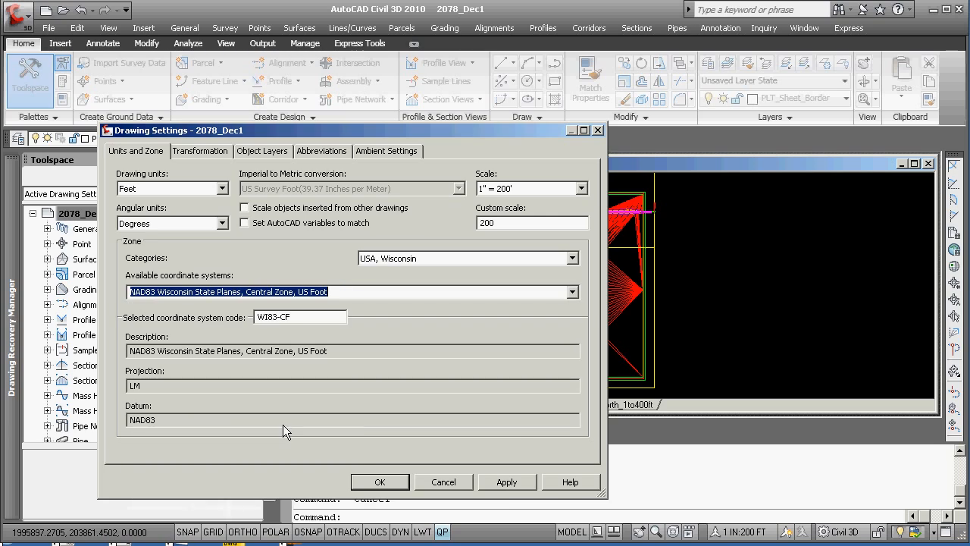
pyautogui.click(506, 482)
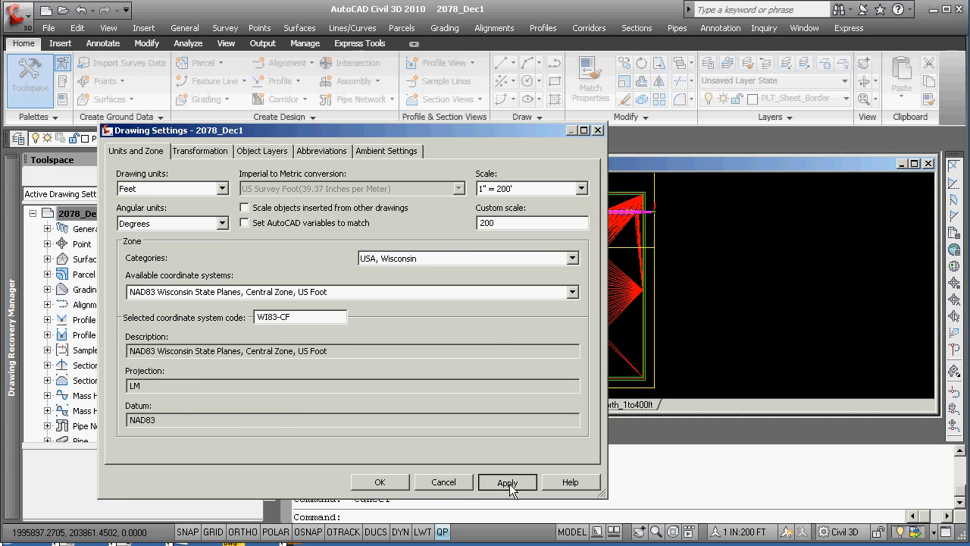
# Step: Set the drawing scale to 1" = 40' and accept the drawing settings
pyautogui.click(582, 188)
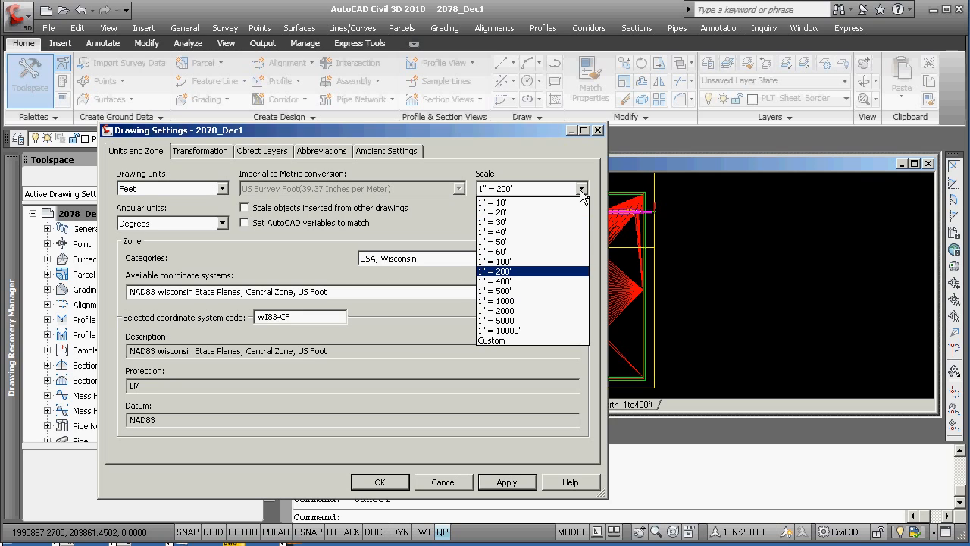
pyautogui.click(495, 231)
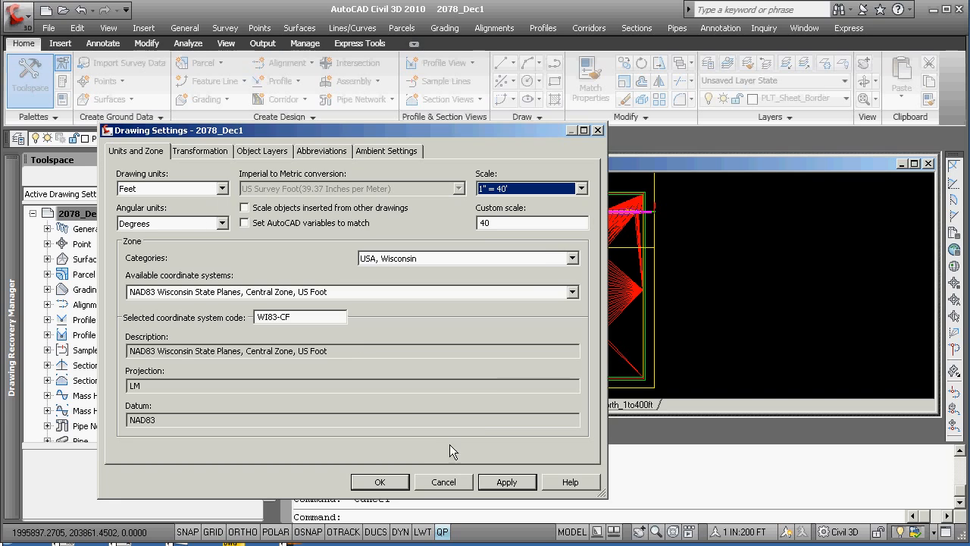
pyautogui.click(386, 483)
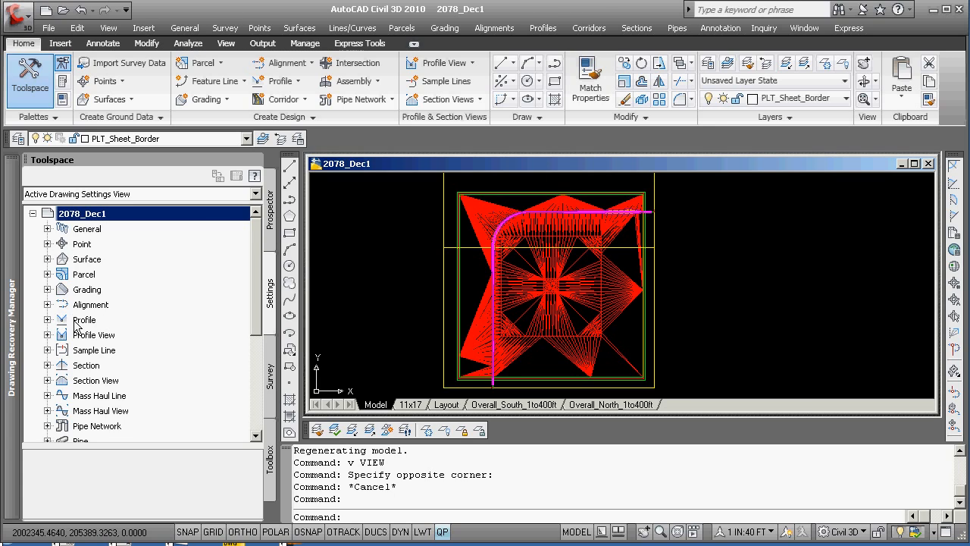
pyautogui.click(47, 289)
pyautogui.click(47, 290)
pyautogui.click(47, 324)
pyautogui.click(47, 324)
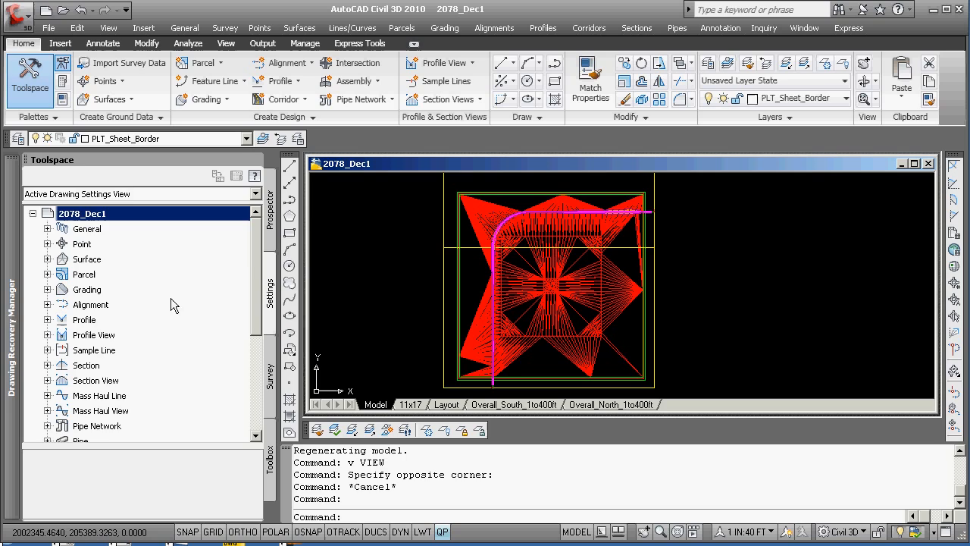
# Step: Examine which surfaces the drawing contains
pyautogui.click(268, 223)
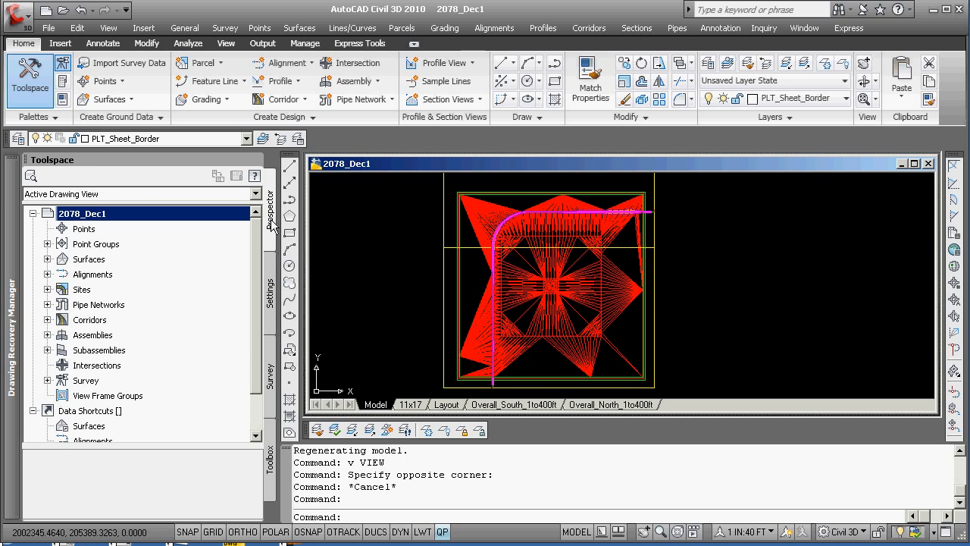
pyautogui.click(47, 259)
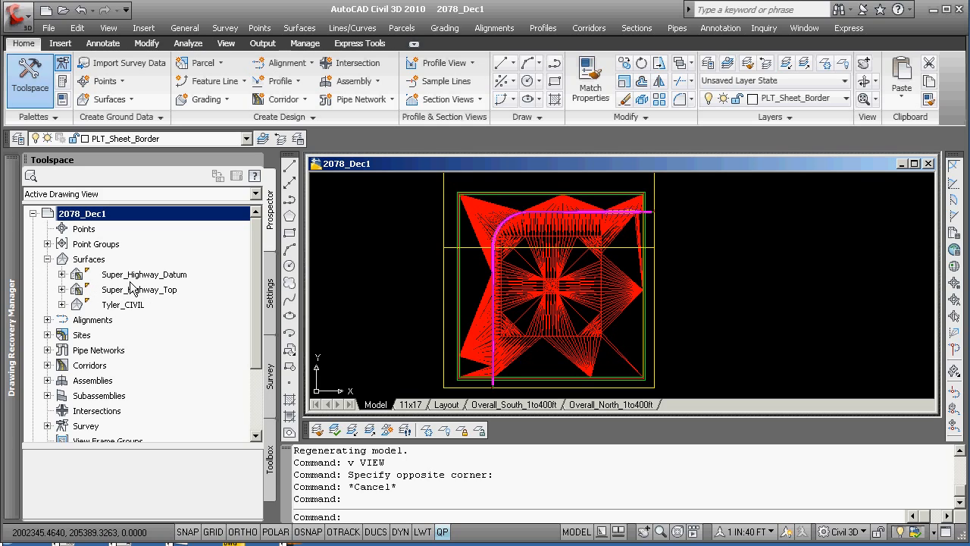
pyautogui.click(48, 260)
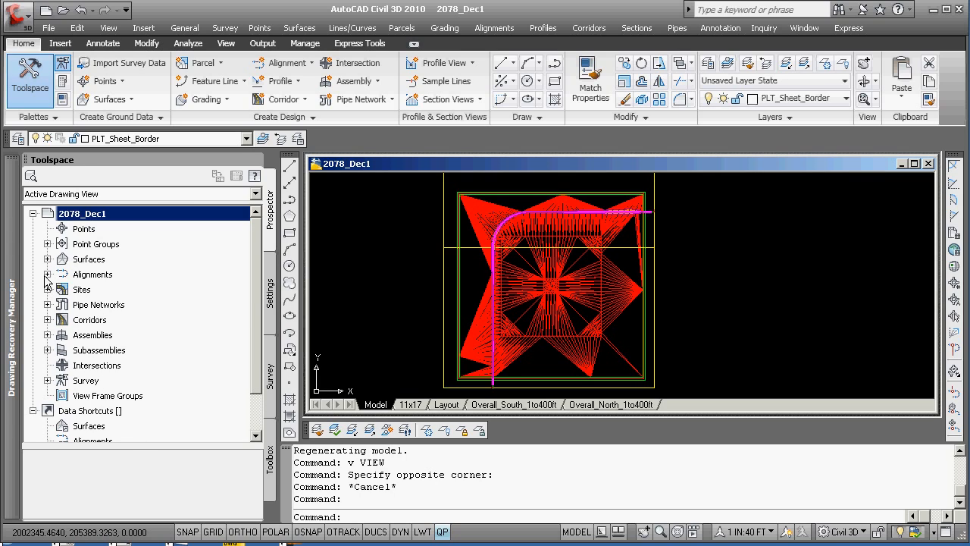
# Step: Examine the profiles and profile views of the Super_Highway centerline alignment
pyautogui.click(46, 273)
pyautogui.click(61, 289)
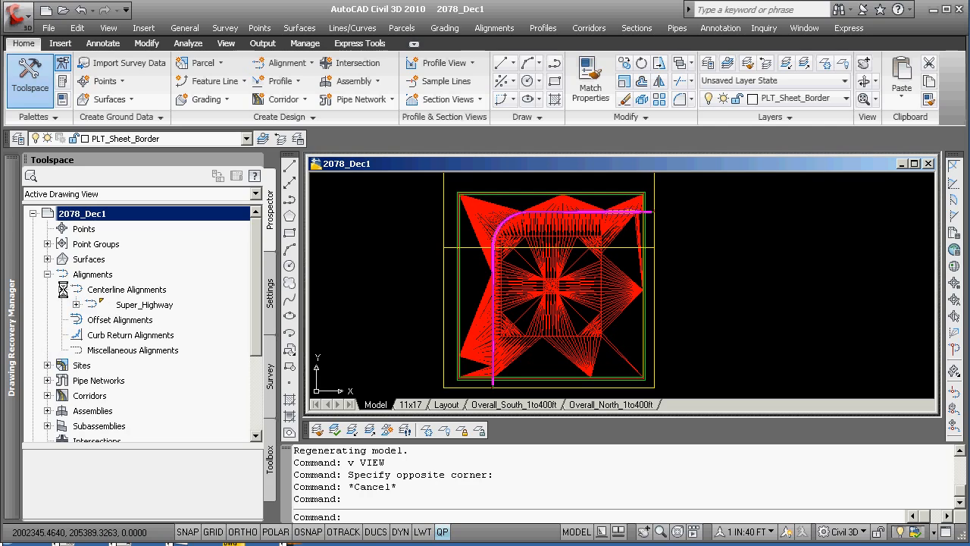
pyautogui.click(76, 304)
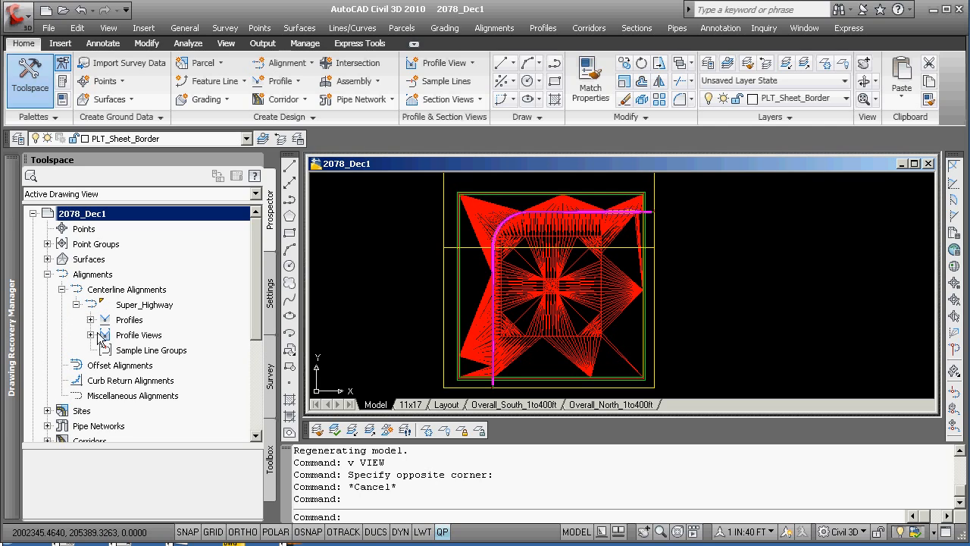
pyautogui.click(91, 320)
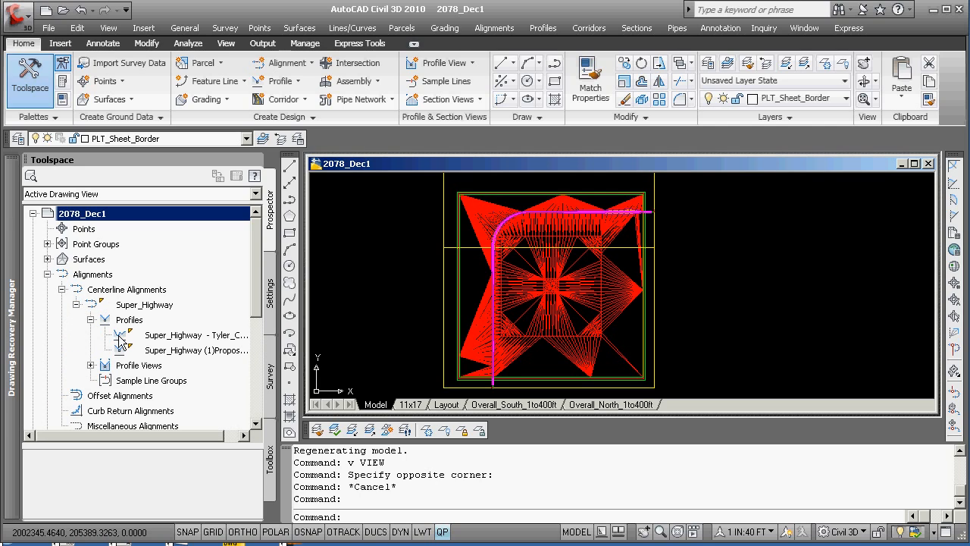
pyautogui.click(91, 366)
pyautogui.click(90, 365)
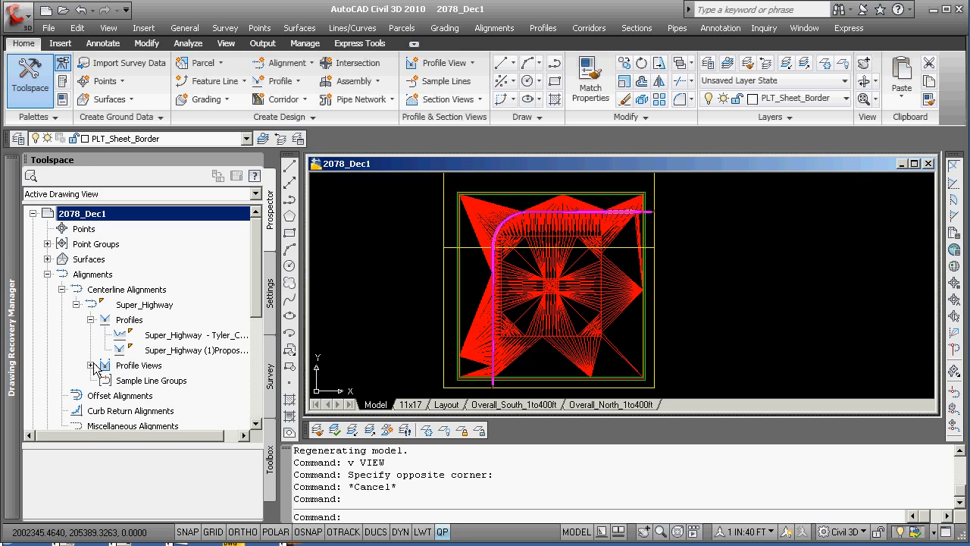
pyautogui.click(90, 319)
pyautogui.click(77, 304)
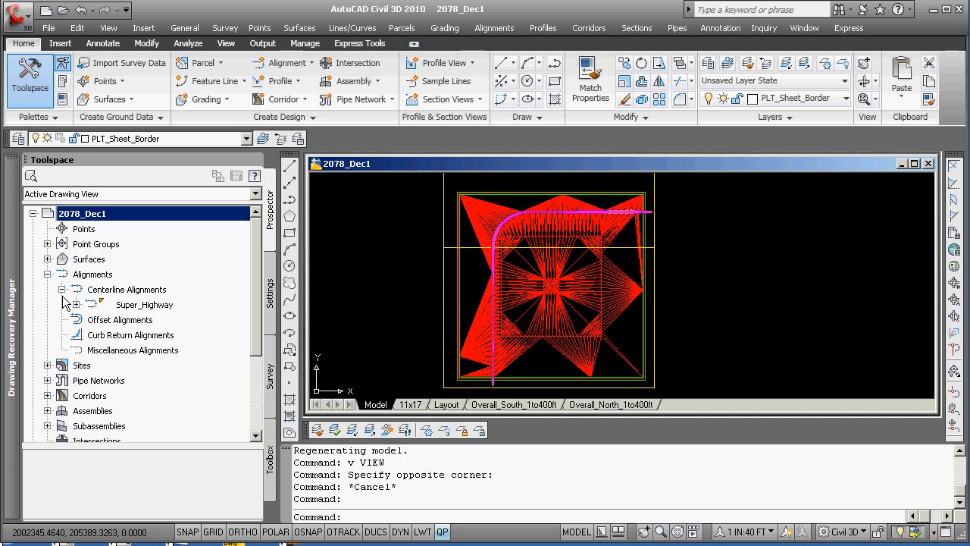
# Step: Examine the contents of the drawing's sites, including Site 1, and its pipe networks
pyautogui.click(47, 274)
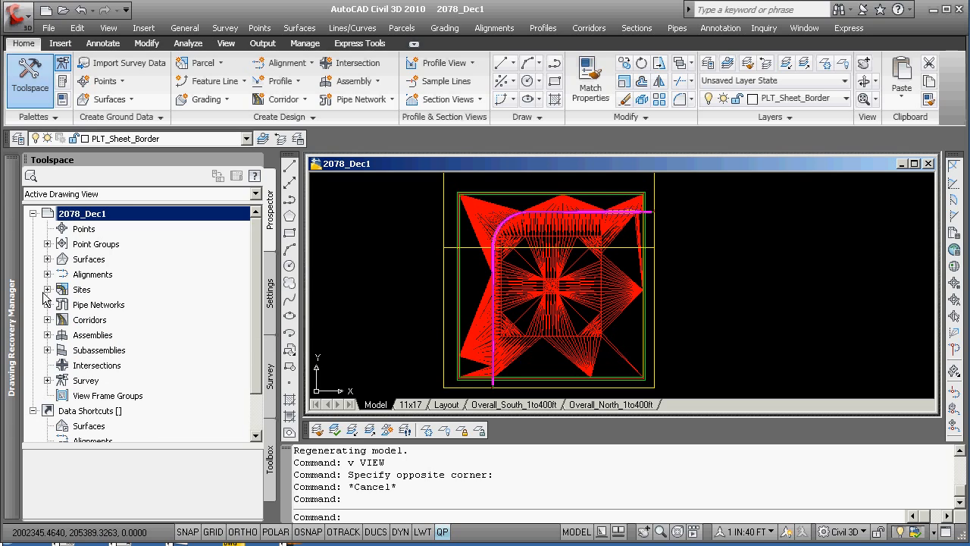
pyautogui.click(47, 289)
pyautogui.click(61, 303)
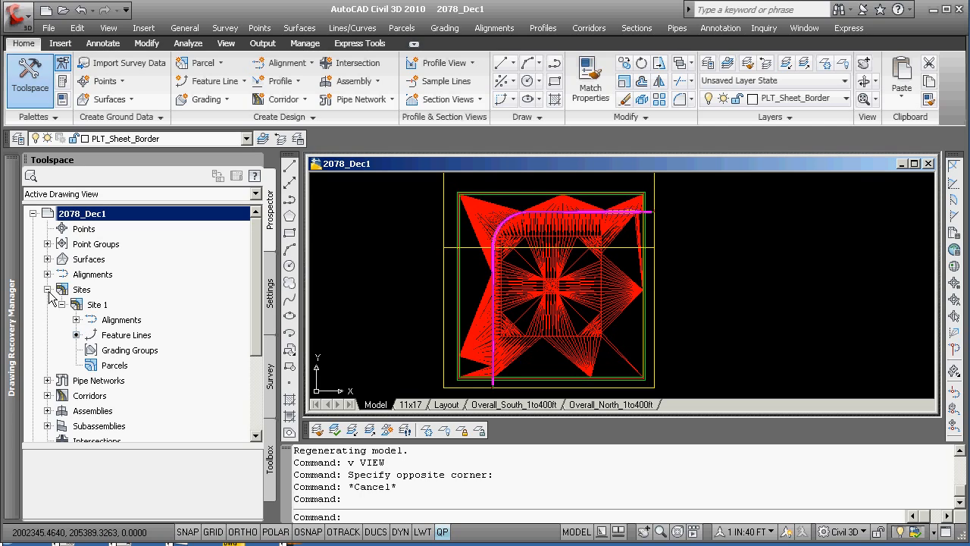
pyautogui.click(48, 289)
pyautogui.click(47, 304)
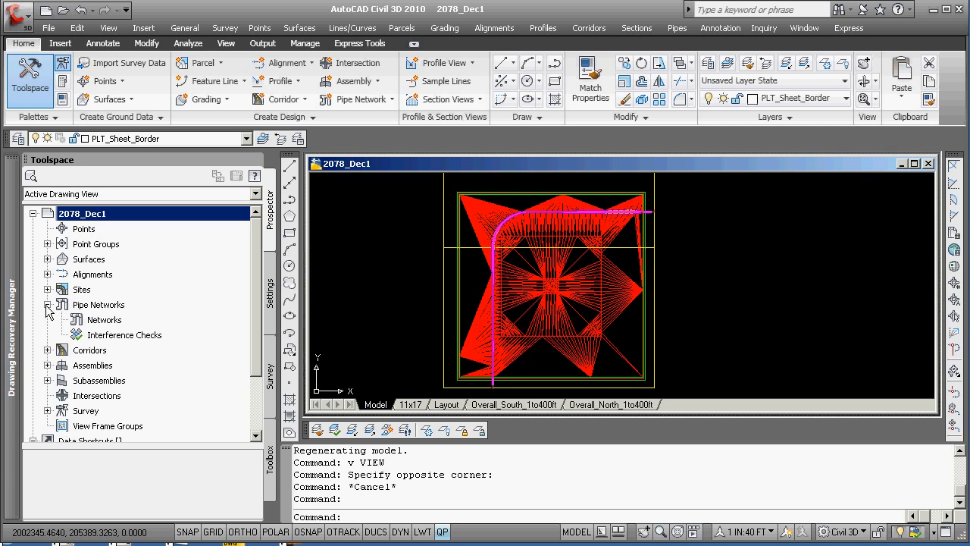
pyautogui.click(47, 305)
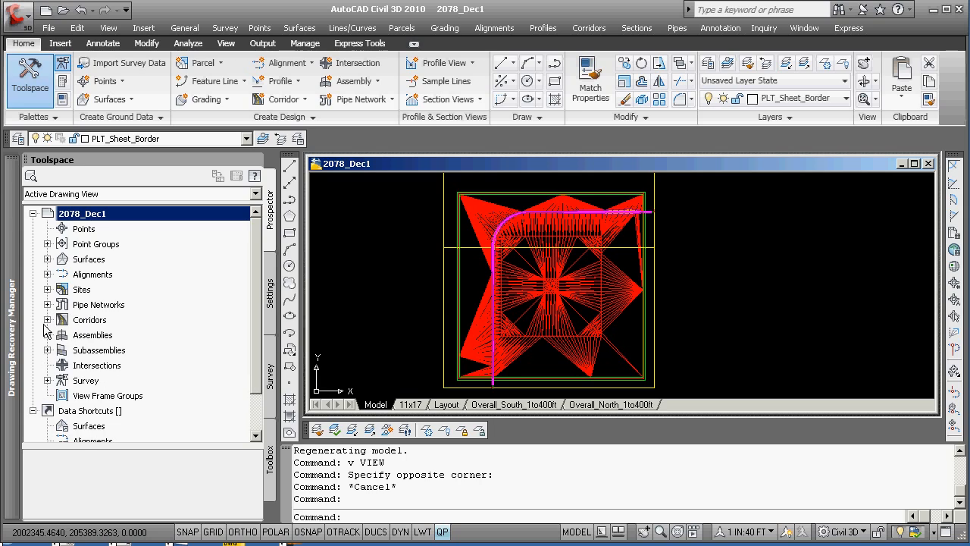
# Step: Open the properties of the Super_Highway - (1) corridor and review its parameters, general information, codes and feature lines
pyautogui.click(47, 319)
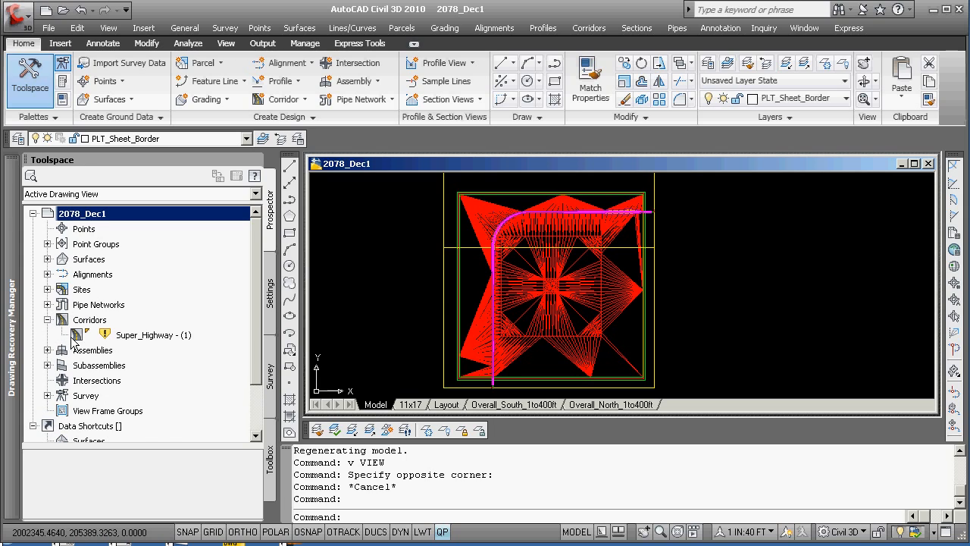
pyautogui.rightClick(115, 335)
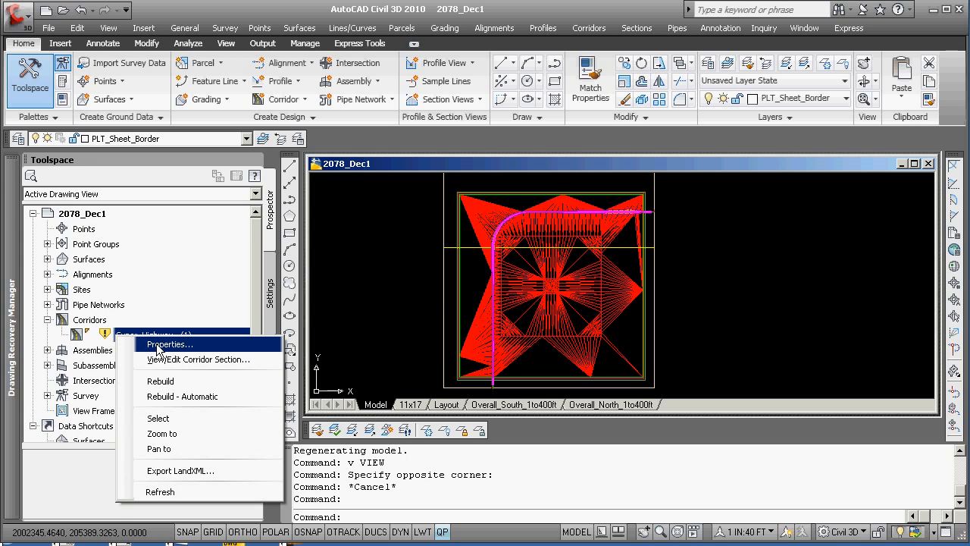
pyautogui.click(156, 343)
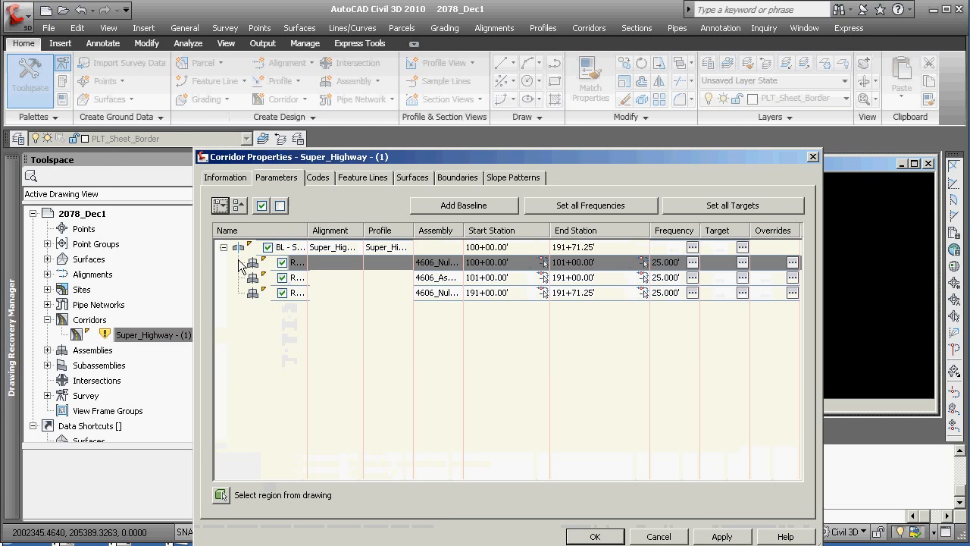
pyautogui.moveTo(339, 158); pyautogui.dragTo(252, 135)
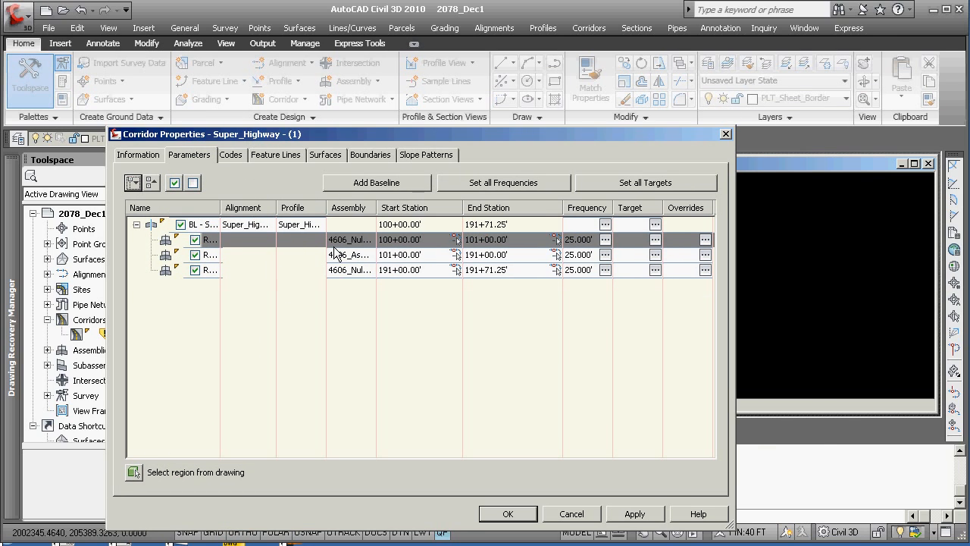
pyautogui.click(143, 158)
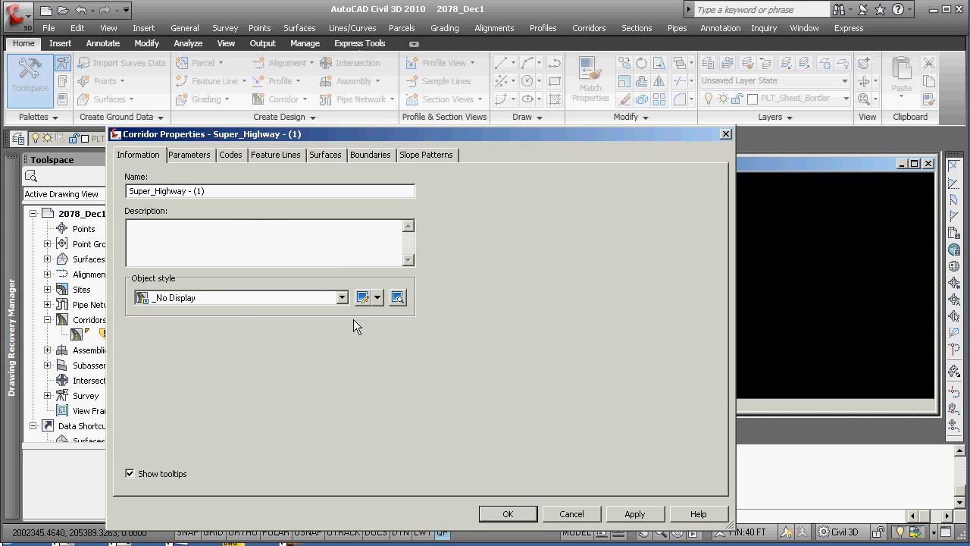
pyautogui.click(225, 154)
pyautogui.click(290, 156)
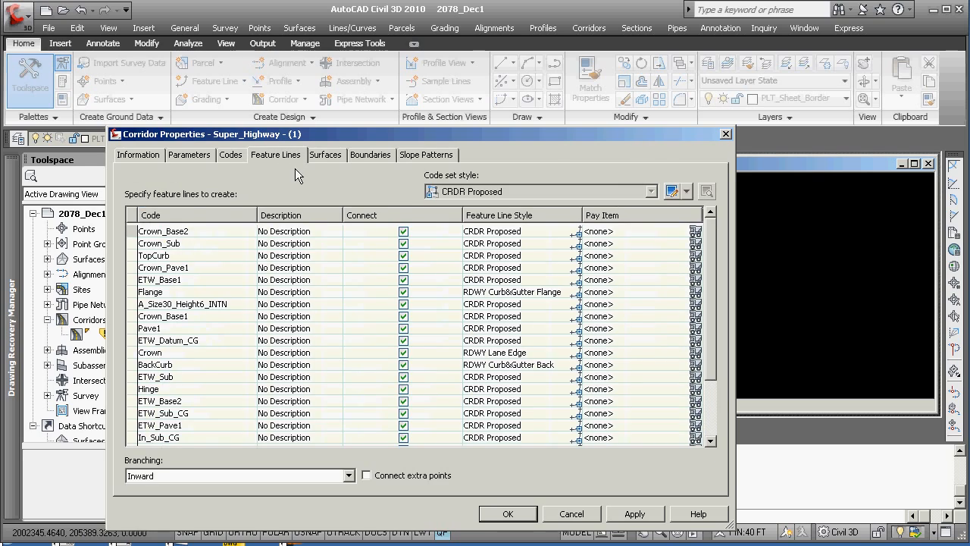
# Step: Review the corridor's surfaces, boundaries and slope patterns, and apply the corridor properties to rebuild the corridor
pyautogui.click(340, 156)
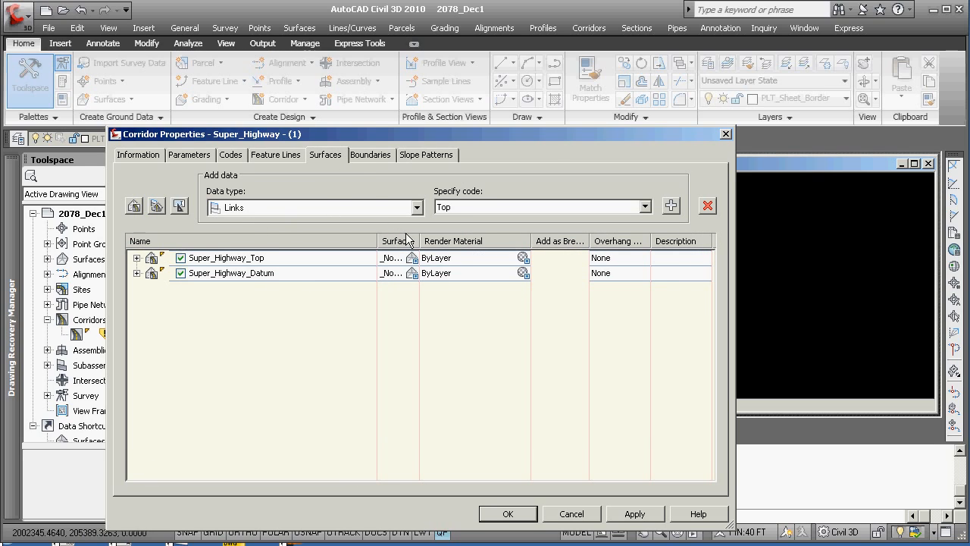
pyautogui.click(371, 155)
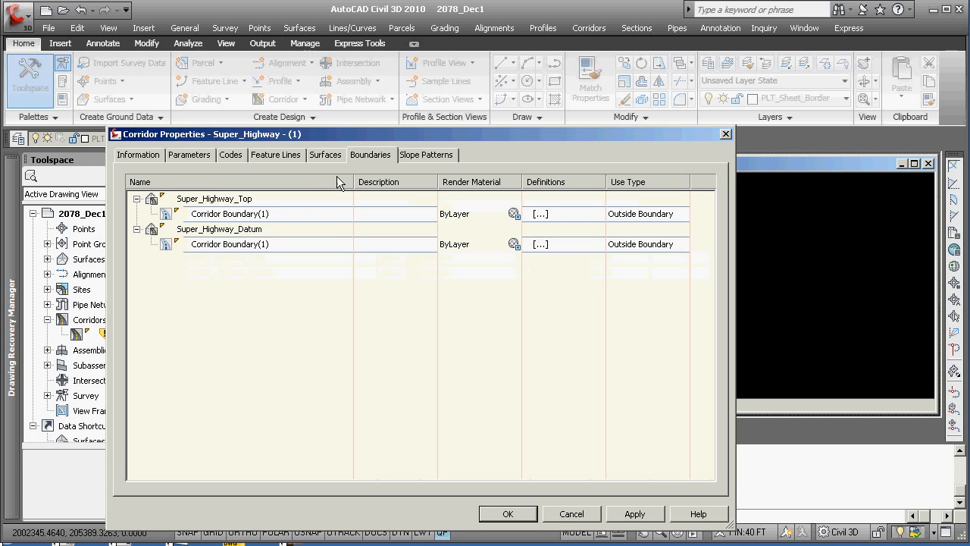
pyautogui.click(423, 155)
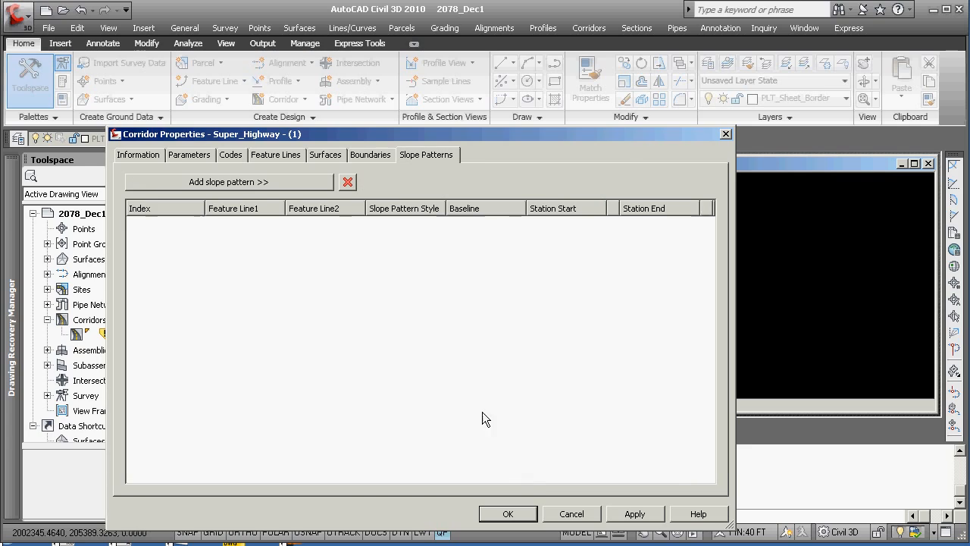
pyautogui.click(641, 517)
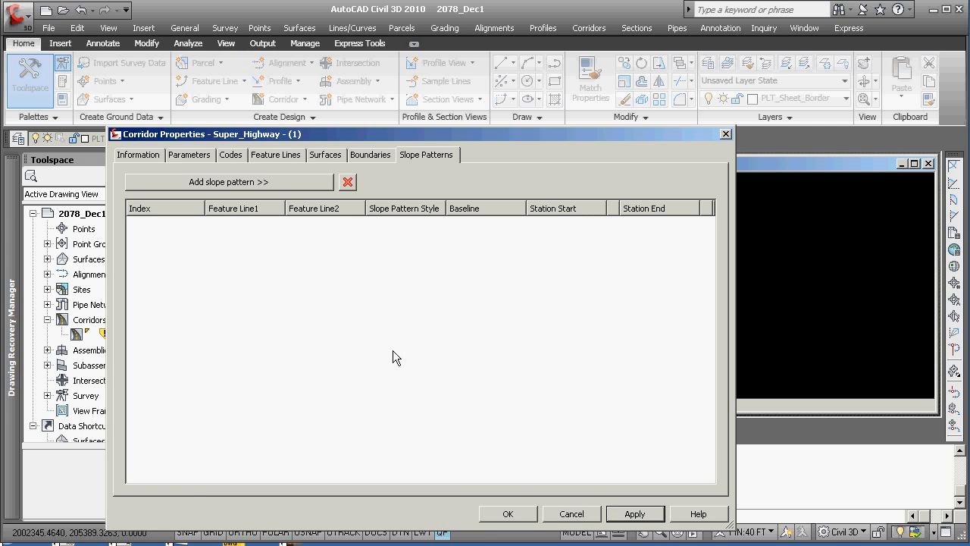
pyautogui.click(634, 516)
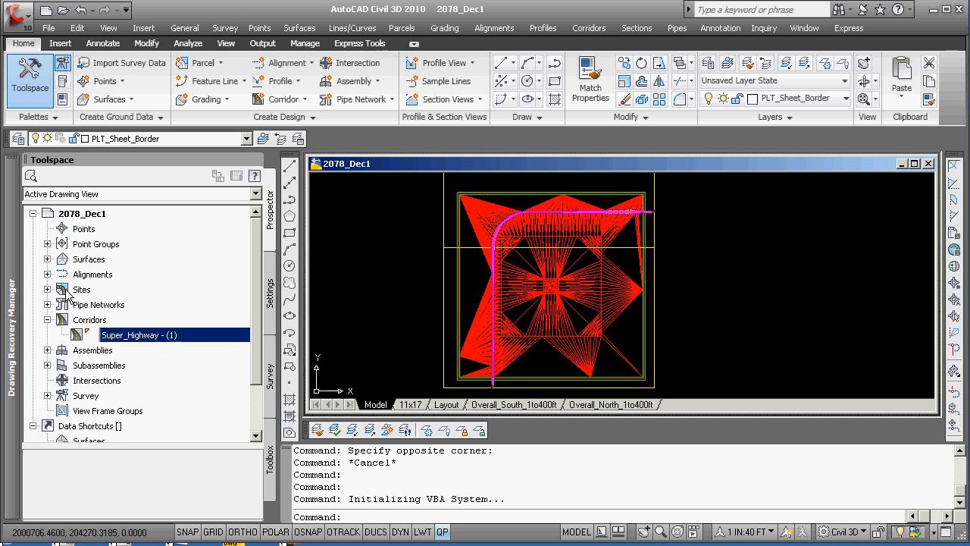
# Step: Set the Tyler_CIVIL surface's style to _No Display and accept the surface properties
pyautogui.click(47, 259)
pyautogui.click(130, 304)
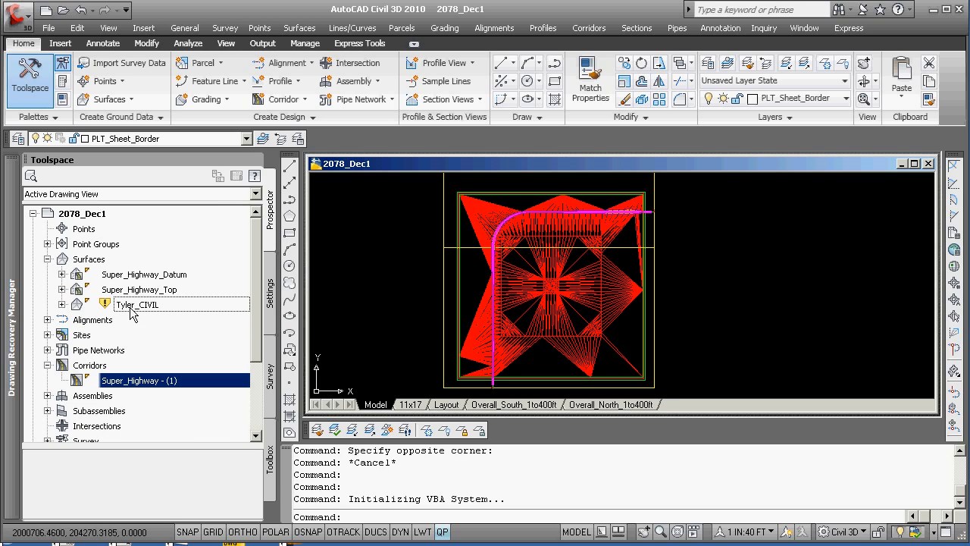
pyautogui.rightClick(131, 305)
pyautogui.click(199, 310)
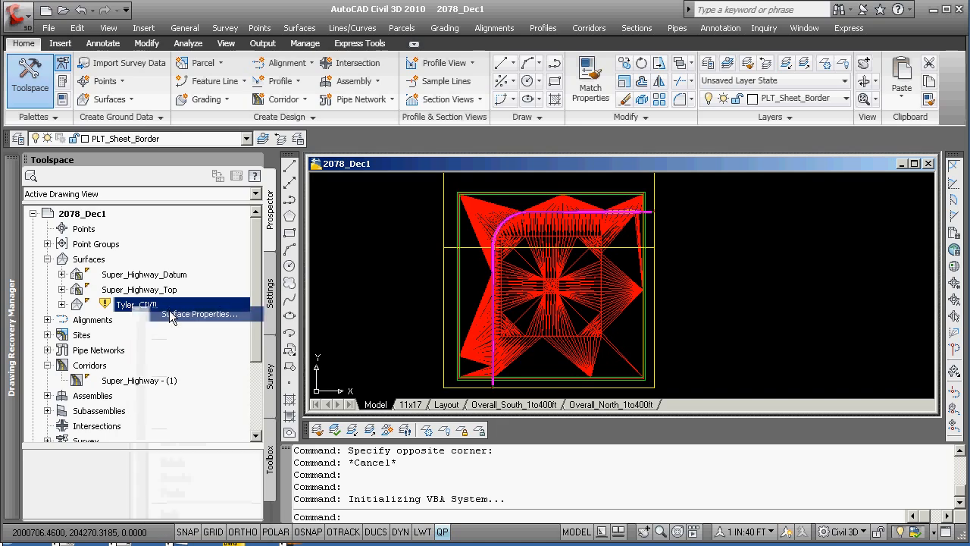
pyautogui.click(222, 326)
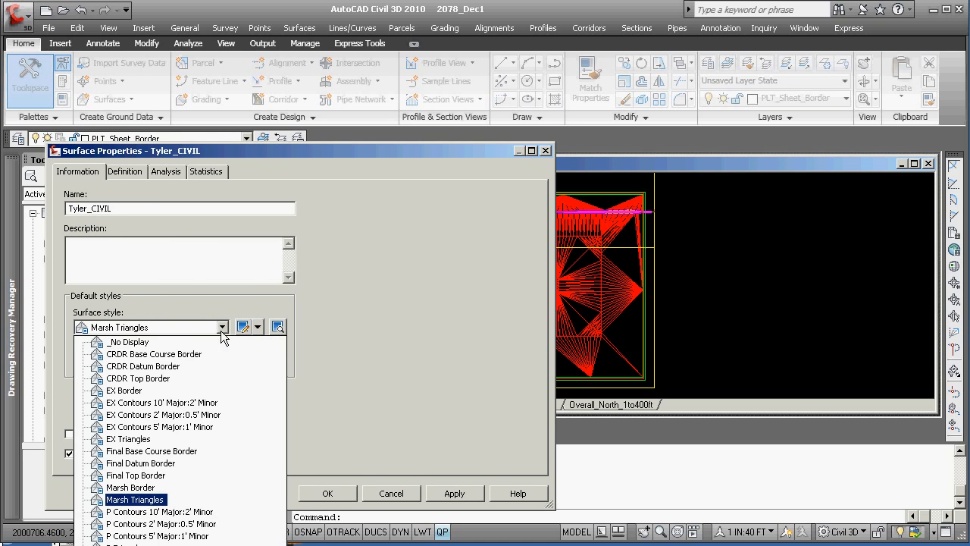
pyautogui.click(151, 342)
pyautogui.click(458, 493)
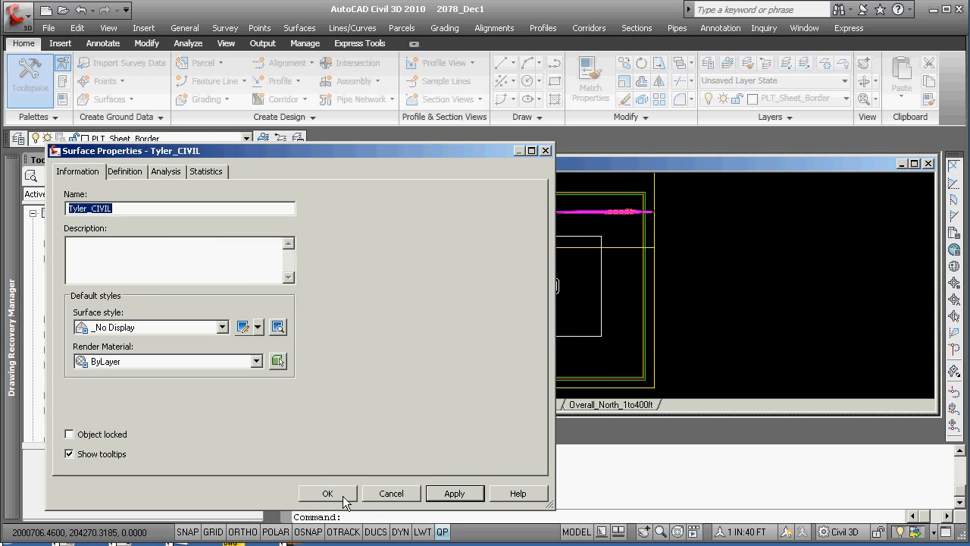
pyautogui.click(343, 494)
# Step: Inspect the highway corridor in plan along its straight section and curve, comparing close-up and overall views
pyautogui.scroll(6, 394, 220)
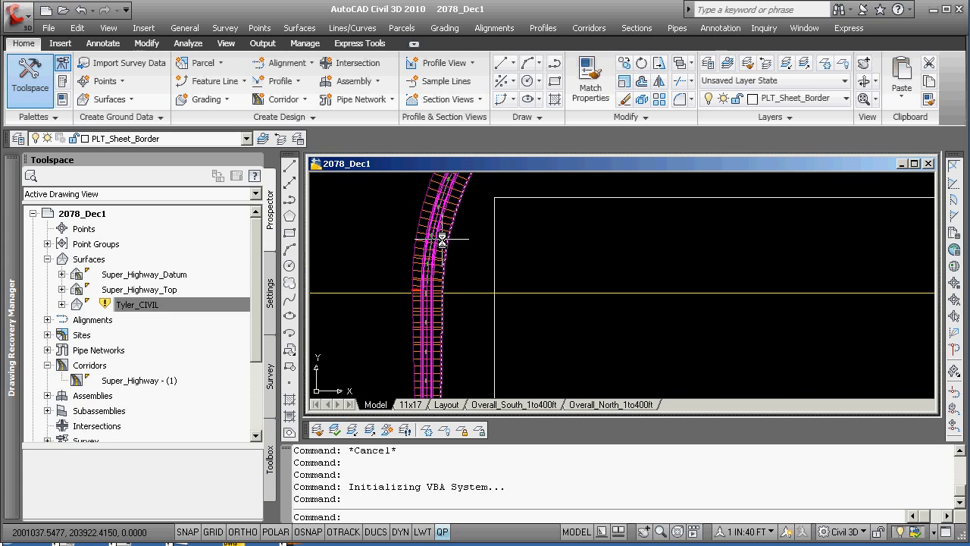
pyautogui.scroll(-5, 443, 235)
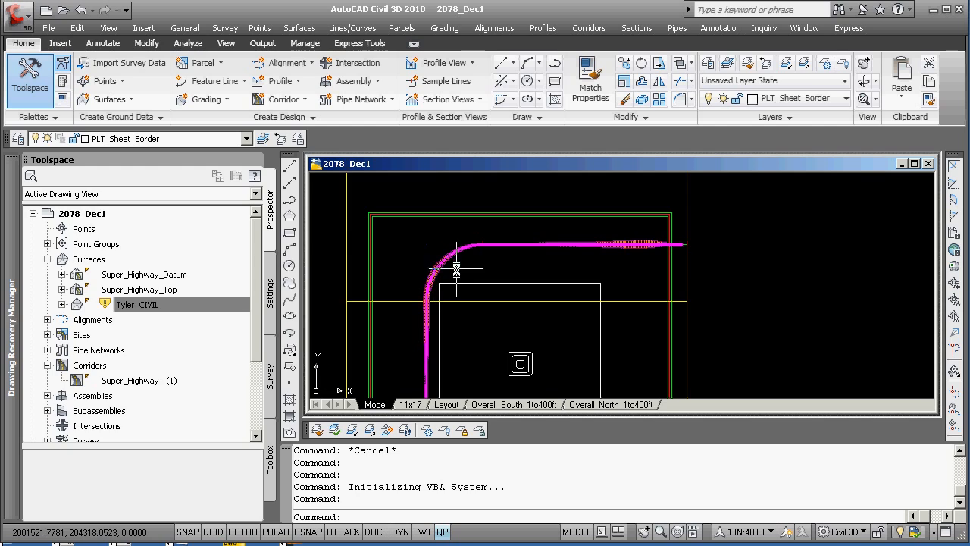
pyautogui.scroll(4, 443, 273)
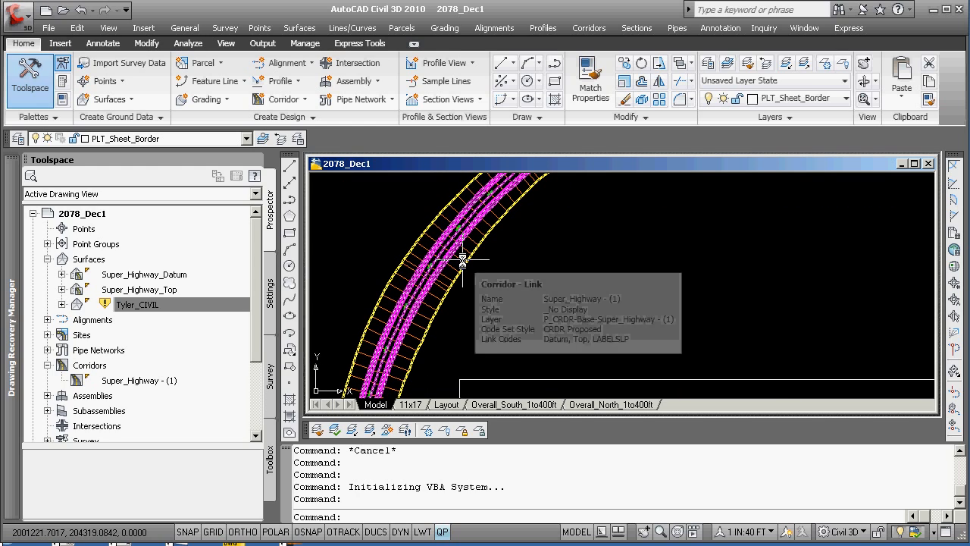
pyautogui.scroll(-5, 464, 261)
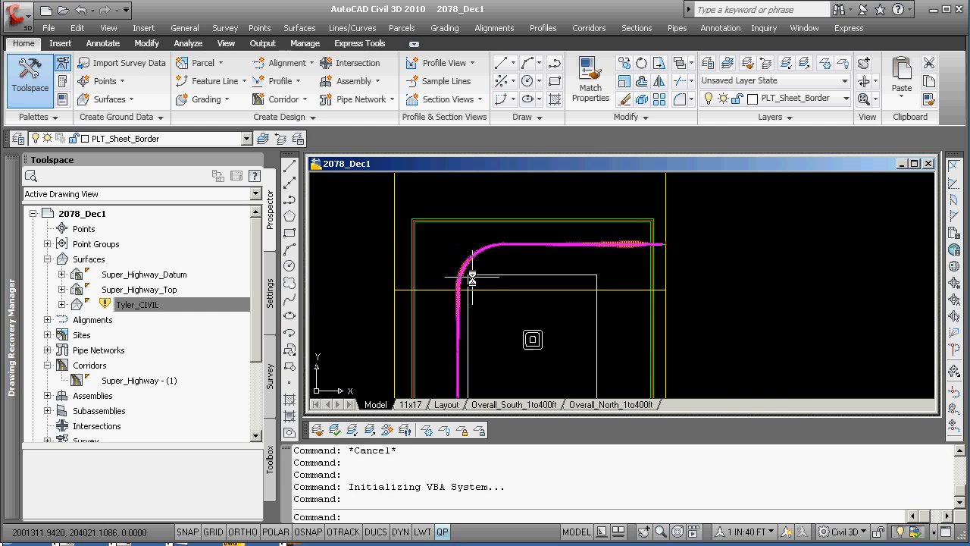
pyautogui.scroll(5, 484, 281)
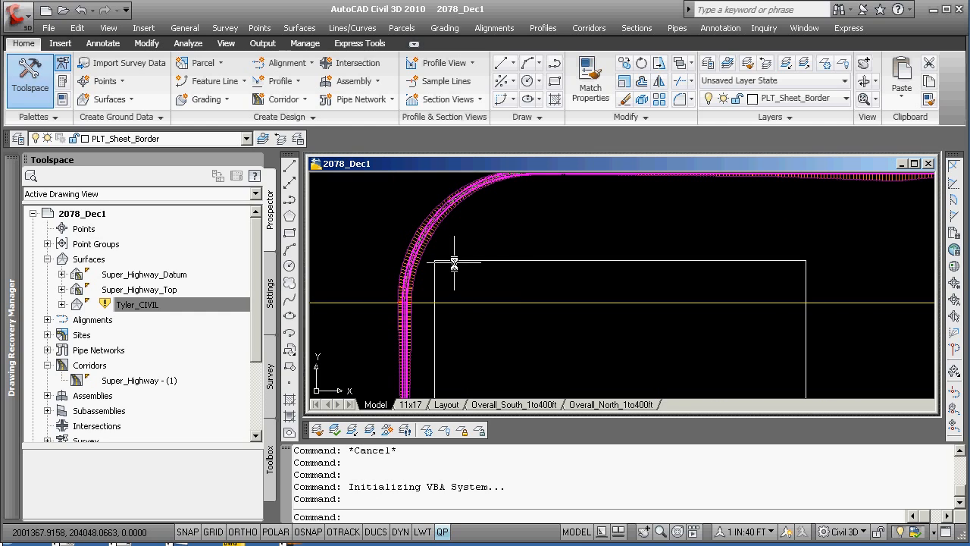
pyautogui.scroll(-5, 450, 303)
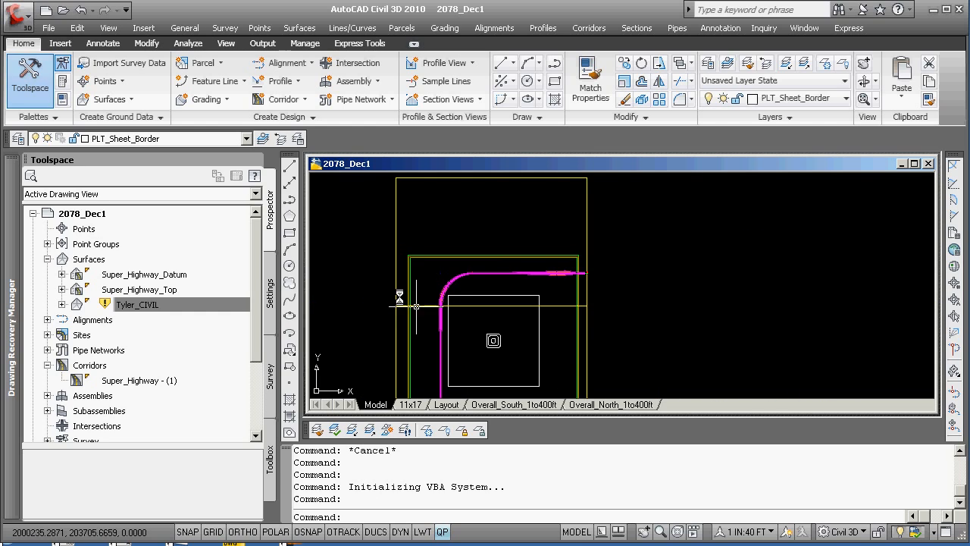
# Step: Review the Super_Highway alignment's station control, masking, design criteria, superelevation and general information in its properties
pyautogui.click(47, 320)
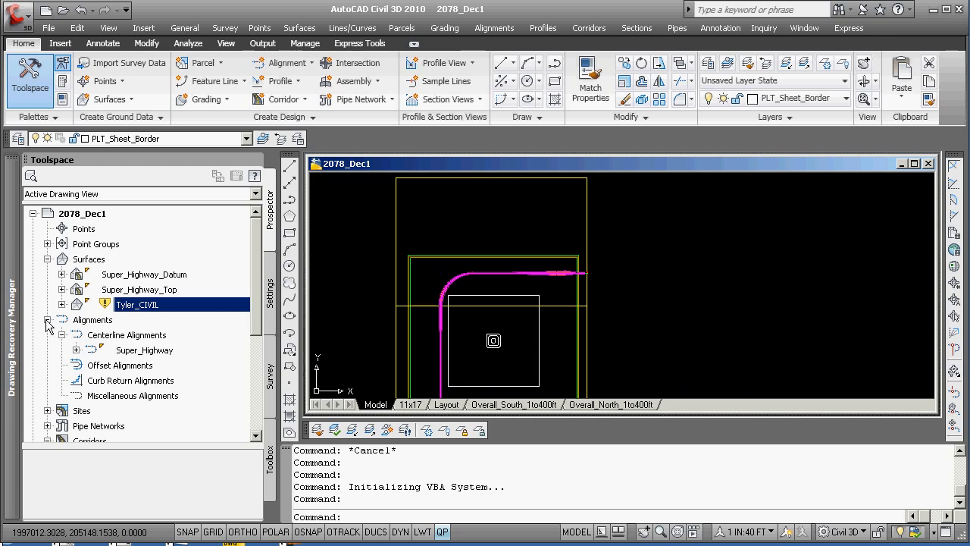
pyautogui.click(76, 350)
pyautogui.click(125, 350)
pyautogui.rightClick(125, 350)
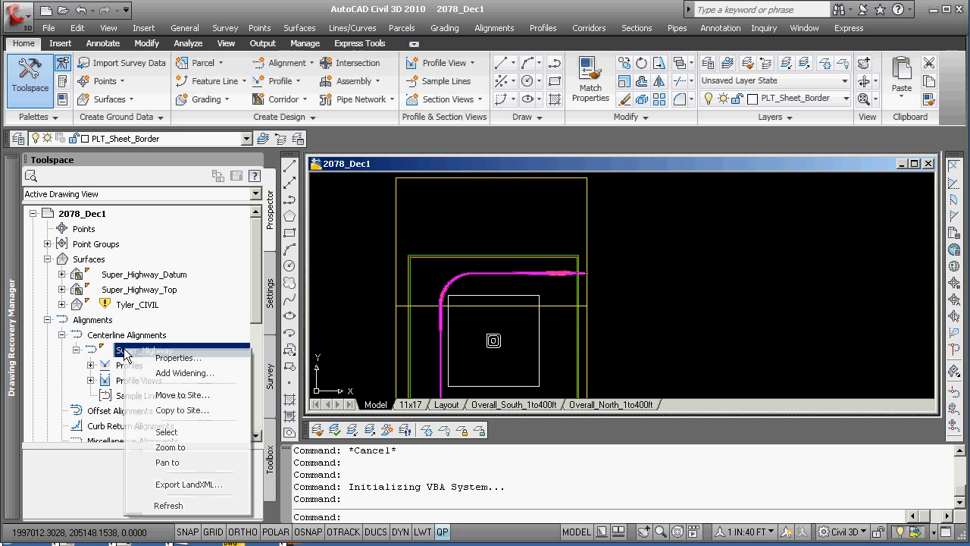
pyautogui.click(174, 359)
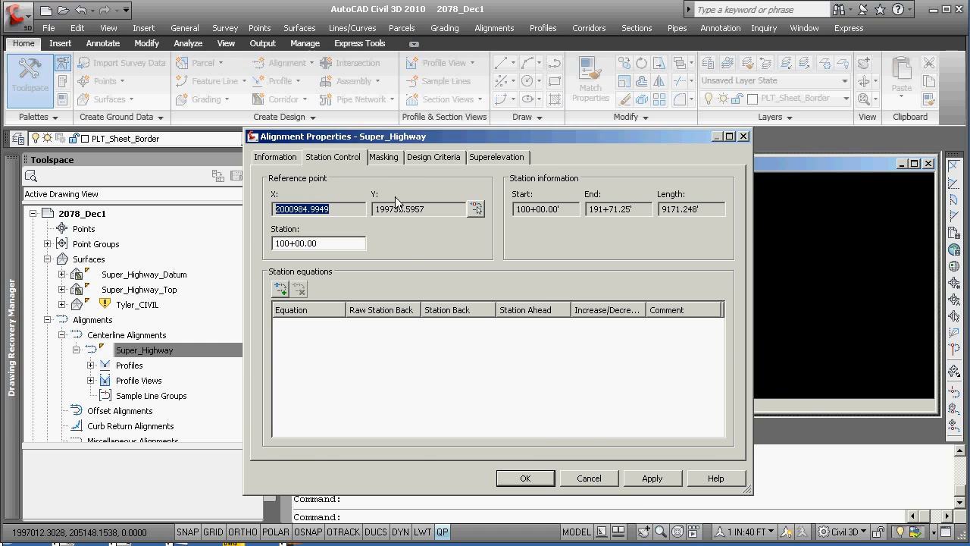
pyautogui.click(384, 157)
pyautogui.click(433, 159)
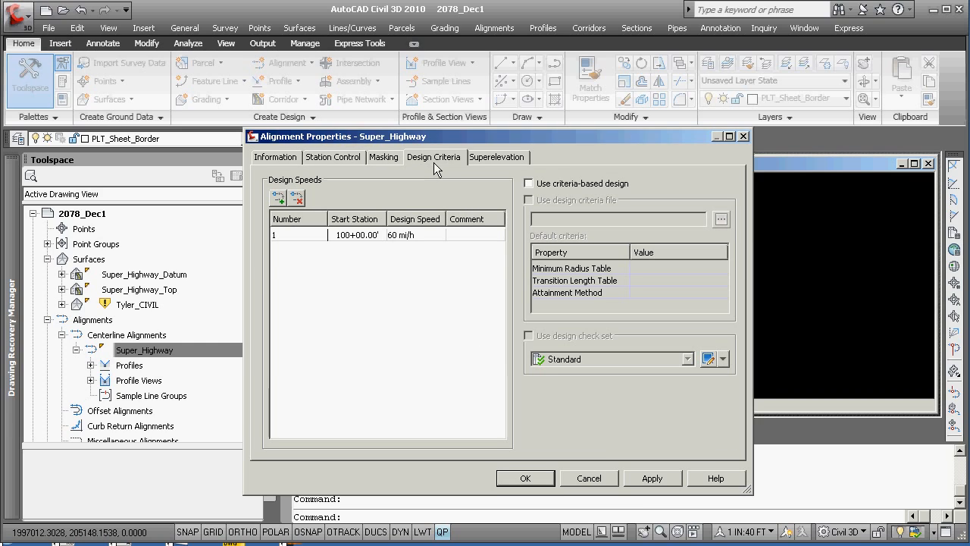
pyautogui.click(492, 158)
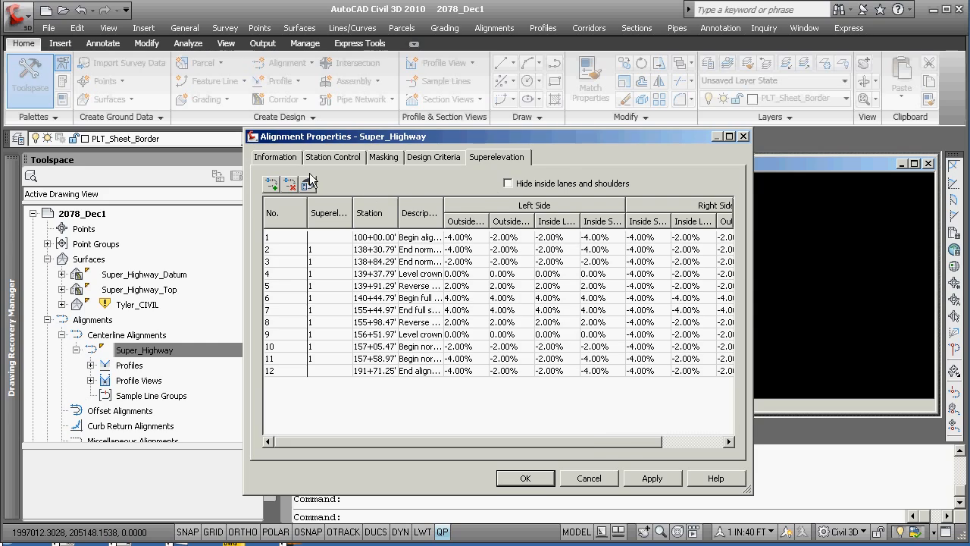
pyautogui.click(286, 161)
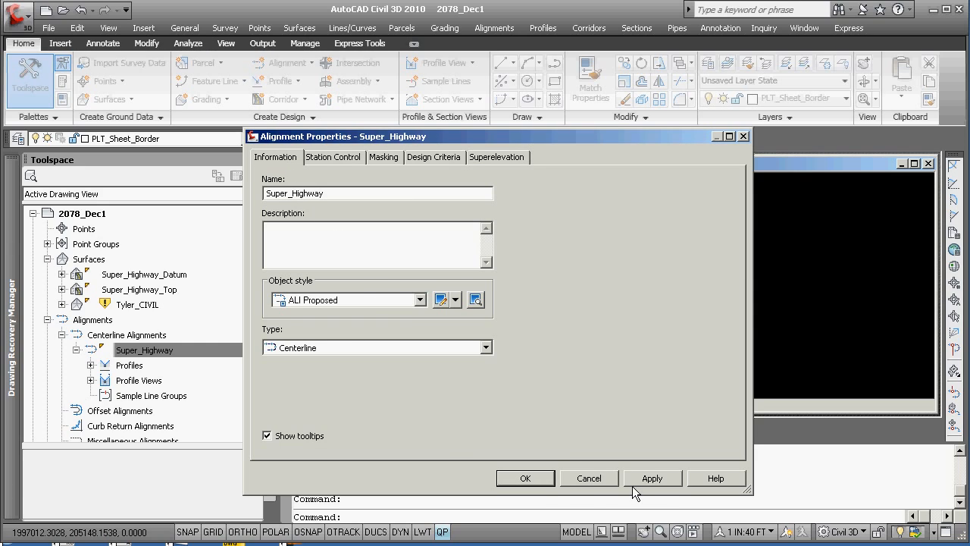
pyautogui.click(536, 479)
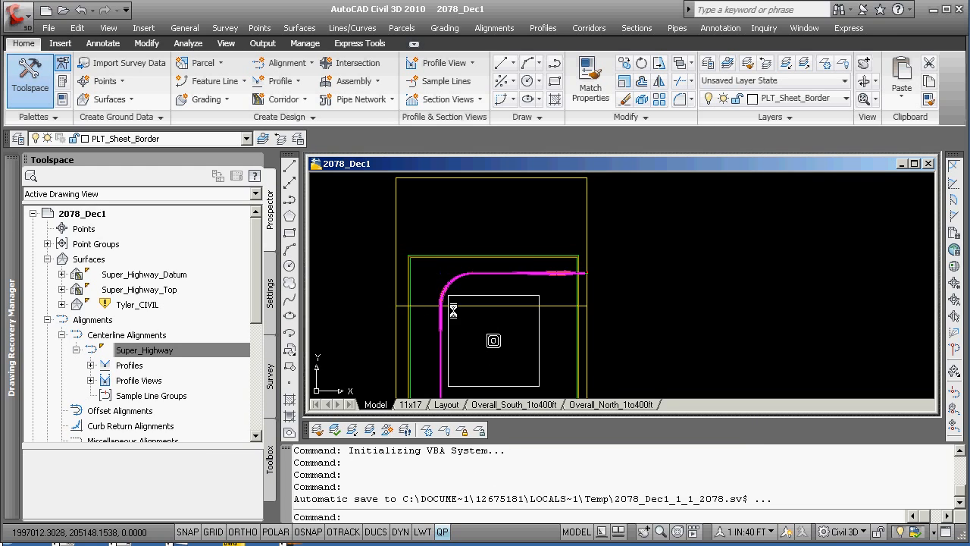
# Step: Examine the corridor's curved section near the corner of the site in the plan view, leaving nothing selected
pyautogui.click(484, 290)
pyautogui.click(444, 306)
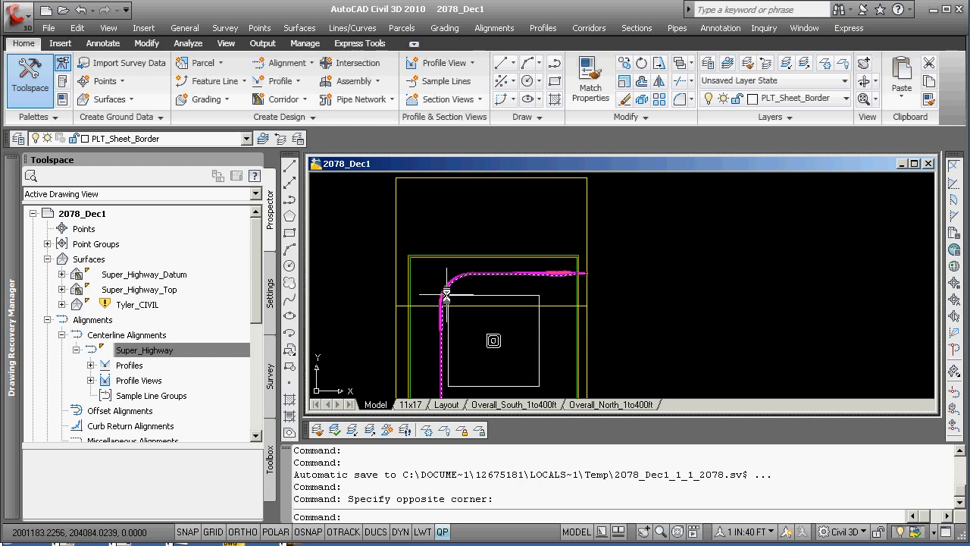
pyautogui.press('Escape')
pyautogui.press('Escape')
pyautogui.scroll(3, 449, 293)
pyautogui.scroll(3, 508, 284)
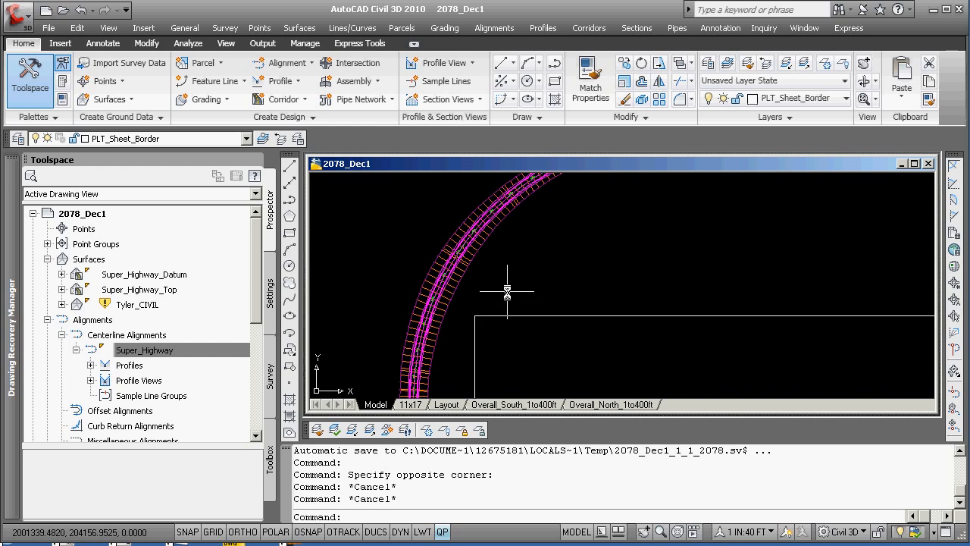
pyautogui.scroll(-3, 488, 290)
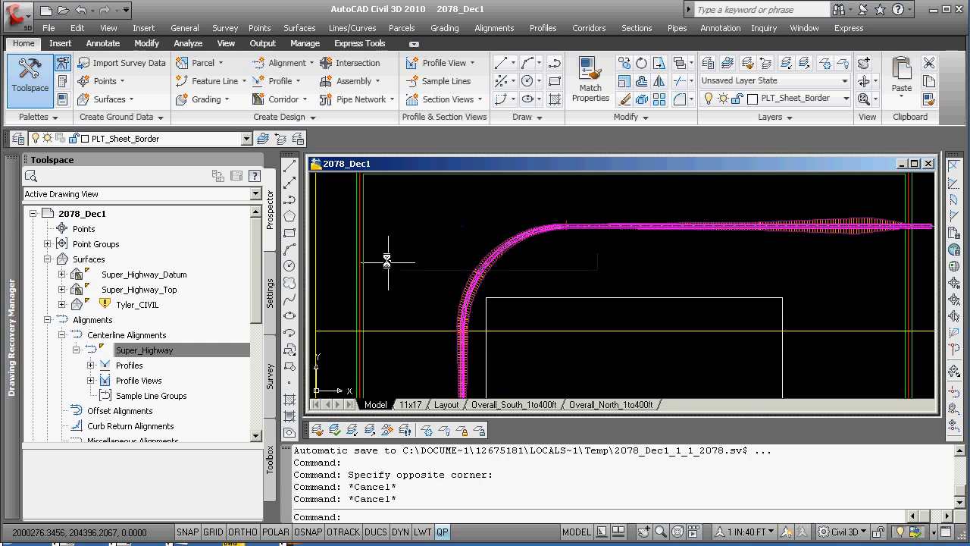
# Step: Save the current layer settings as a new layer state named beforecorridorfreeze and close the Layer States Manager
pyautogui.click(300, 144)
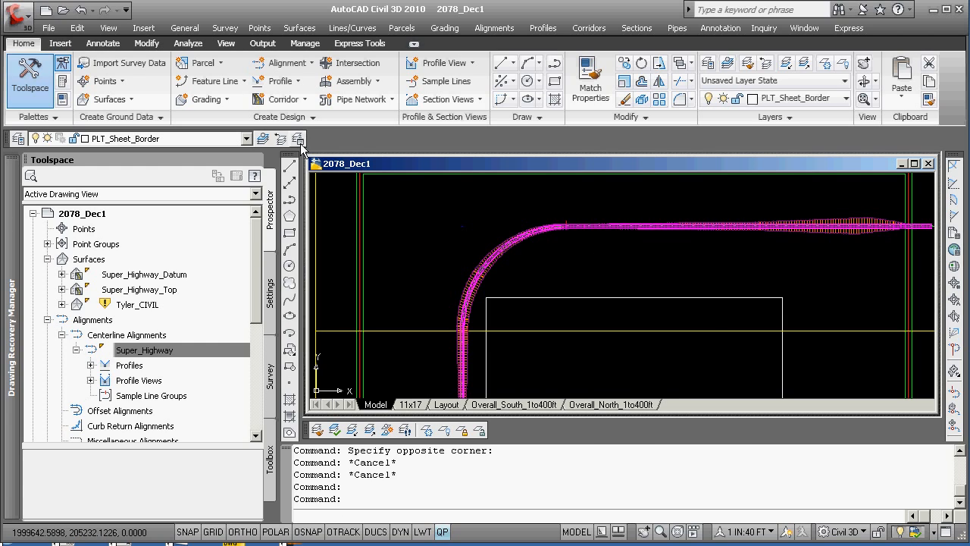
pyautogui.click(627, 197)
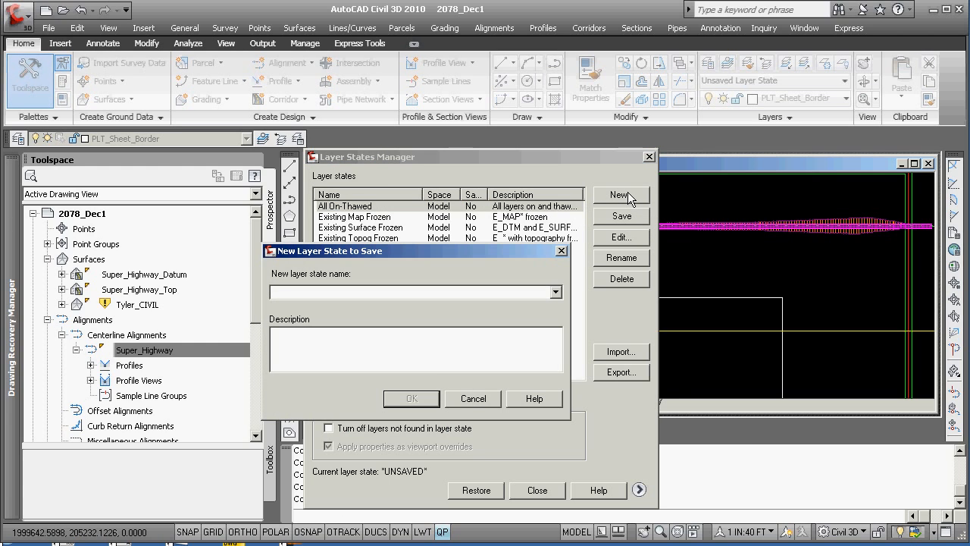
pyautogui.write('beforecorridorfreeze')
pyautogui.click(422, 401)
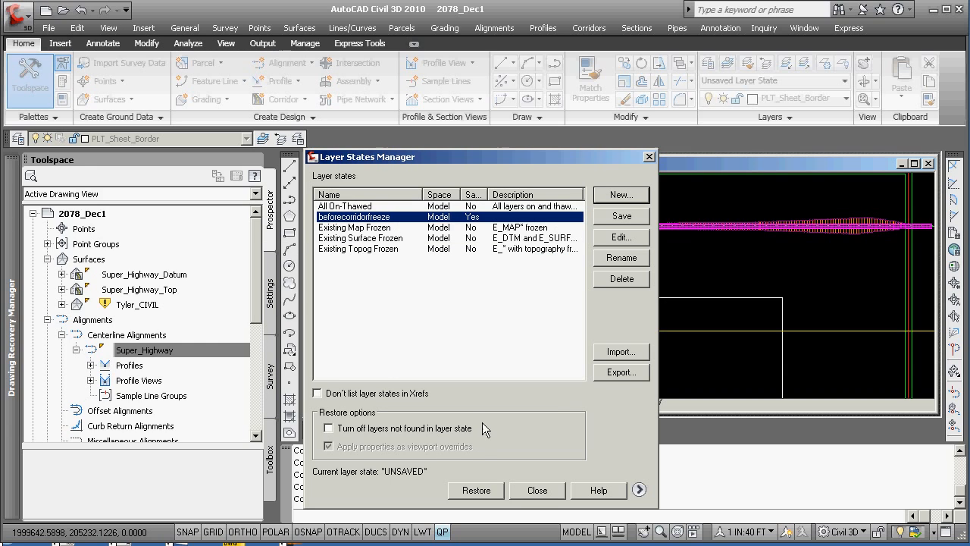
pyautogui.click(535, 491)
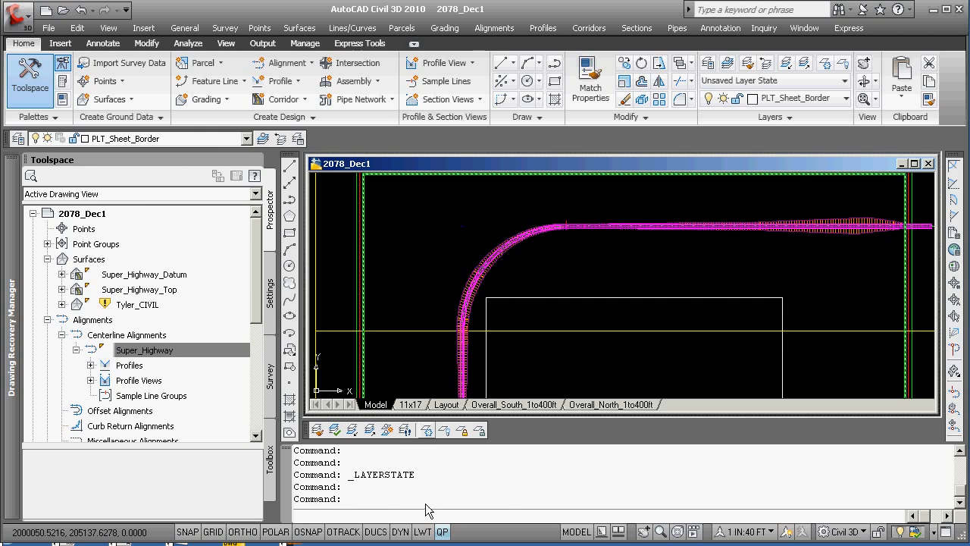
# Step: Freeze the Super_Highway corridor's layer by picking the corridor along its curve, and end the layer freeze command
pyautogui.click(427, 430)
pyautogui.click(429, 431)
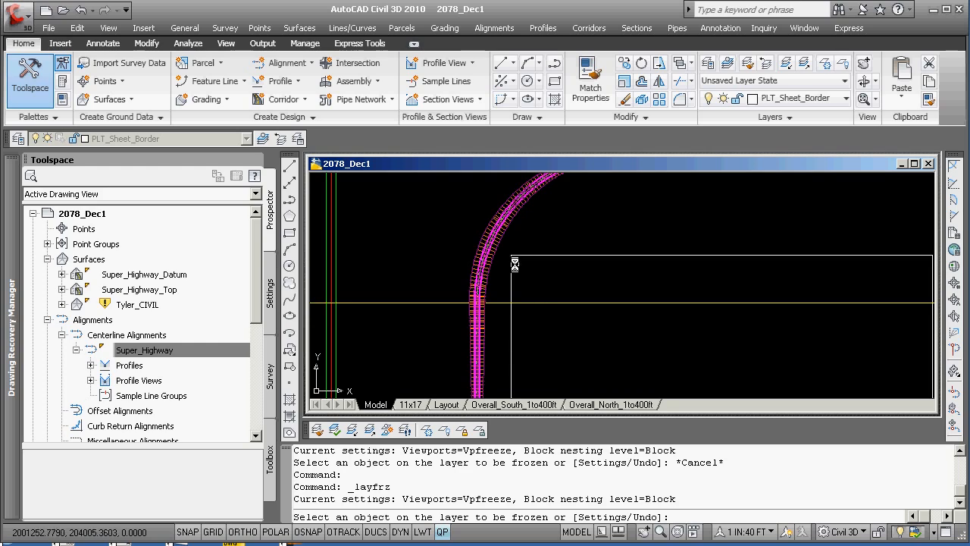
pyautogui.scroll(6, 504, 258)
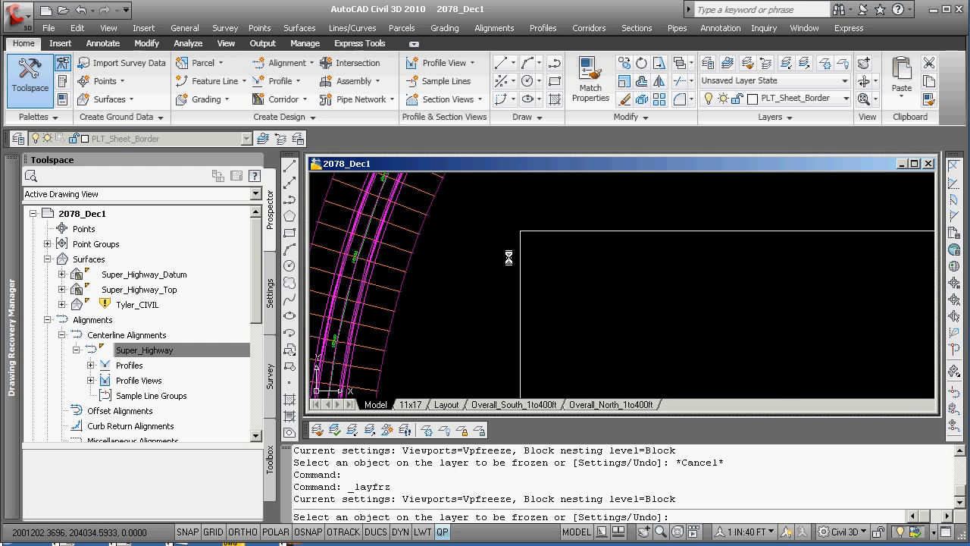
pyautogui.click(319, 209)
pyautogui.scroll(-5, 374, 243)
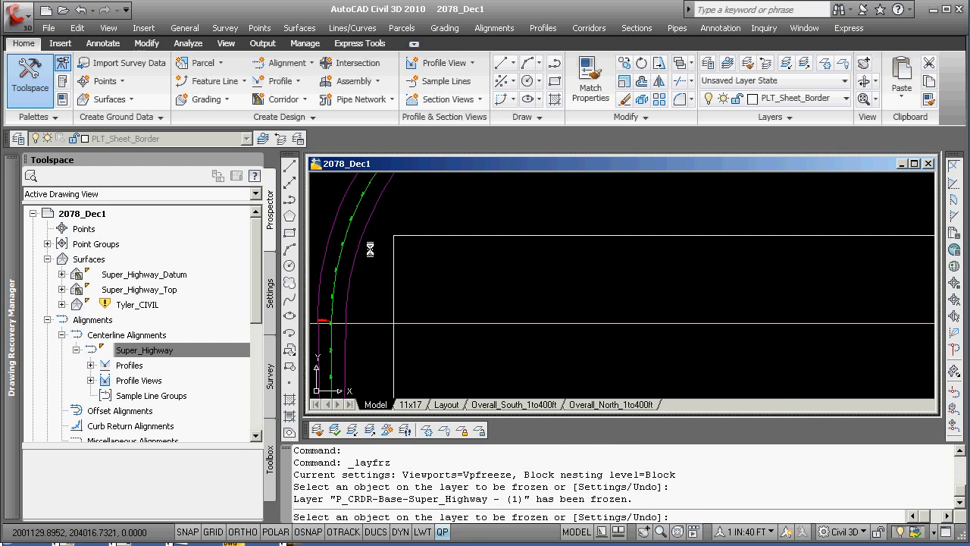
pyautogui.press('Escape')
pyautogui.scroll(-5, 424, 273)
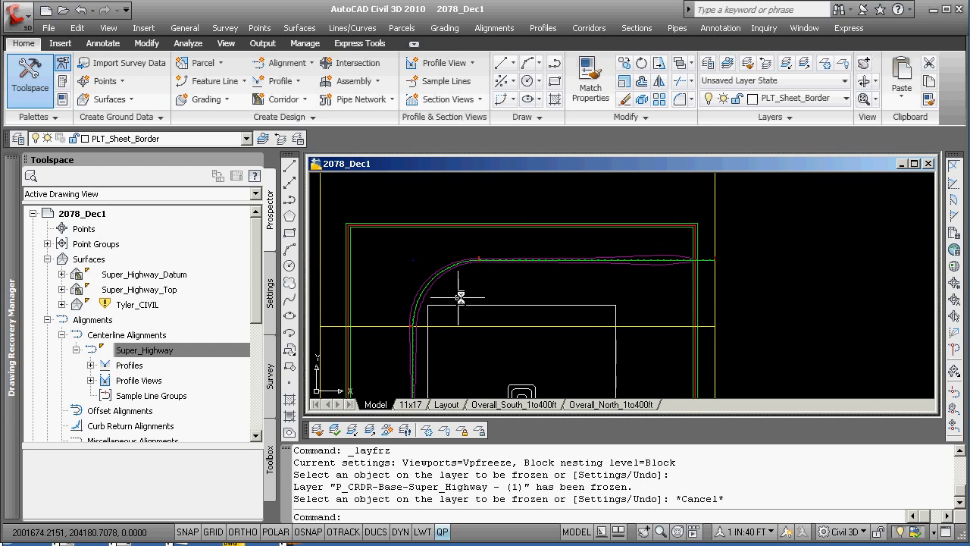
pyautogui.scroll(2, 460, 297)
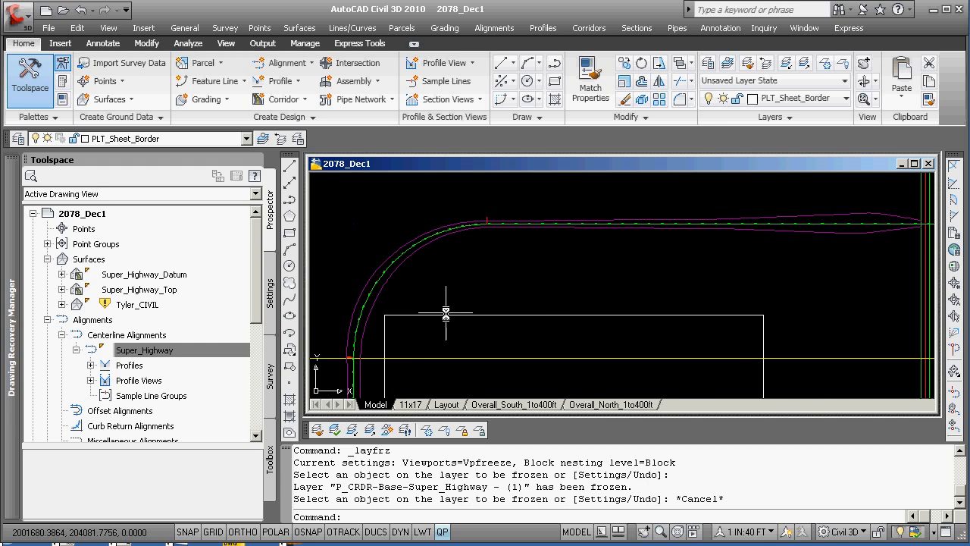
pyautogui.moveTo(389, 288); pyautogui.dragTo(464, 270, button='middle')
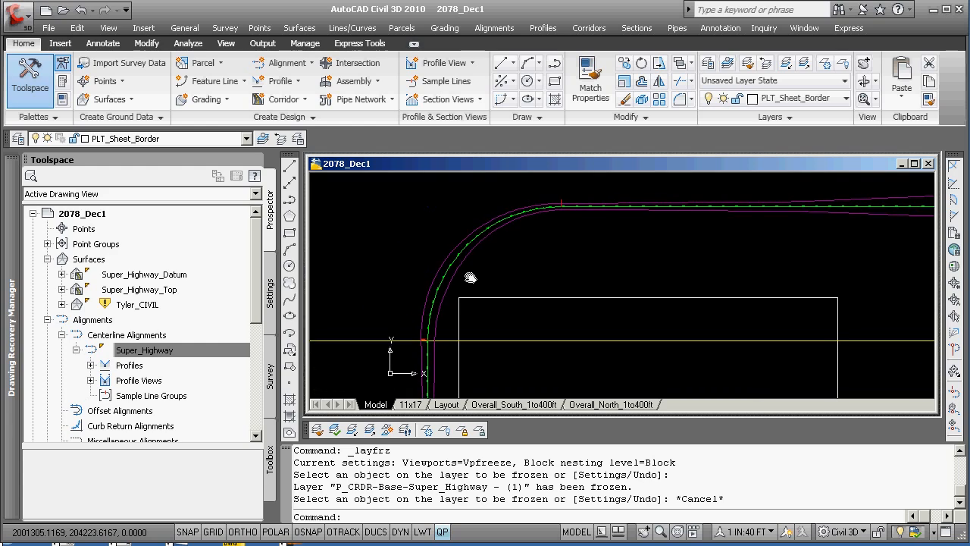
pyautogui.scroll(5, 457, 262)
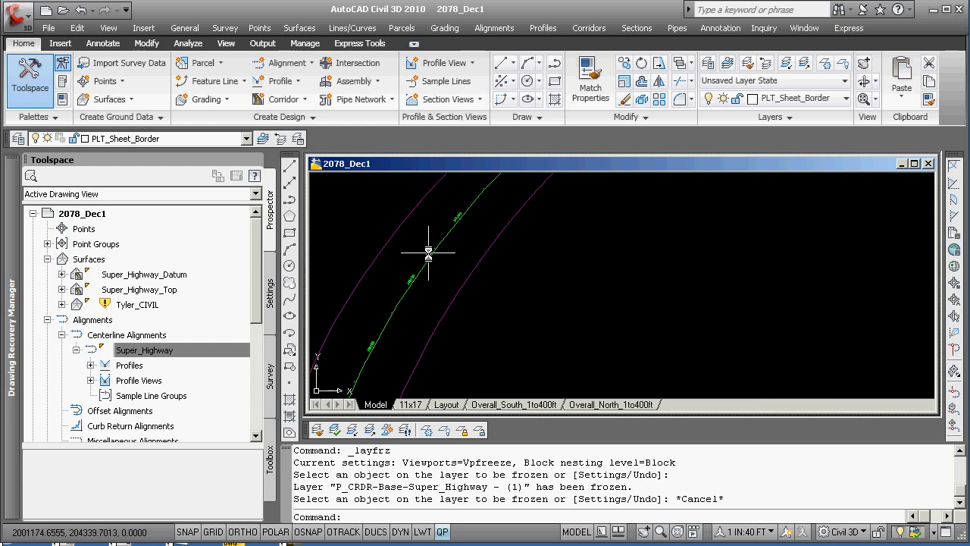
pyautogui.scroll(-5, 485, 288)
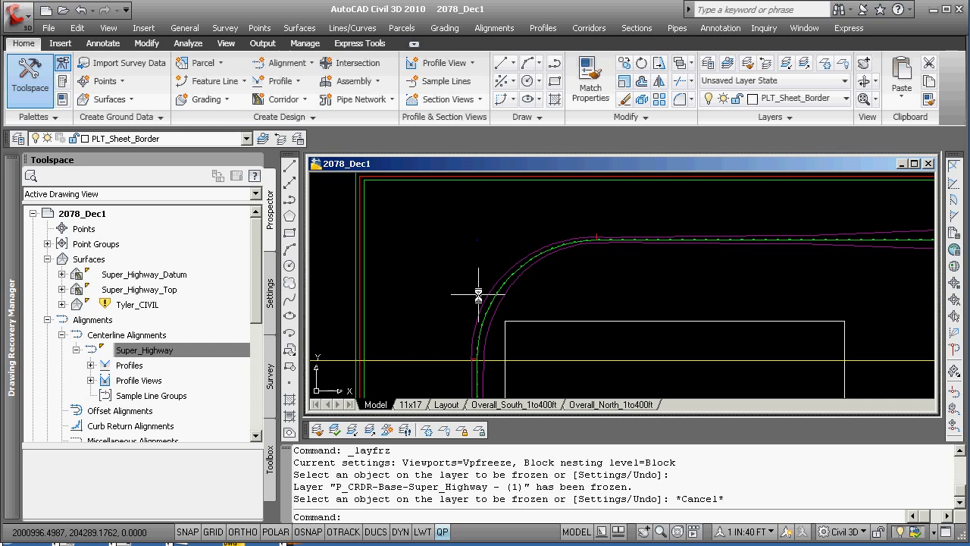
pyautogui.write('li')
pyautogui.press('Escape')
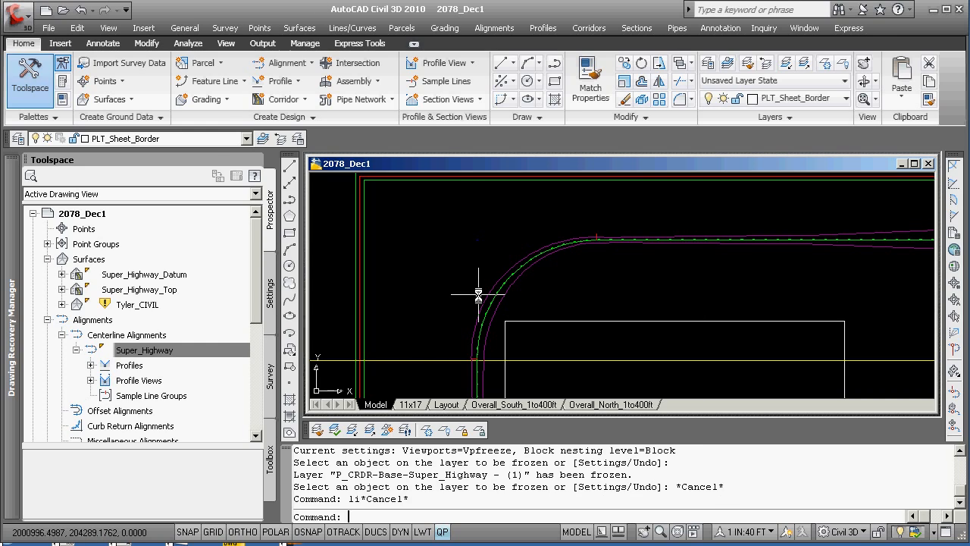
pyautogui.click(247, 140)
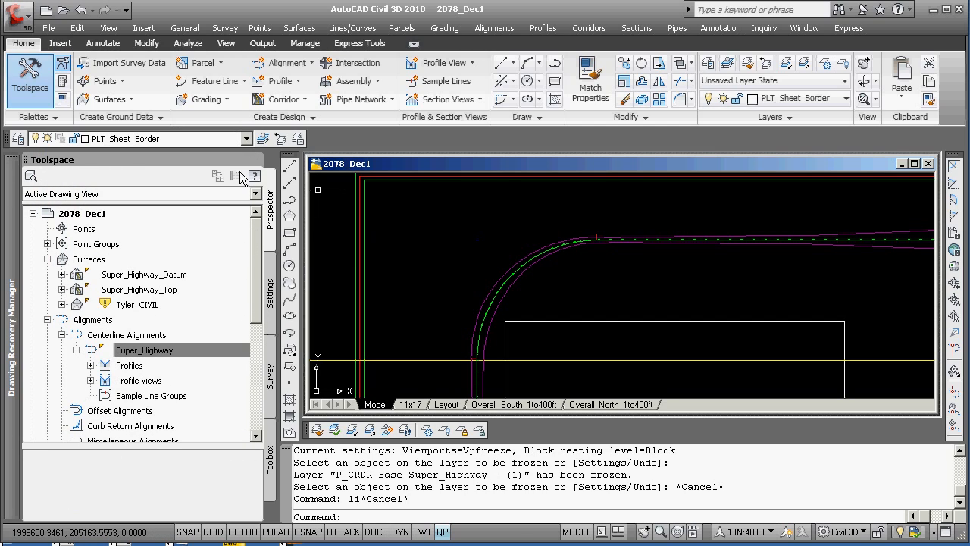
pyautogui.click(246, 139)
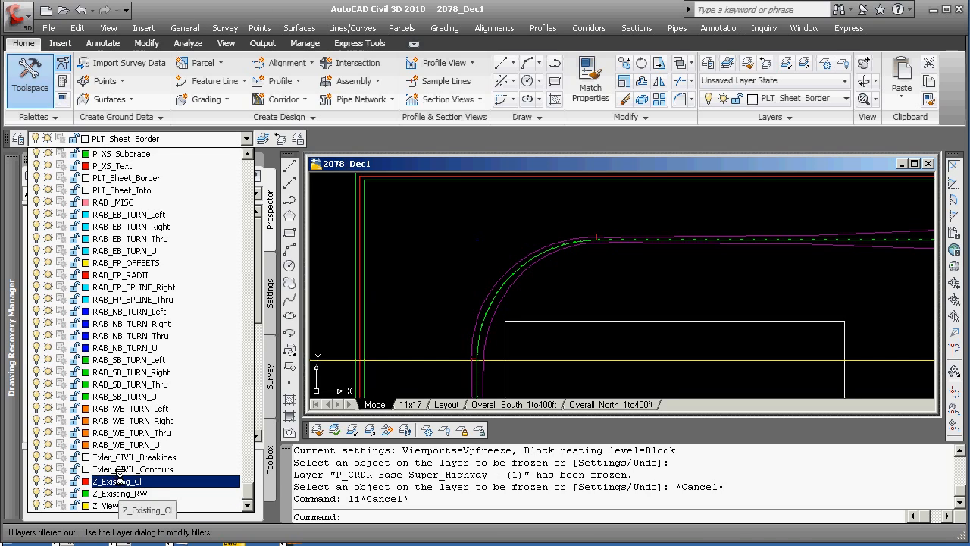
pyautogui.press('Escape')
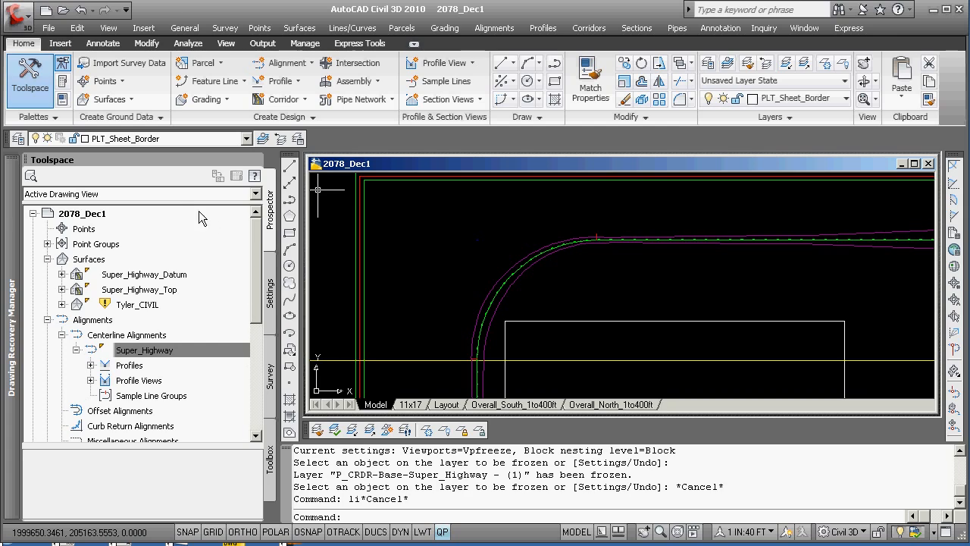
pyautogui.click(245, 139)
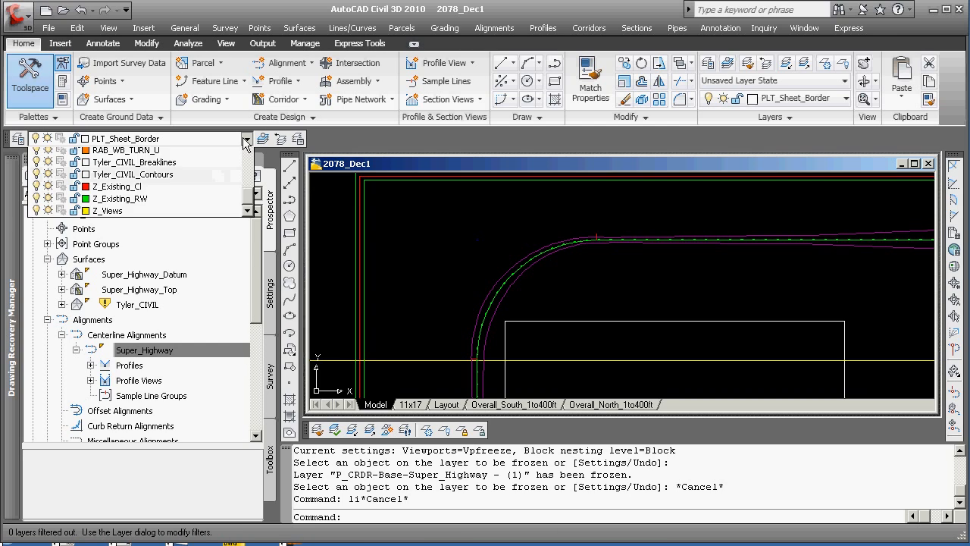
pyautogui.click(255, 195)
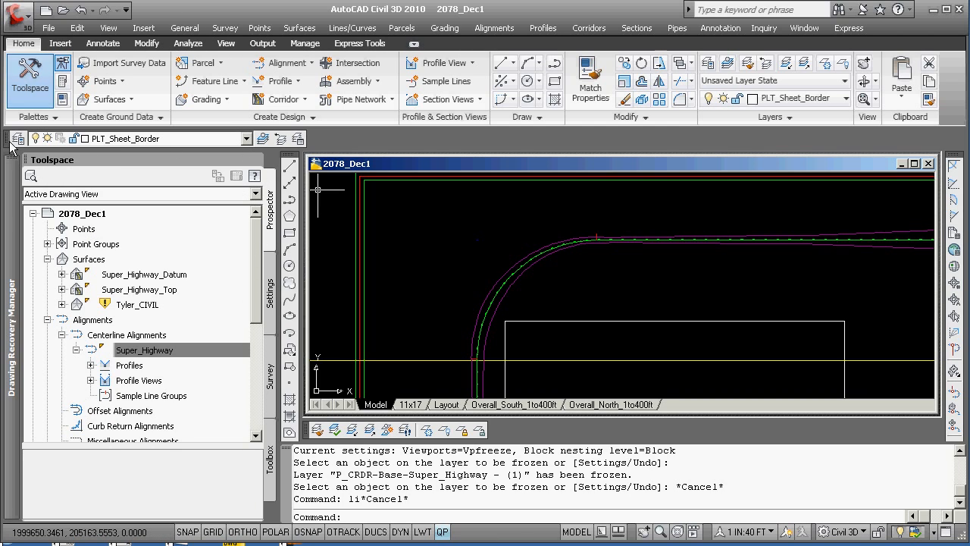
# Step: Undock the layer controls to make Z_Views the current layer, and dismiss the floating controls
pyautogui.moveTo(9, 141); pyautogui.dragTo(637, 219)
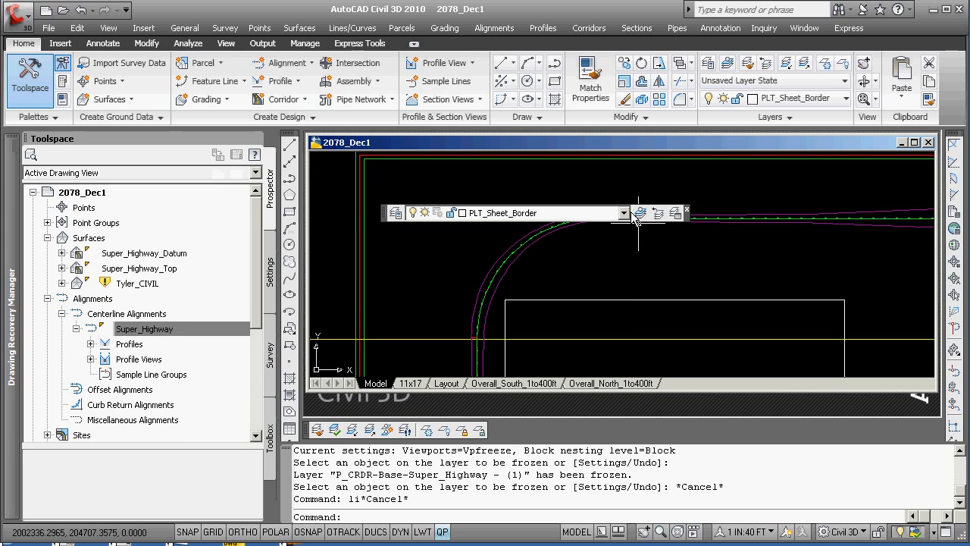
pyautogui.click(623, 213)
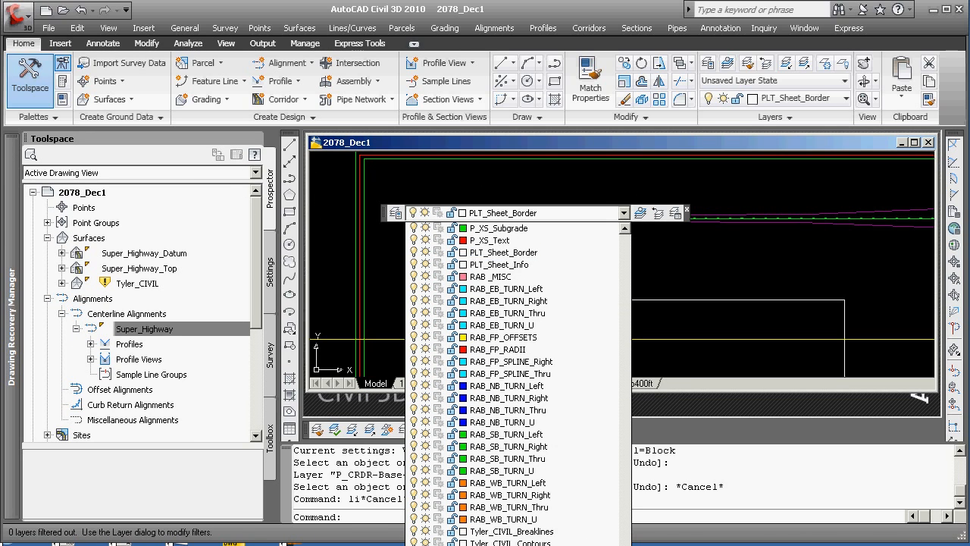
pyautogui.click(503, 543)
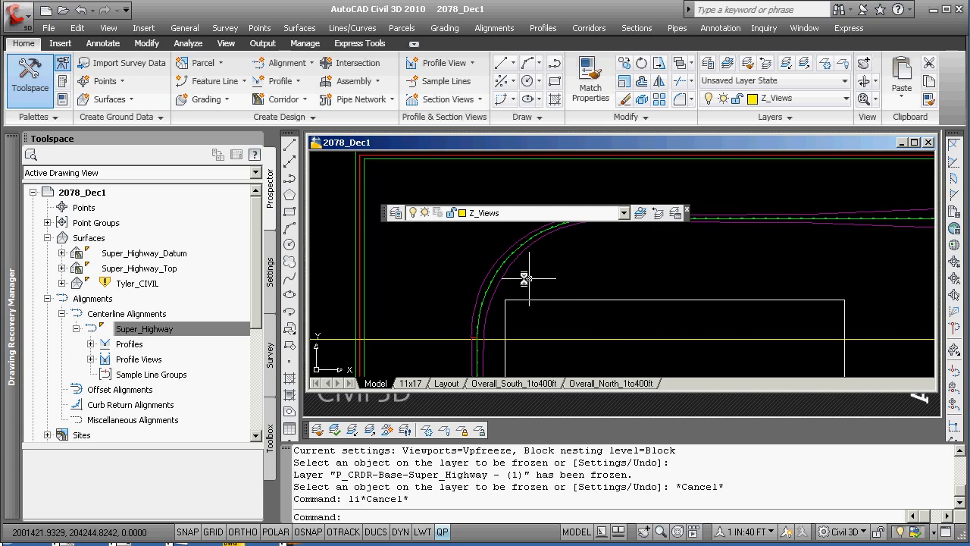
pyautogui.click(686, 209)
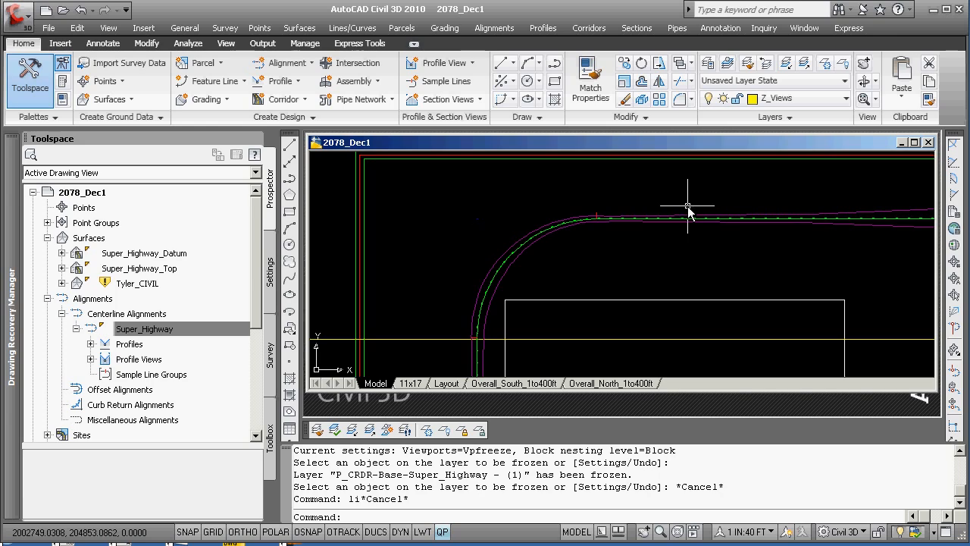
# Step: Draw a line from the center of the highway curve to the point node outside the curve, using Center and Node snaps
pyautogui.click(292, 146)
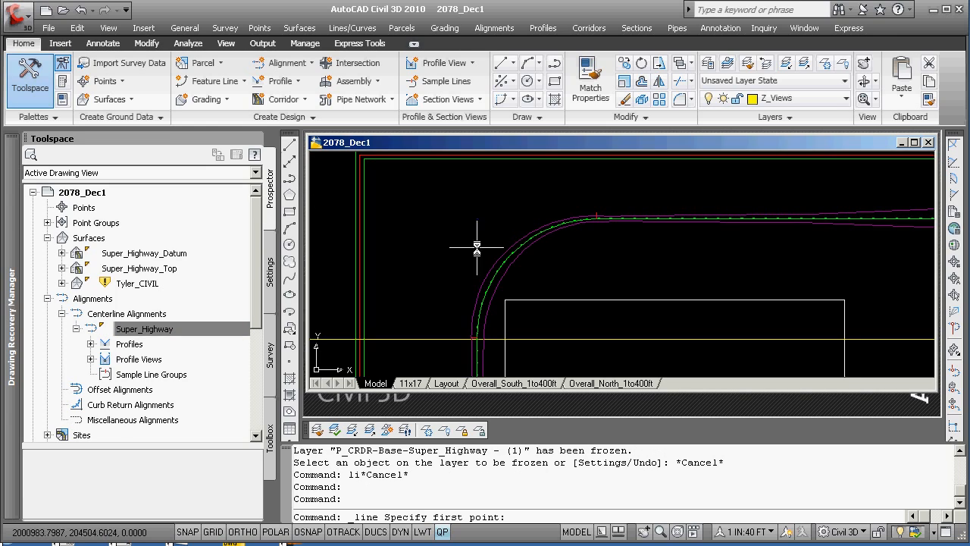
pyautogui.keyDown('shift'); pyautogui.rightClick(586, 266); pyautogui.keyUp('shift')
pyautogui.click(621, 426)
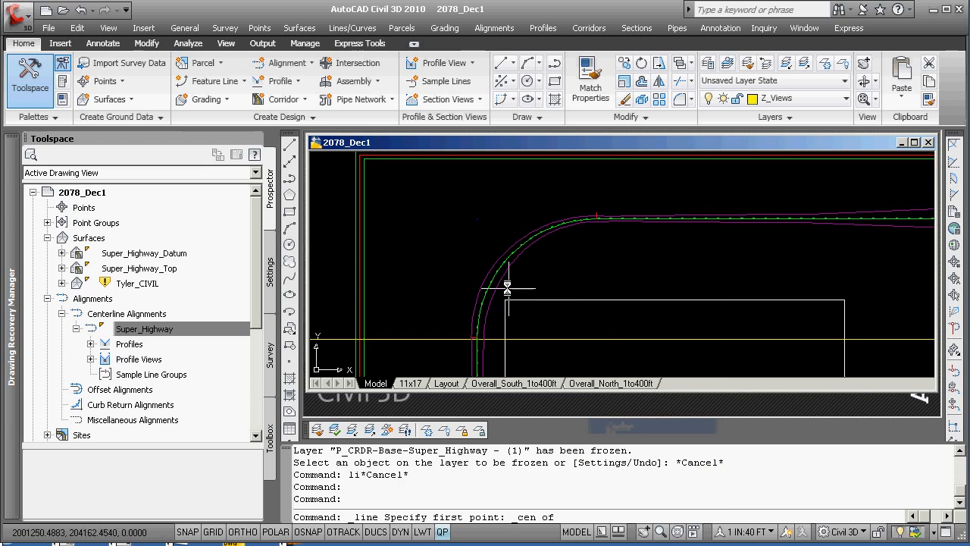
pyautogui.click(509, 264)
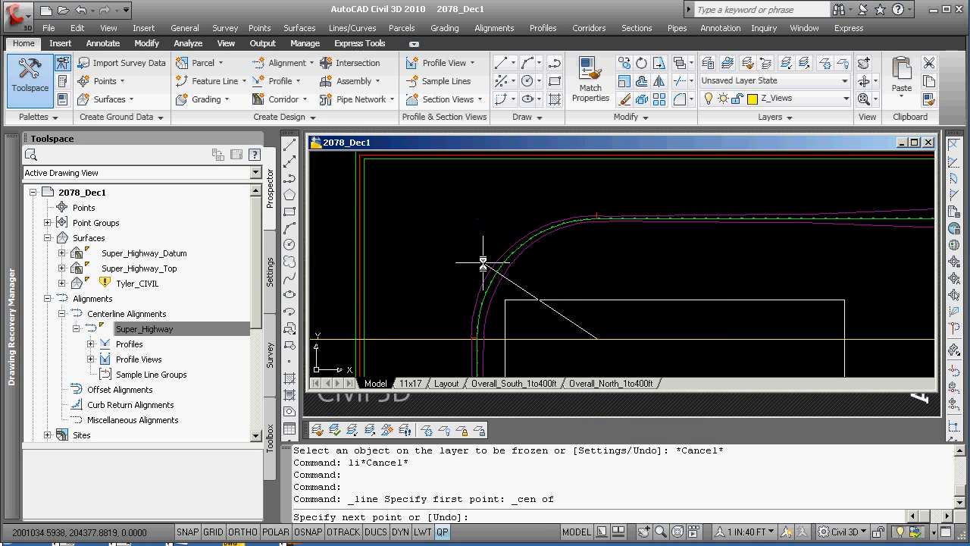
pyautogui.scroll(3, 482, 221)
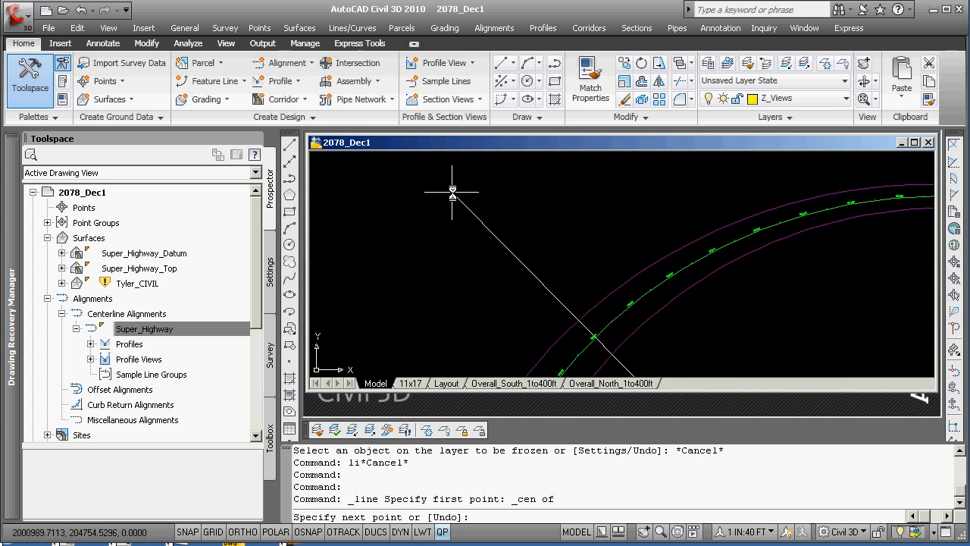
pyautogui.keyDown('shift'); pyautogui.rightClick(455, 214); pyautogui.keyUp('shift')
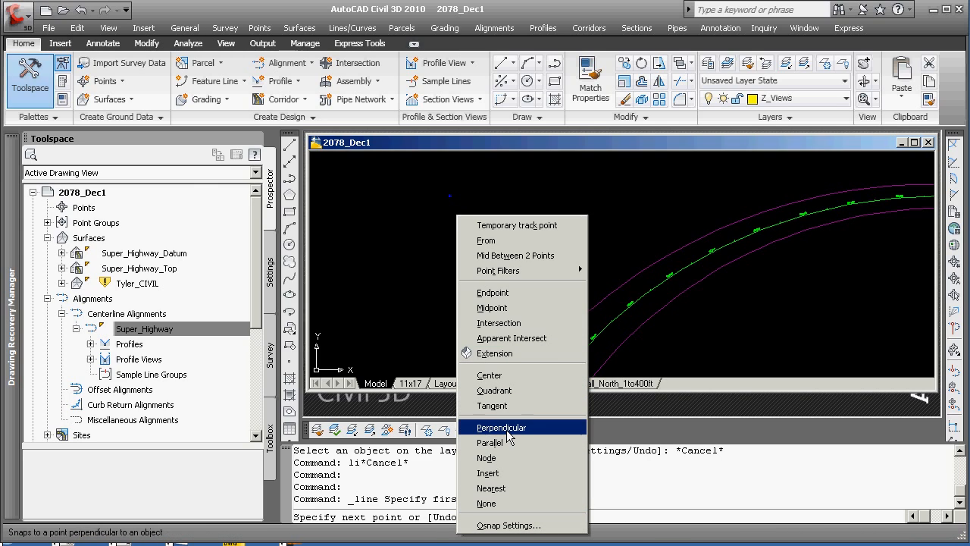
pyautogui.click(500, 458)
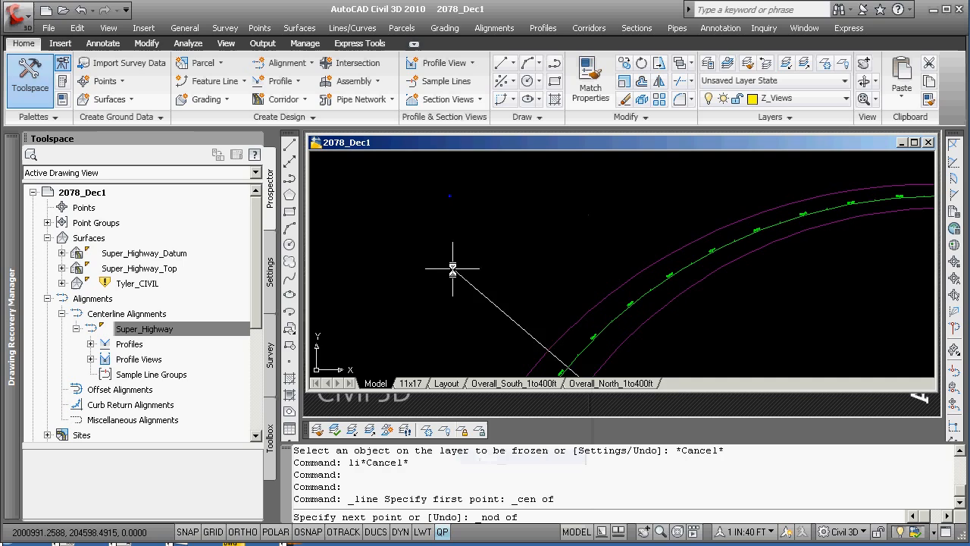
pyautogui.click(448, 197)
pyautogui.press('Return')
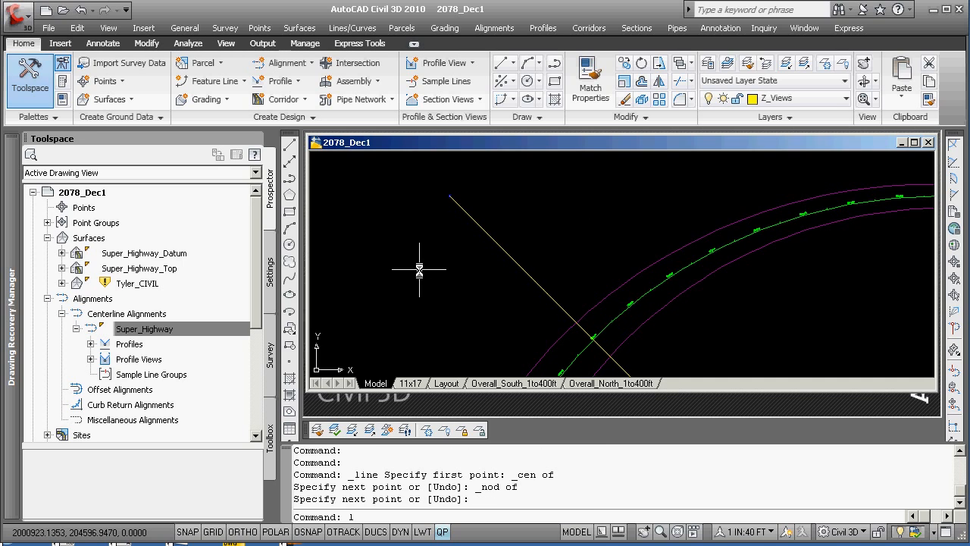
# Step: List the new diagonal line's geometry to check its length, angle and endpoints
pyautogui.write('list')
pyautogui.press('Return')
pyautogui.click(502, 250)
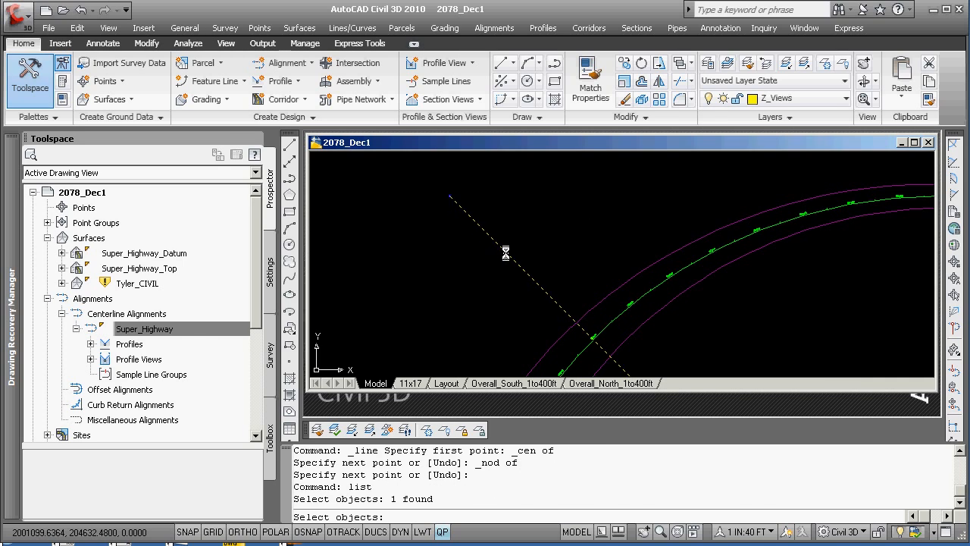
pyautogui.press('Return')
pyautogui.click(685, 106)
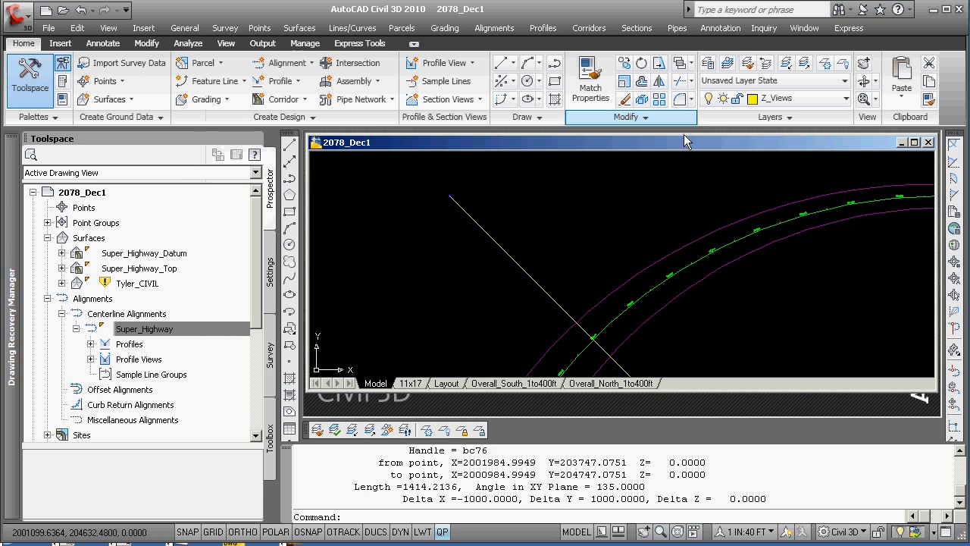
pyautogui.press('Escape')
# Step: Lengthen the diagonal line's outer end past the highway curve in repeated increments of 100, using the Lengthen command's Delta option
pyautogui.scroll(5, 608, 306)
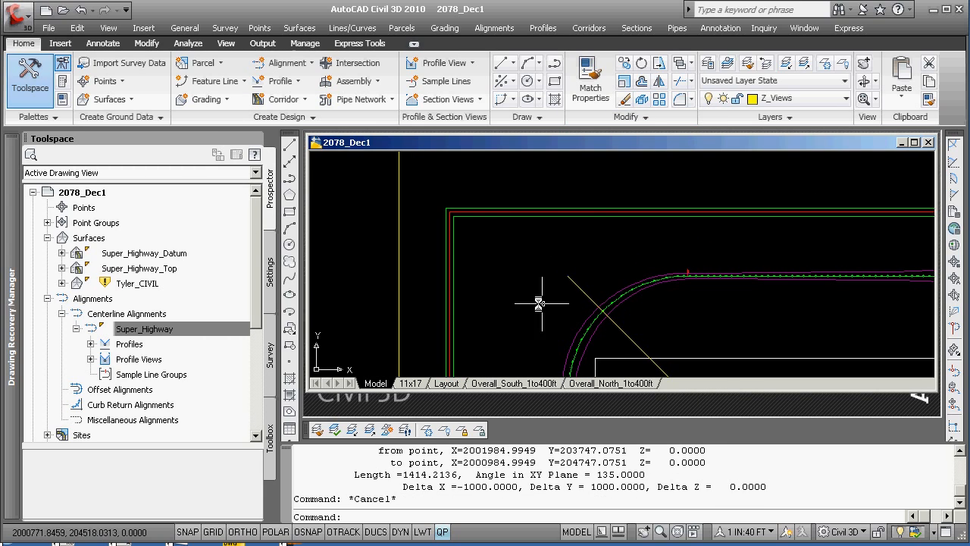
pyautogui.write('le')
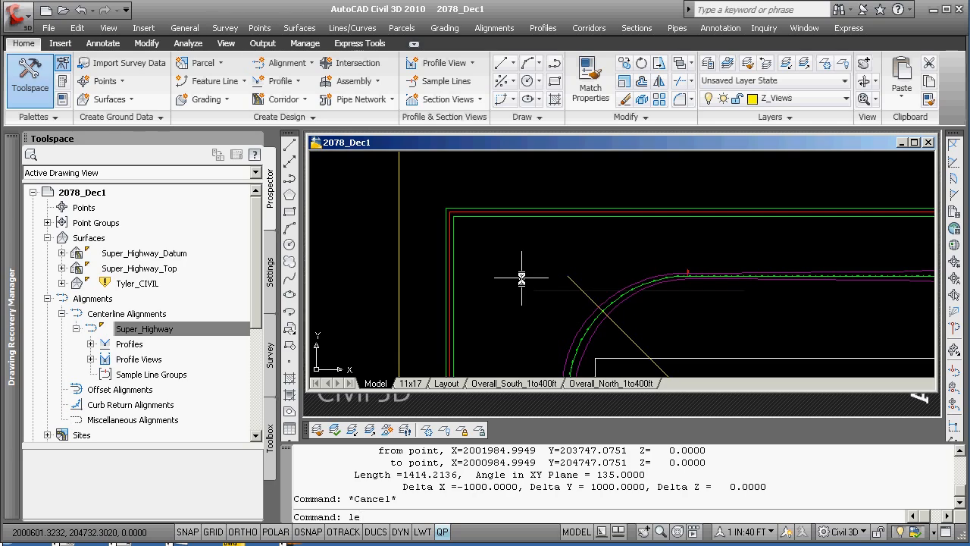
pyautogui.write('n')
pyautogui.press('Return')
pyautogui.write('do')
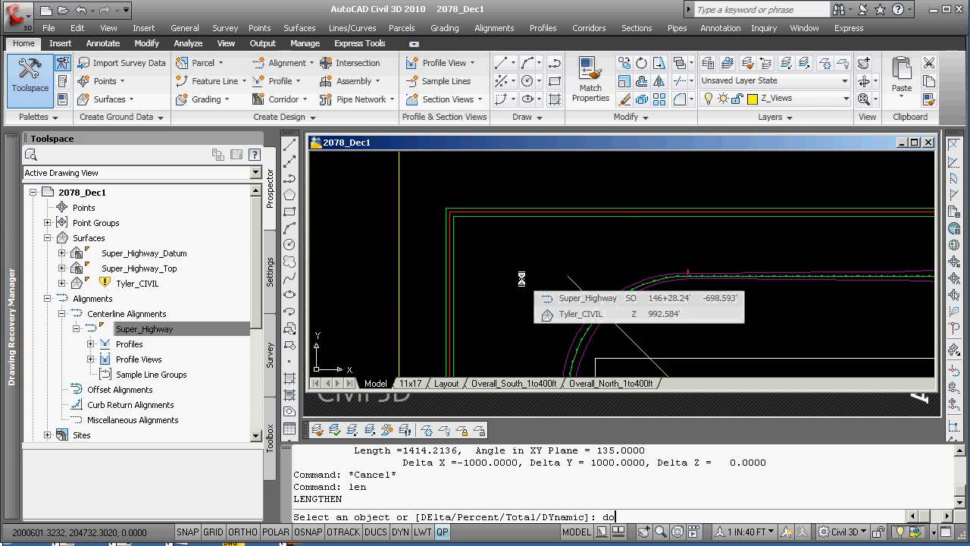
pyautogui.press('Return')
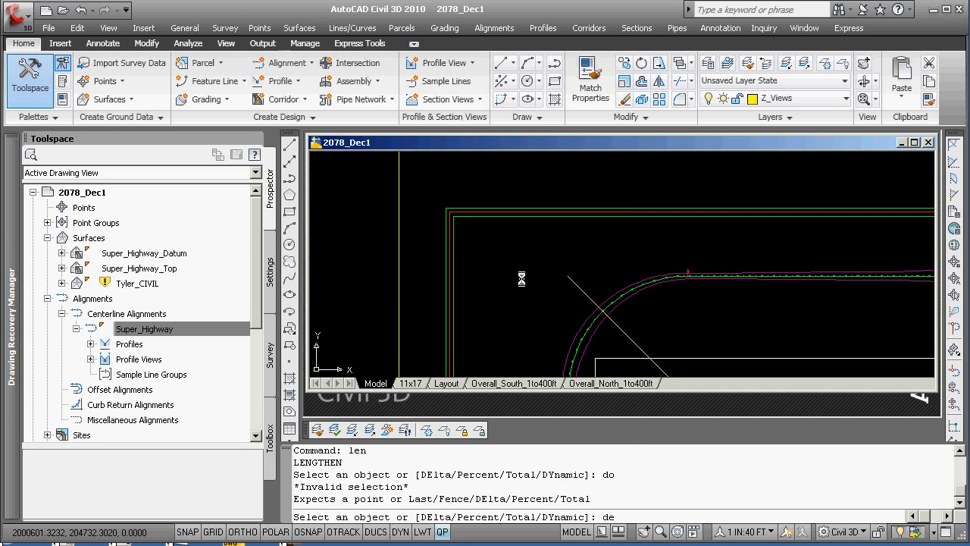
pyautogui.write('de')
pyautogui.press('Return')
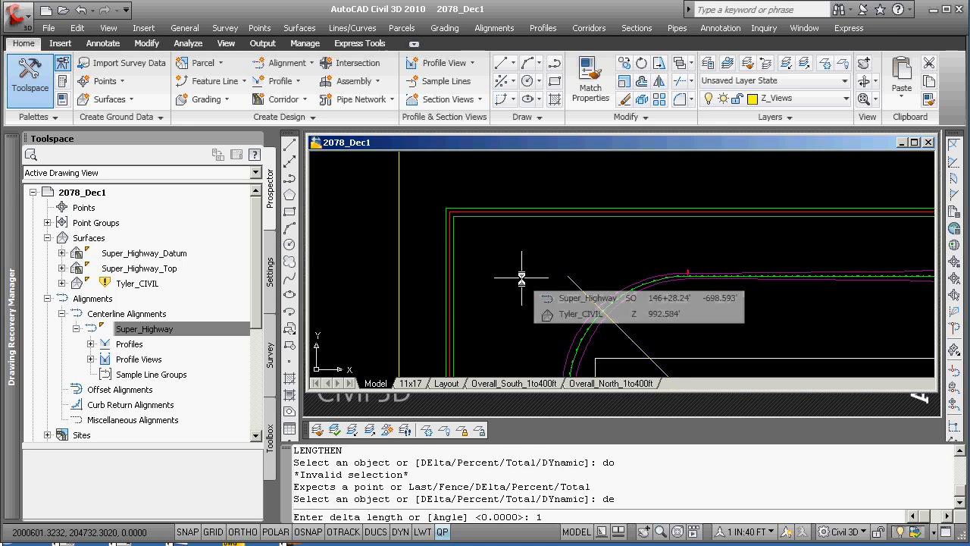
pyautogui.write('100')
pyautogui.press('Return')
pyautogui.click(569, 278)
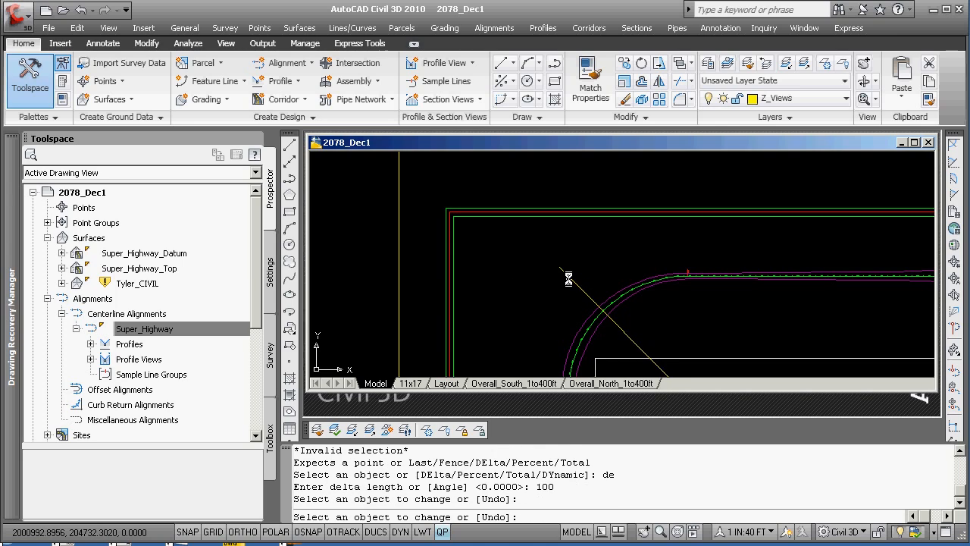
pyautogui.click(561, 269)
pyautogui.click(550, 262)
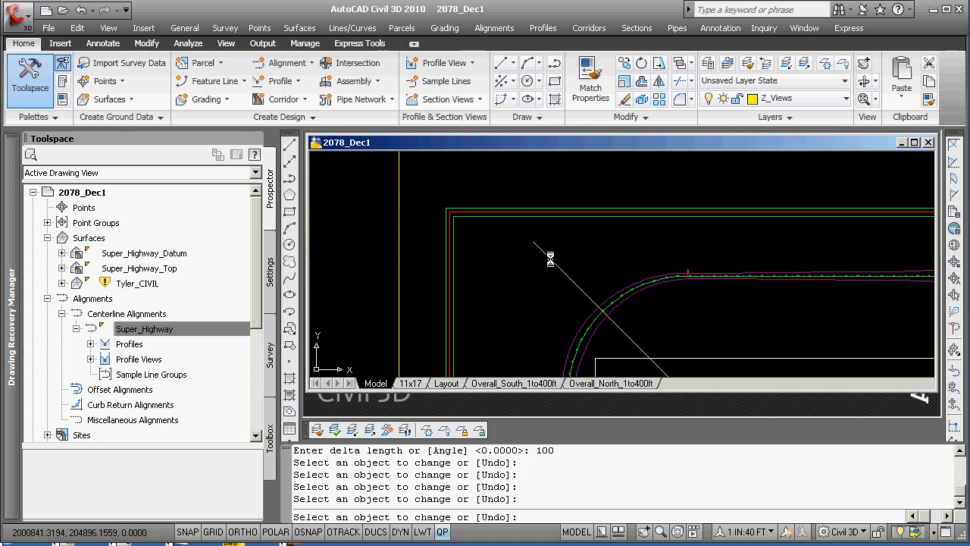
pyautogui.press('Escape')
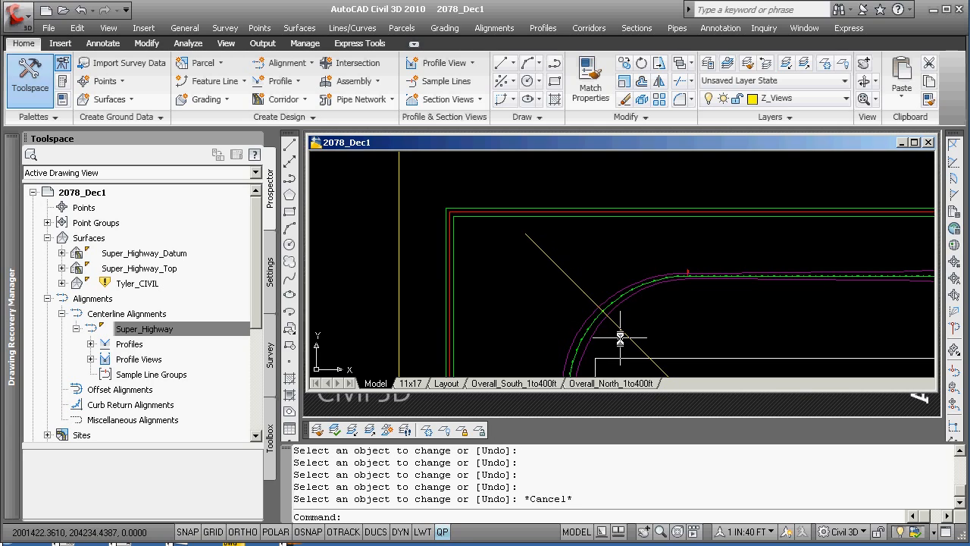
# Step: Trim the diagonal line back to the inner corridor feature line of the curve, and regenerate the model
pyautogui.scroll(3, 620, 339)
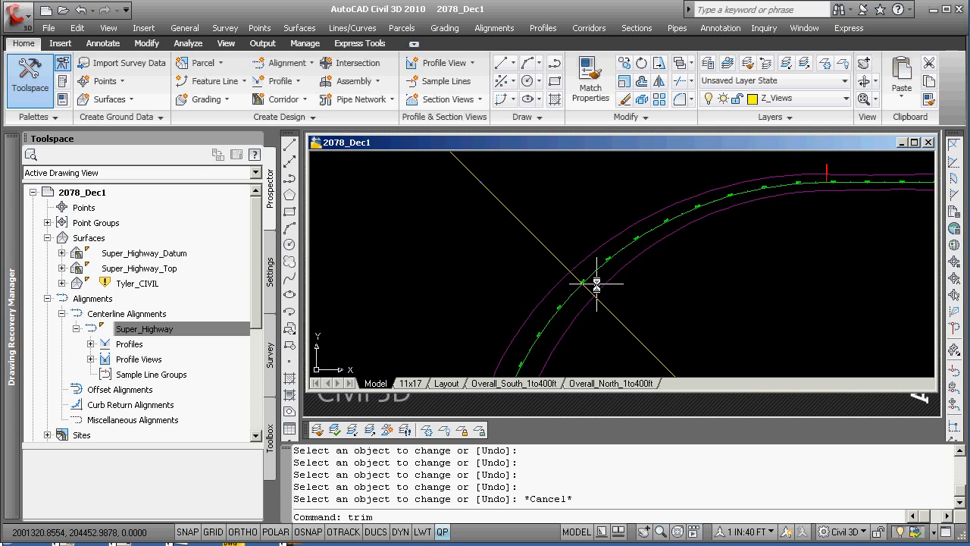
pyautogui.press('Return')
pyautogui.click(597, 285)
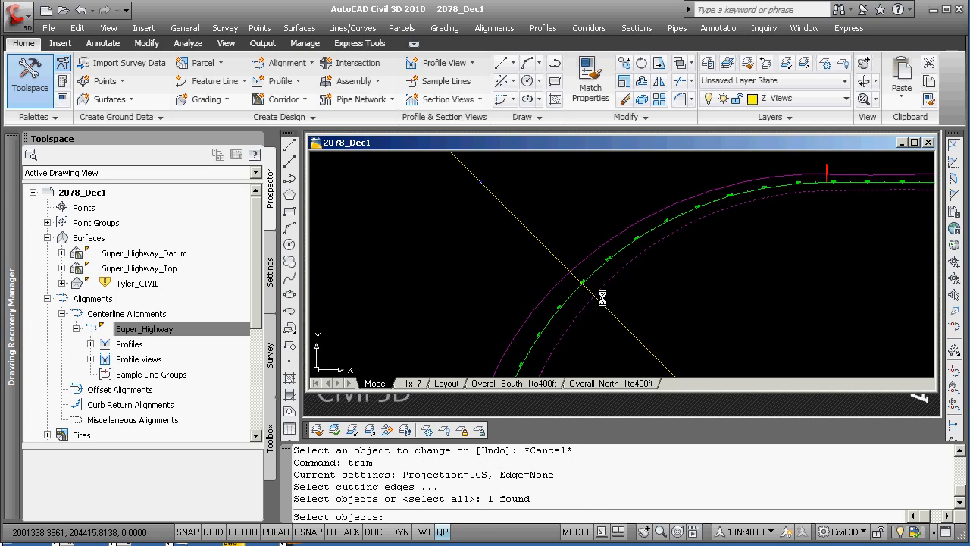
pyautogui.press('Return')
pyautogui.click(612, 313)
pyautogui.press('Return')
pyautogui.scroll(6, 612, 313)
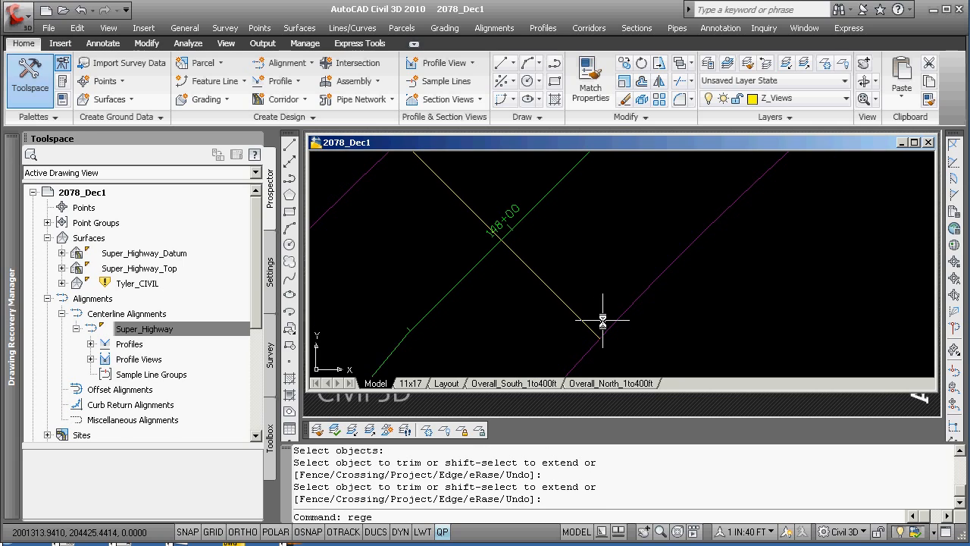
pyautogui.write('regen')
pyautogui.press('Return')
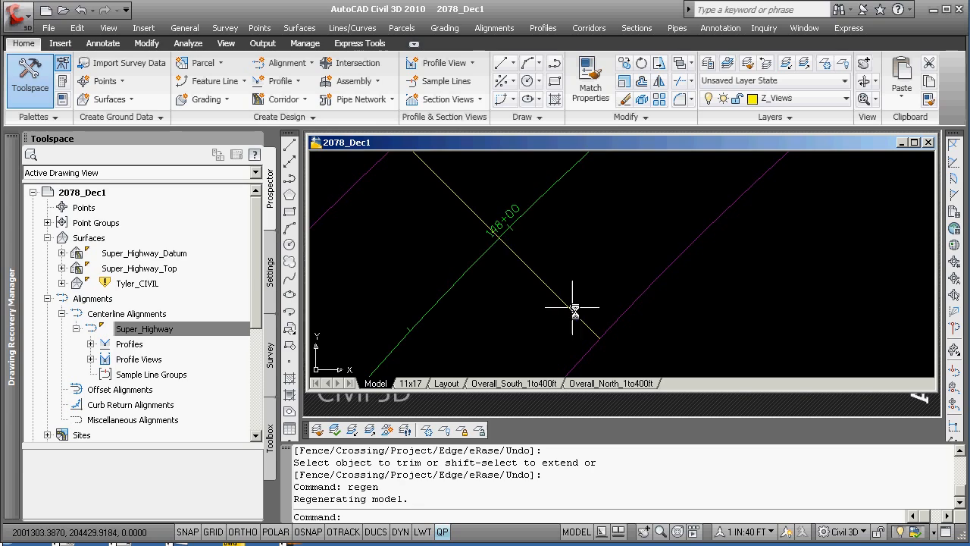
# Step: Add a Station/Offset - Fixed Point label to the Super_Highway alignment at its intersection with the diagonal line, using the Intersection snap
pyautogui.scroll(-3, 591, 322)
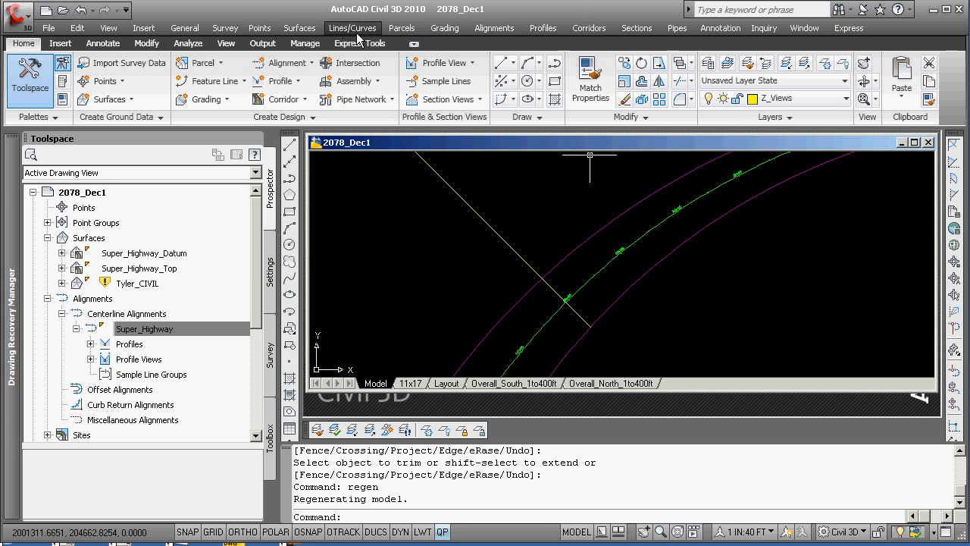
pyautogui.click(719, 29)
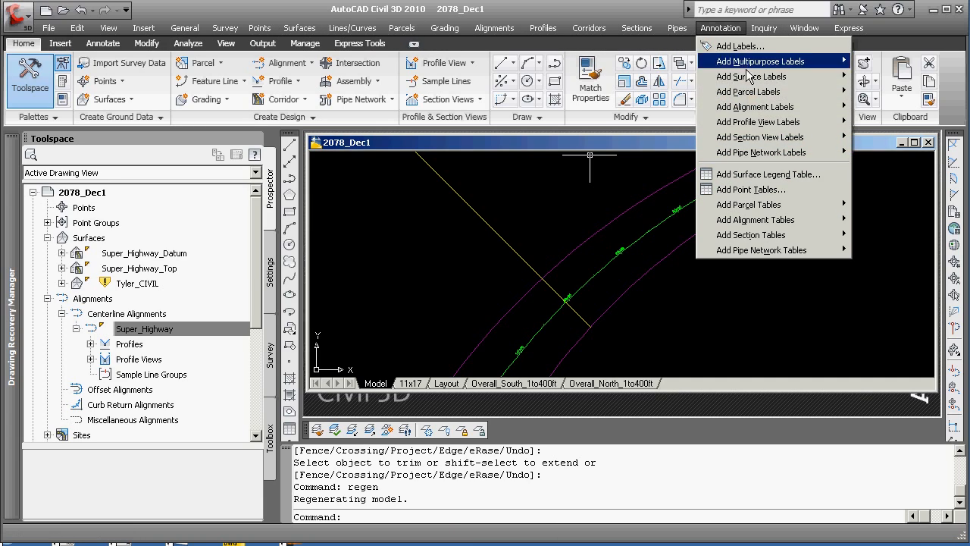
pyautogui.moveTo(767, 141)
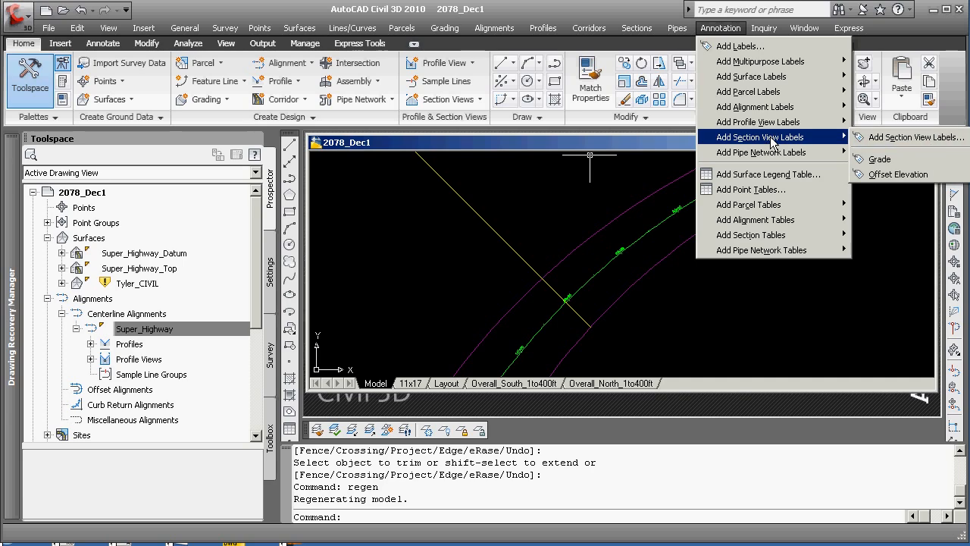
pyautogui.moveTo(781, 108)
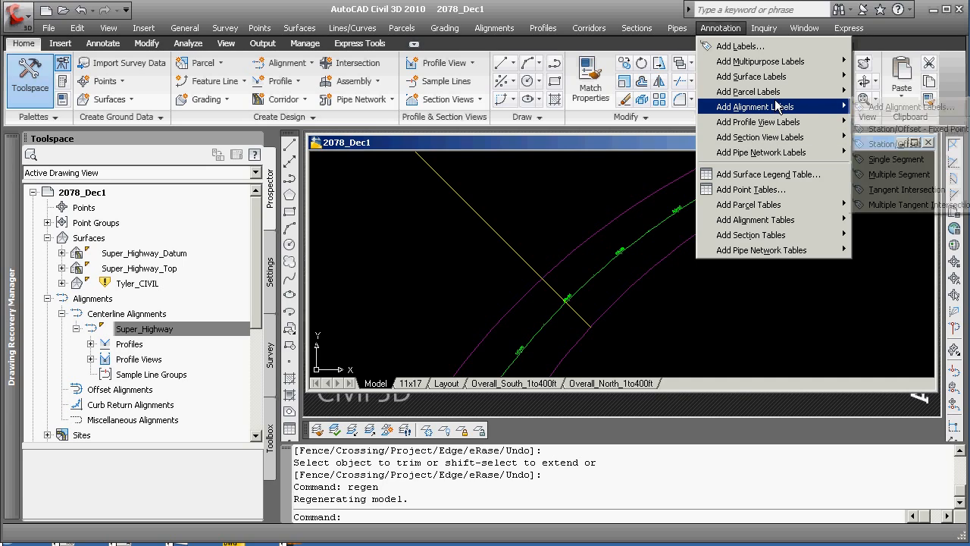
pyautogui.click(915, 131)
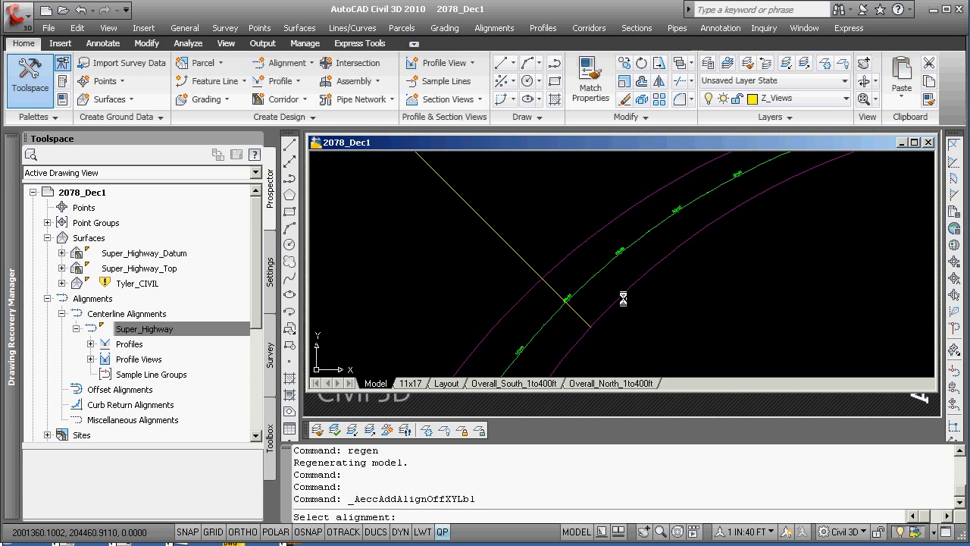
pyautogui.click(586, 282)
pyautogui.scroll(3, 559, 305)
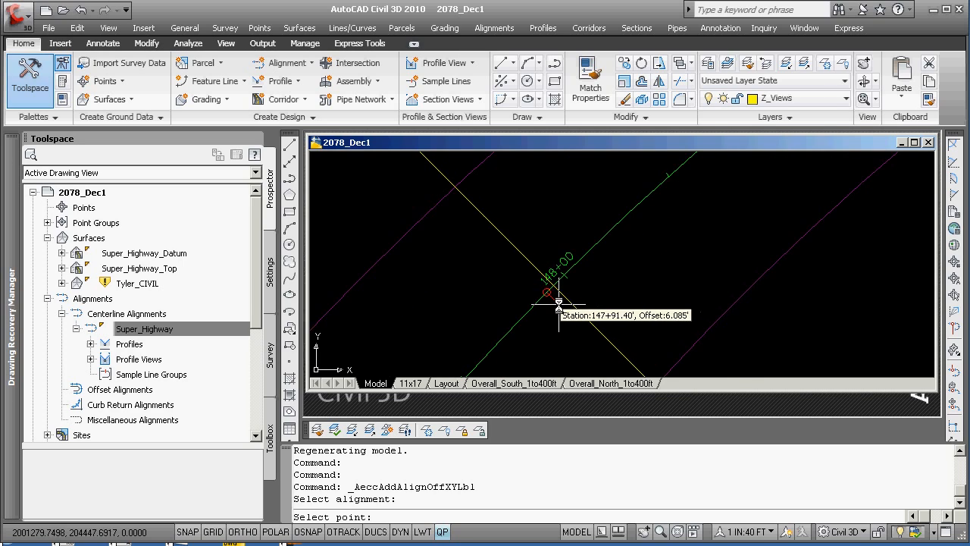
pyautogui.scroll(3, 553, 297)
pyautogui.write('int')
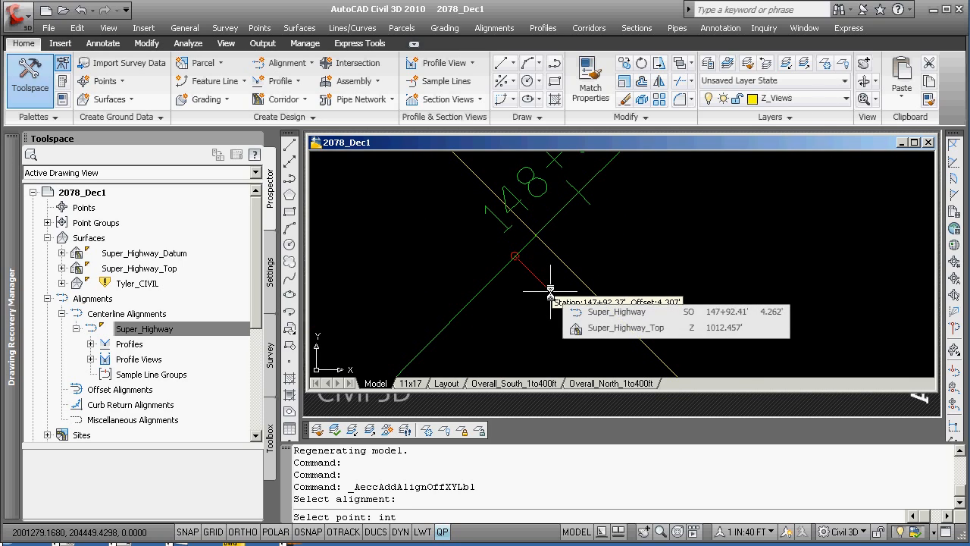
pyautogui.press('Return')
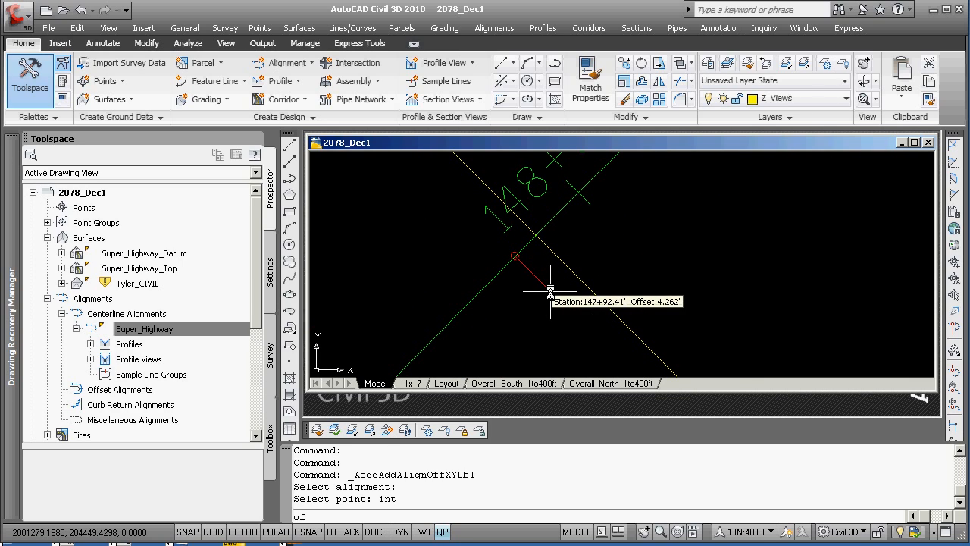
pyautogui.click(532, 236)
pyautogui.scroll(-5, 532, 236)
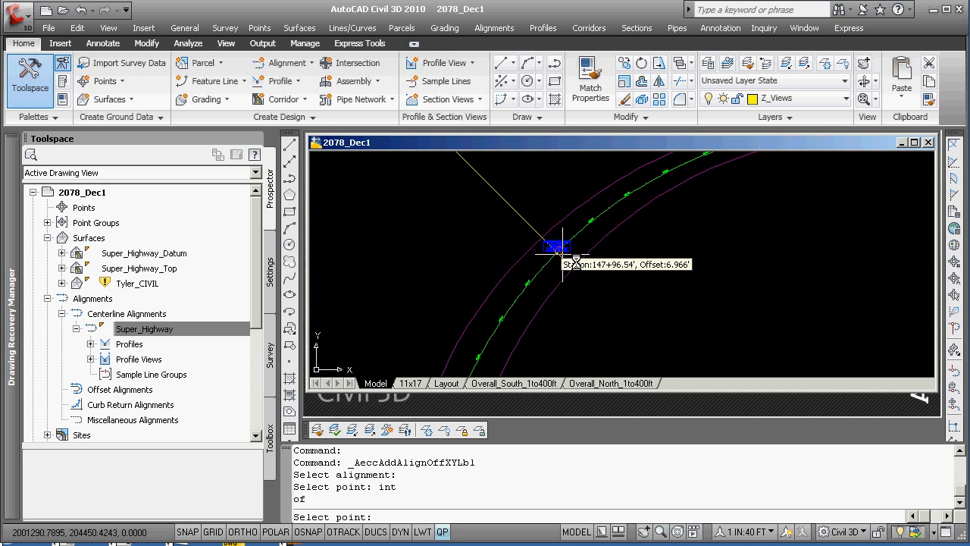
pyautogui.press('Return')
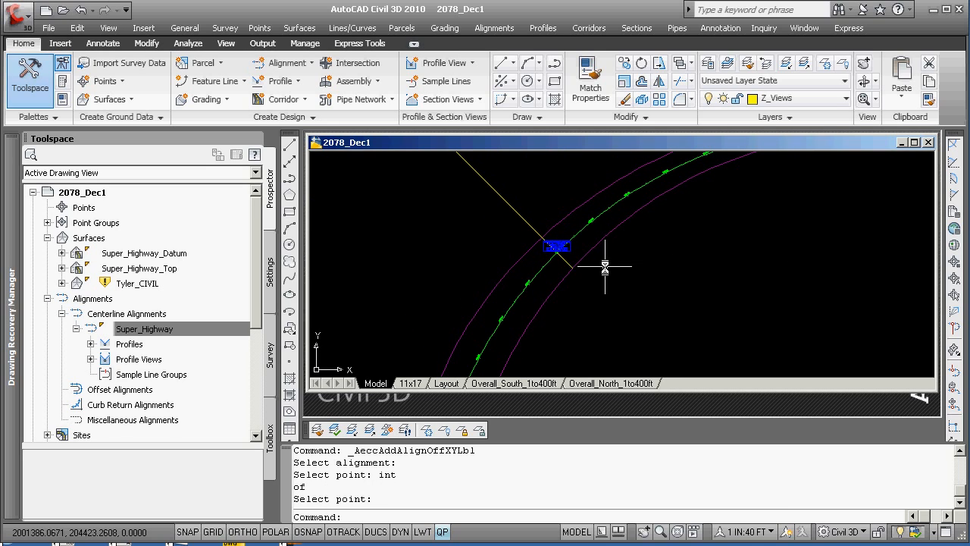
# Step: Try to move the station/offset label off the highway by its anchor grip, and undo the grip edit
pyautogui.scroll(5, 568, 228)
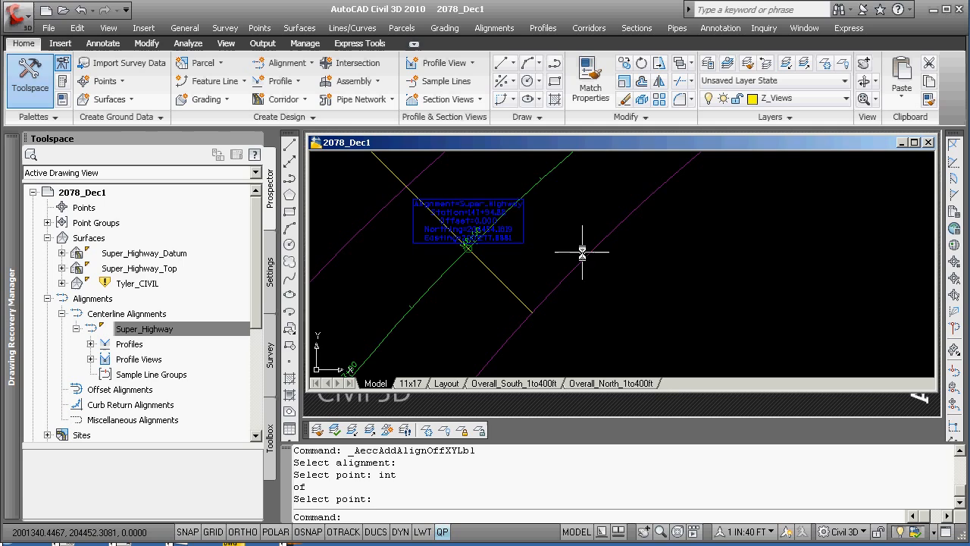
pyautogui.click(518, 240)
pyautogui.scroll(3, 481, 260)
pyautogui.moveTo(448, 249); pyautogui.dragTo(453, 317, button='middle')
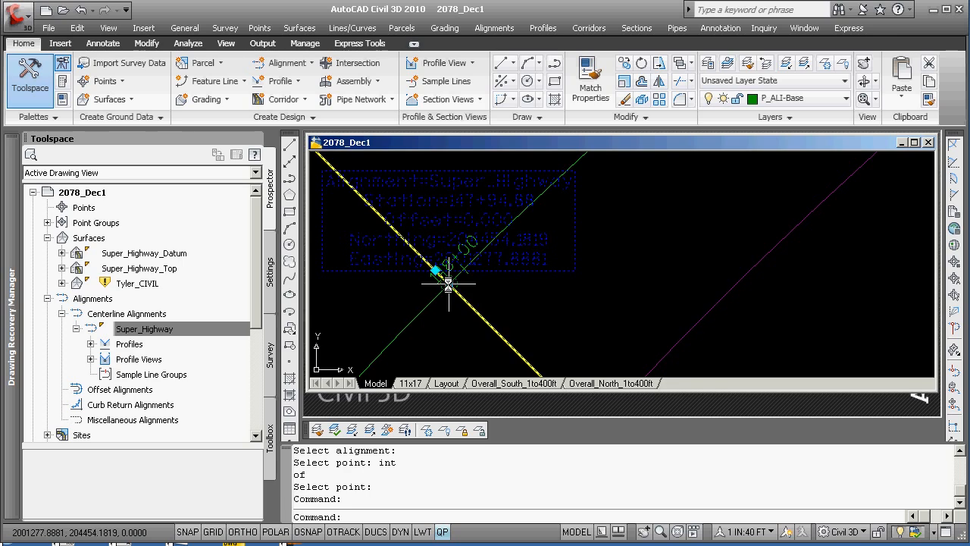
pyautogui.click(449, 283)
pyautogui.scroll(-4, 838, 280)
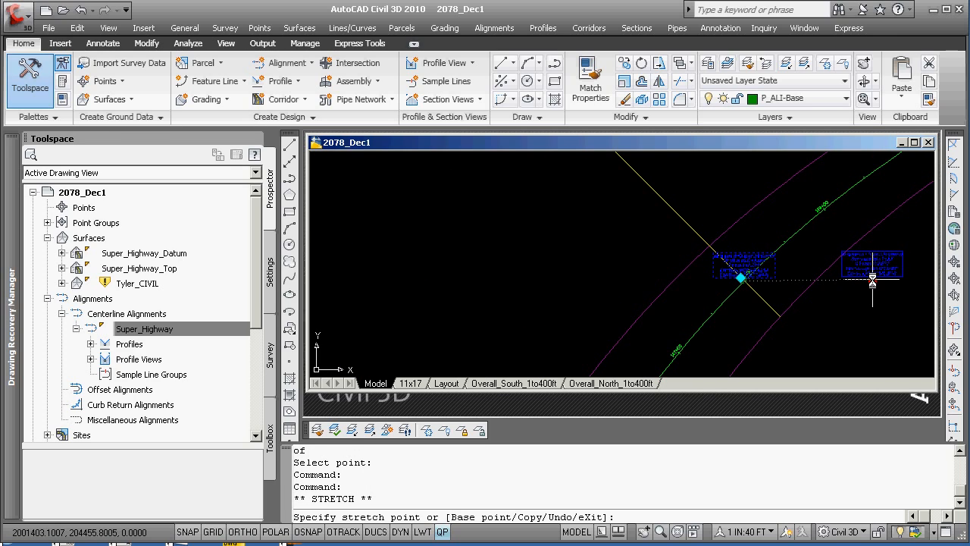
pyautogui.press('Escape')
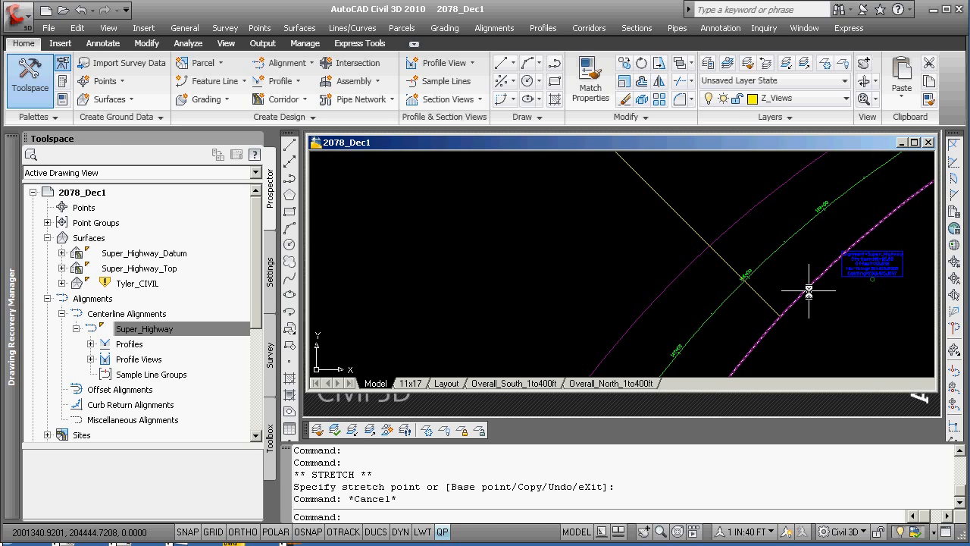
pyautogui.write('u')
pyautogui.press('Return')
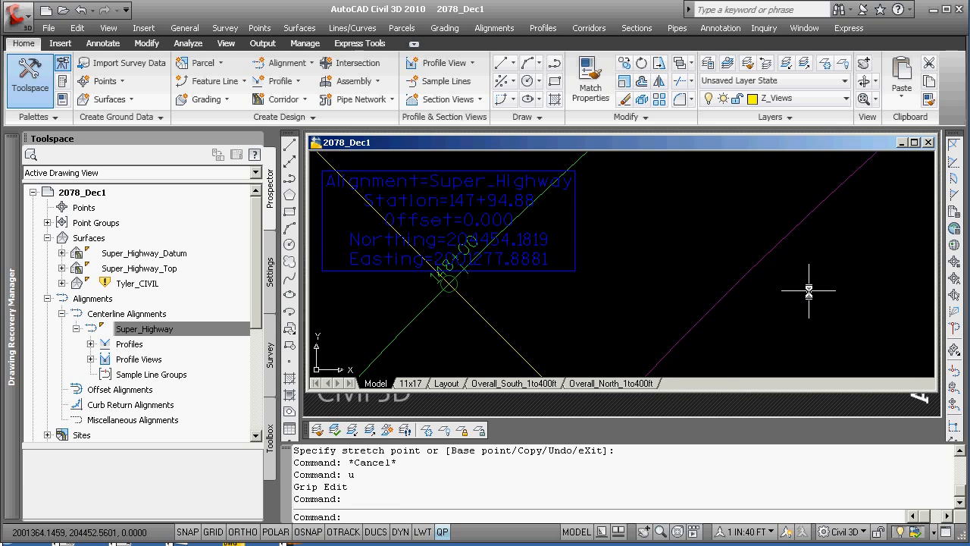
# Step: Pull the station/offset label away from the intersection to clear space inside the curve, leaving a leader to the labelled point
pyautogui.click(439, 280)
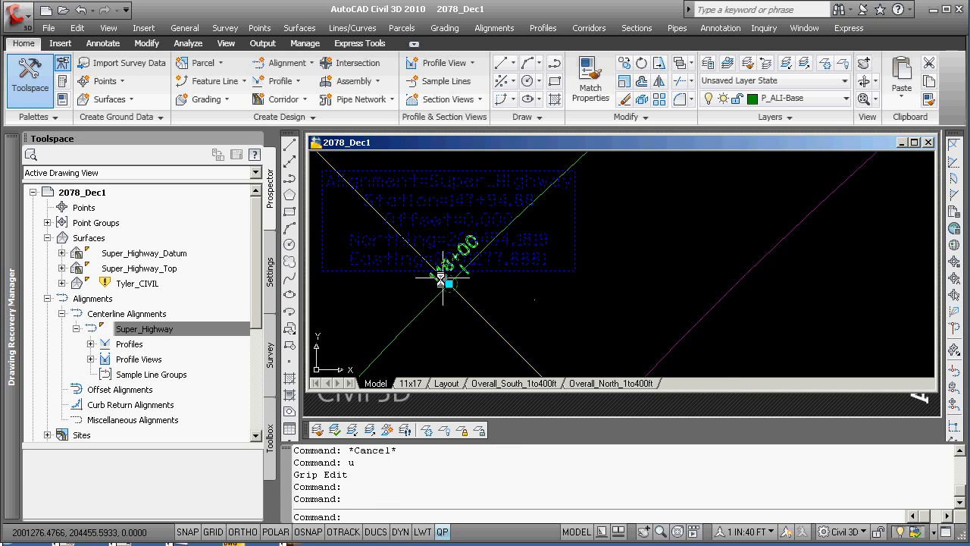
pyautogui.click(447, 283)
pyautogui.scroll(-5, 905, 297)
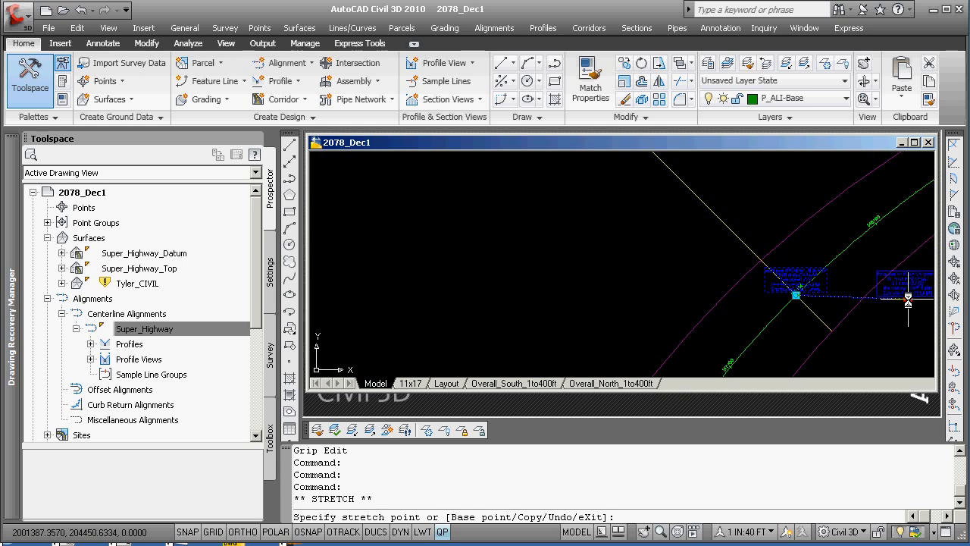
pyautogui.click(929, 310)
pyautogui.press('Escape')
pyautogui.press('Escape')
pyautogui.scroll(5, 818, 304)
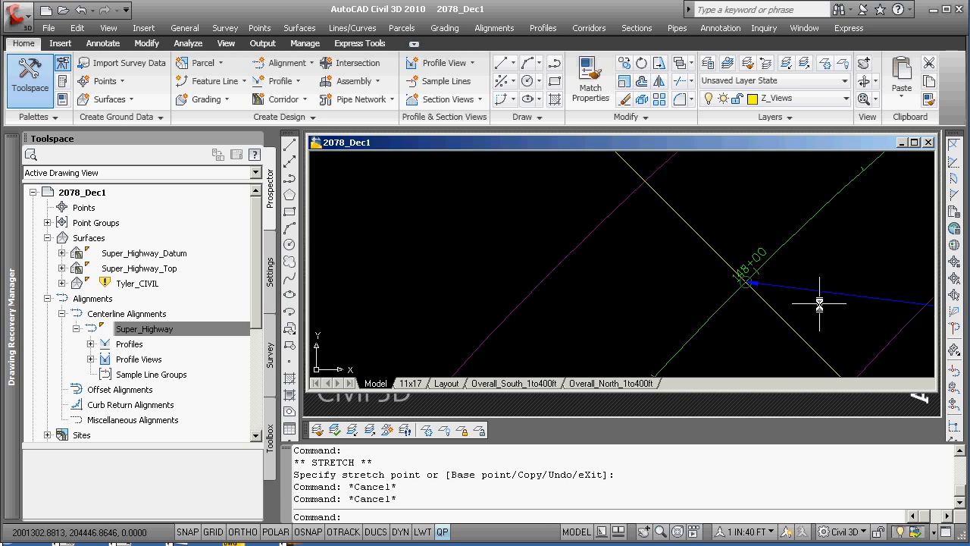
pyautogui.scroll(-5, 706, 304)
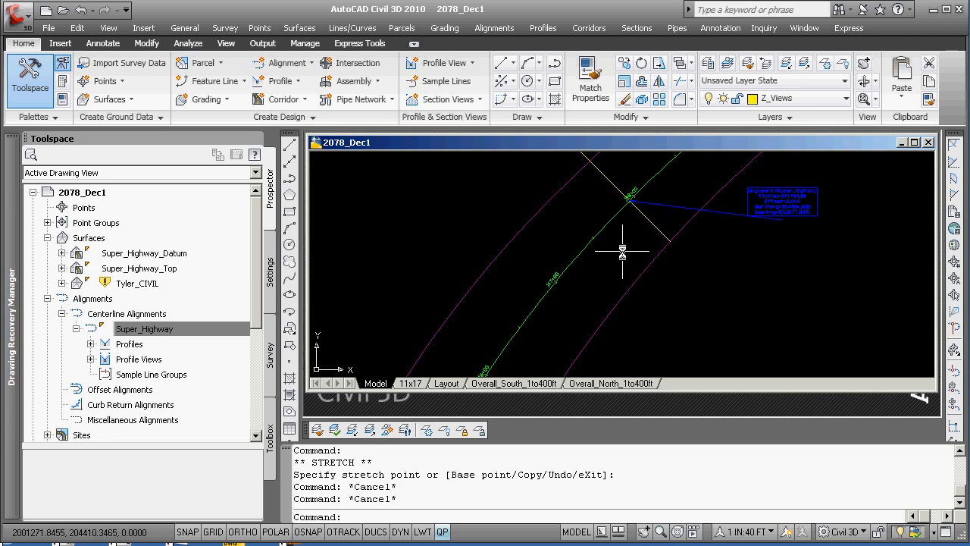
# Step: List the inner corridor feature line's properties to check its lengths, elevation range and grade range, and dismiss the listing
pyautogui.click(651, 272)
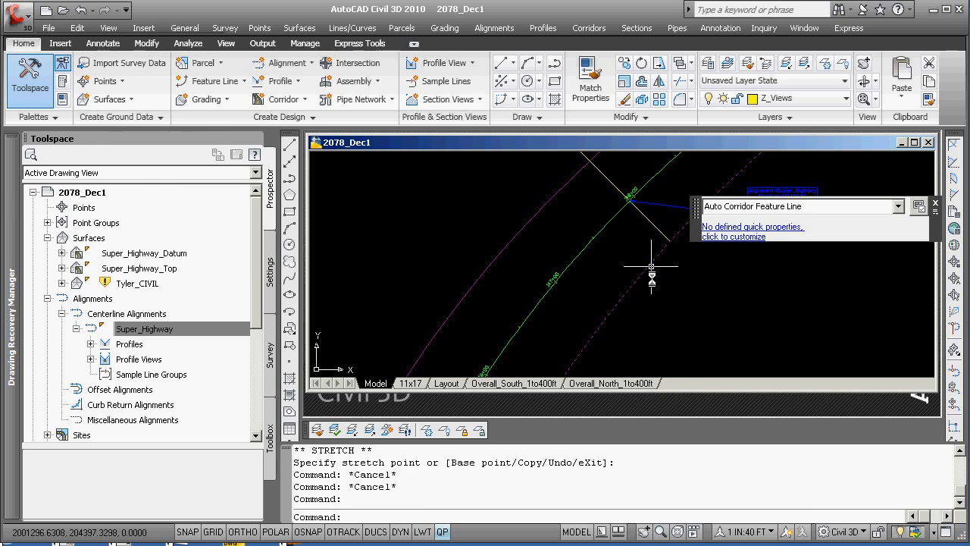
pyautogui.press('Return')
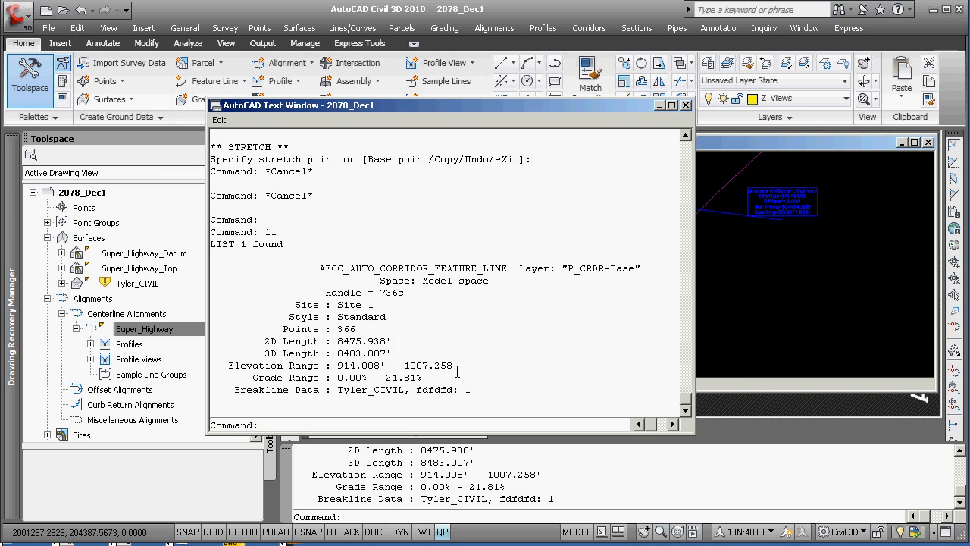
pyautogui.click(684, 104)
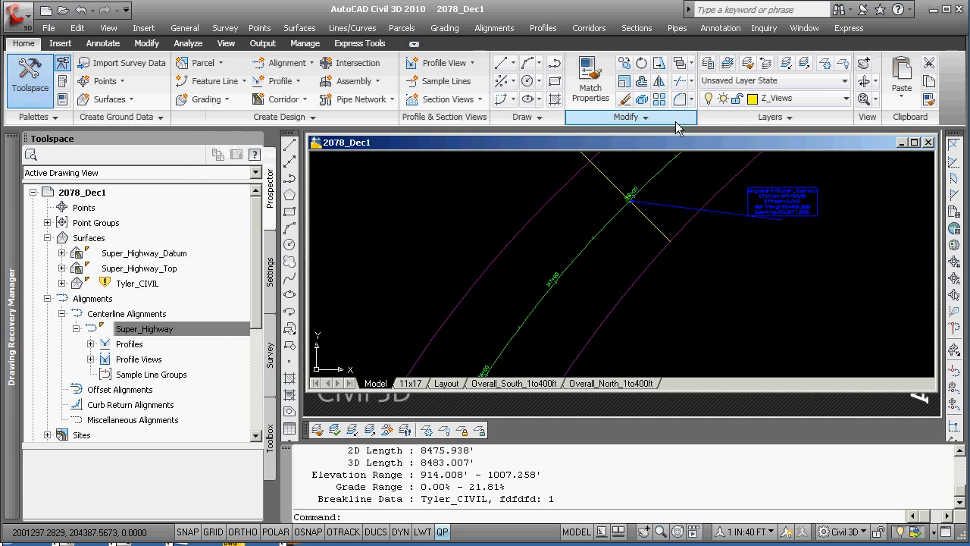
pyautogui.press('Escape')
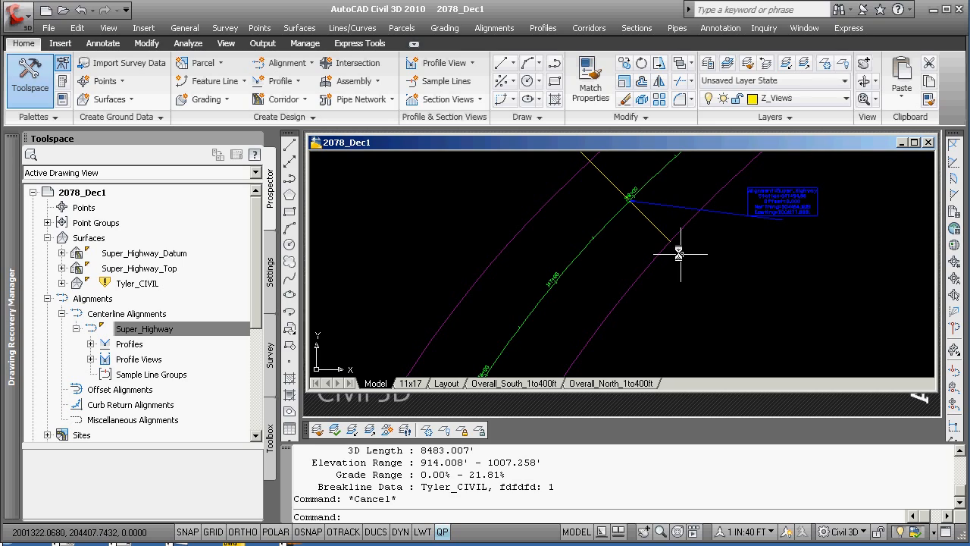
pyautogui.click(720, 28)
pyautogui.moveTo(766, 108)
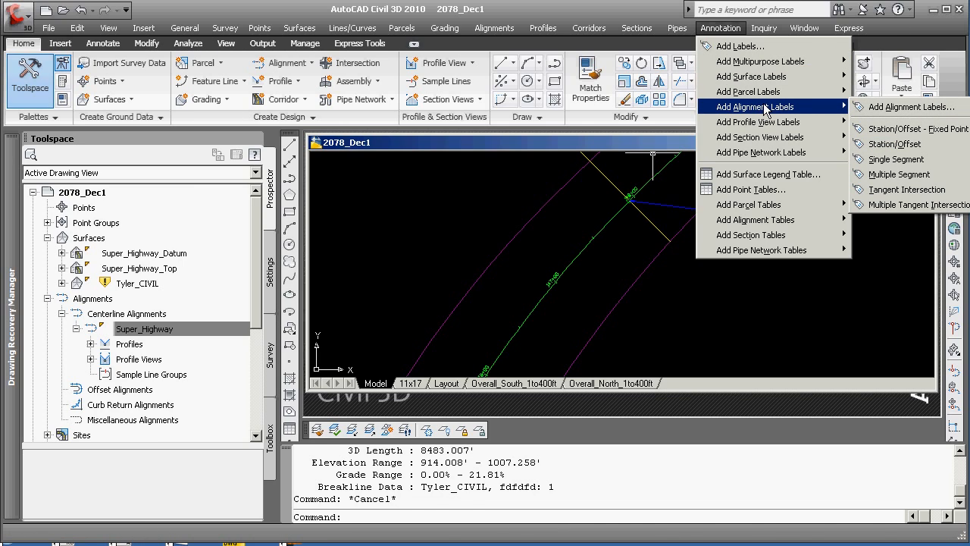
pyautogui.click(905, 129)
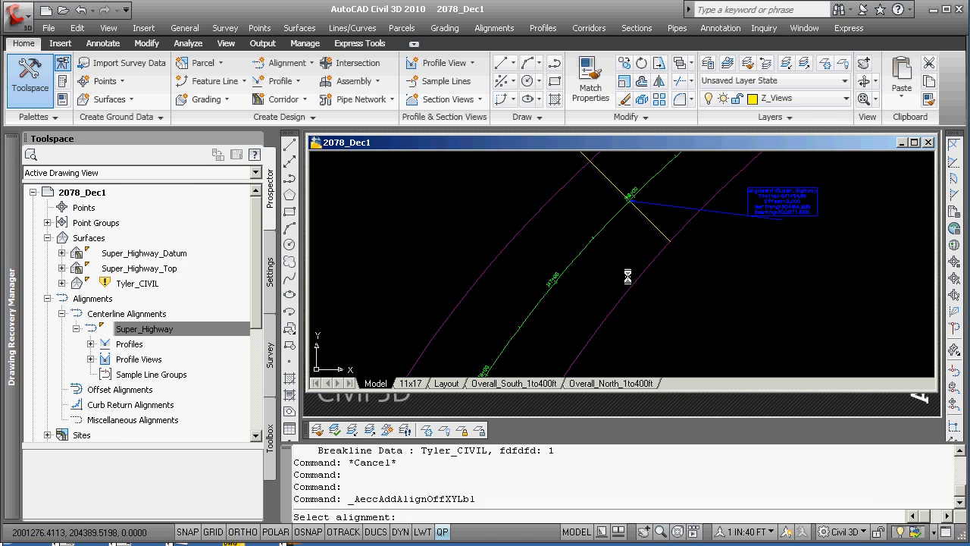
pyautogui.click(607, 229)
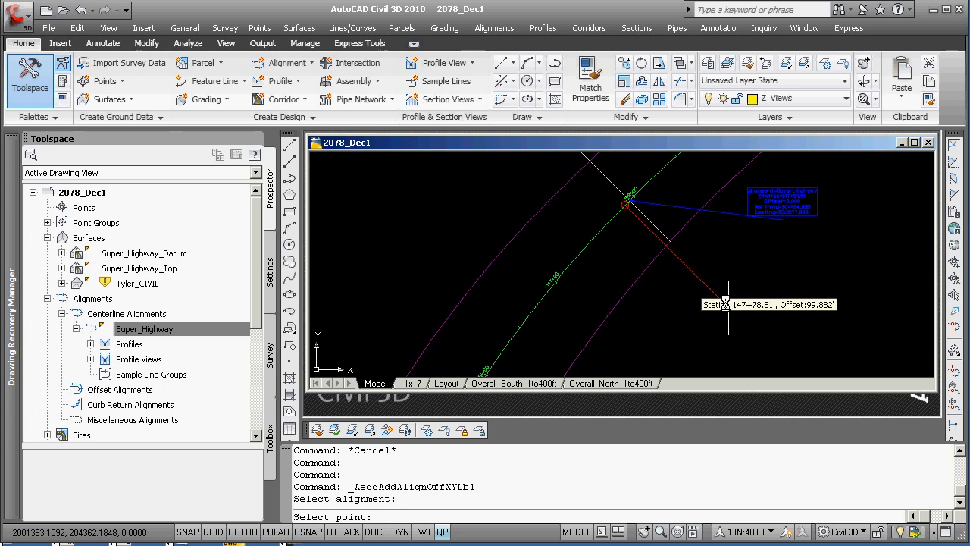
pyautogui.press('Escape')
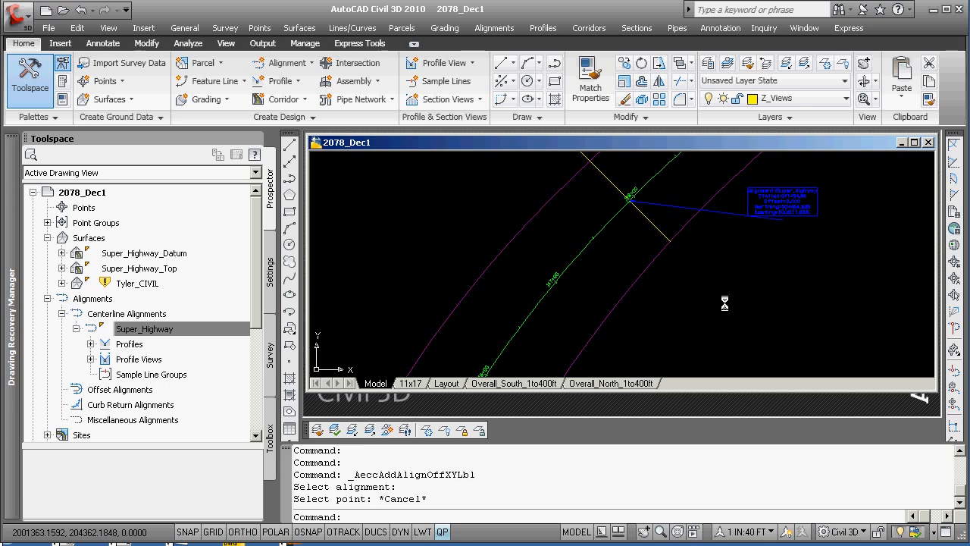
pyautogui.click(720, 28)
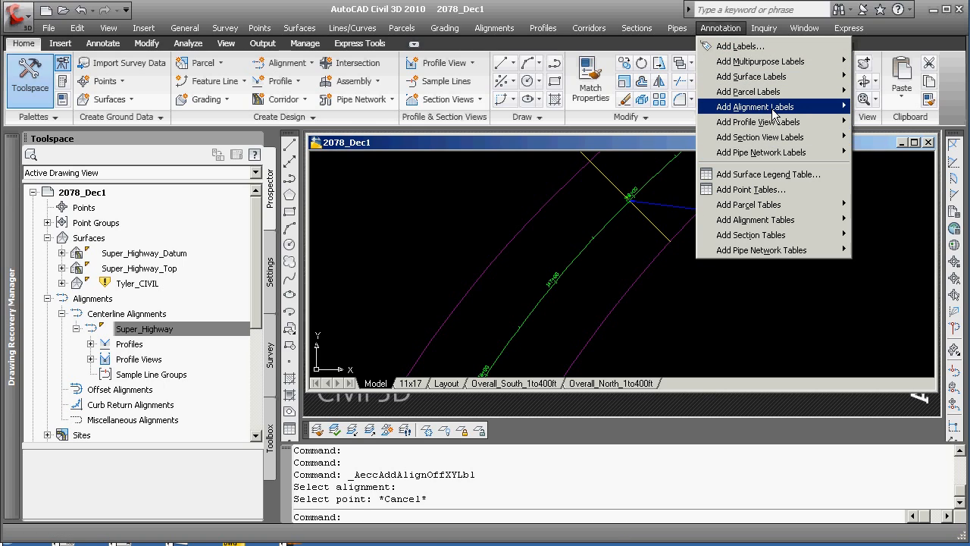
pyautogui.moveTo(775, 113)
pyautogui.click(896, 144)
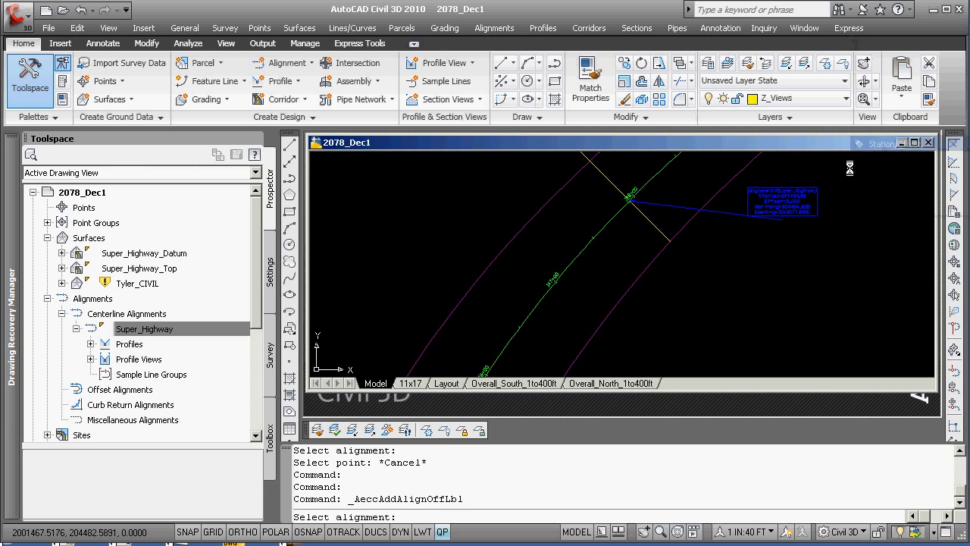
pyautogui.click(585, 256)
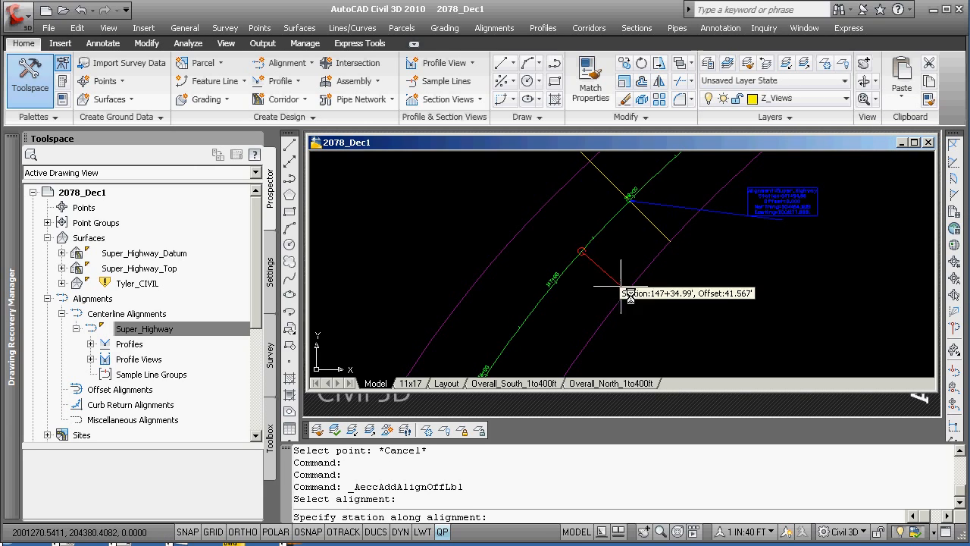
pyautogui.keyDown('shift'); pyautogui.rightClick(699, 302); pyautogui.keyUp('shift')
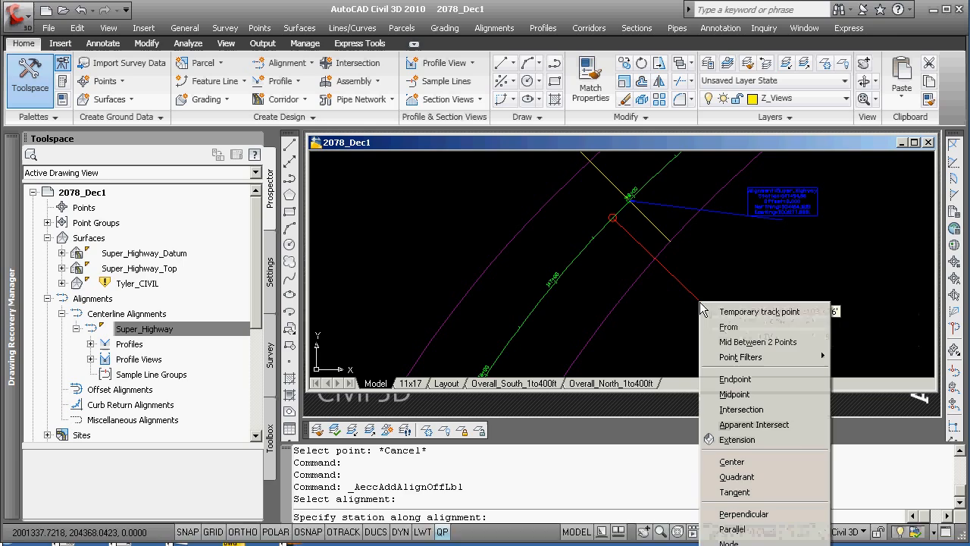
pyautogui.click(739, 376)
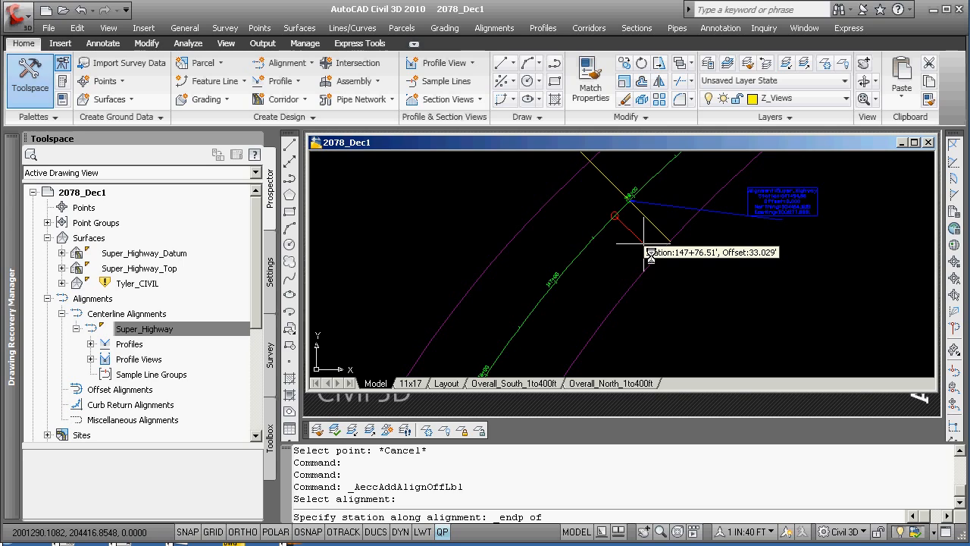
pyautogui.press('Escape')
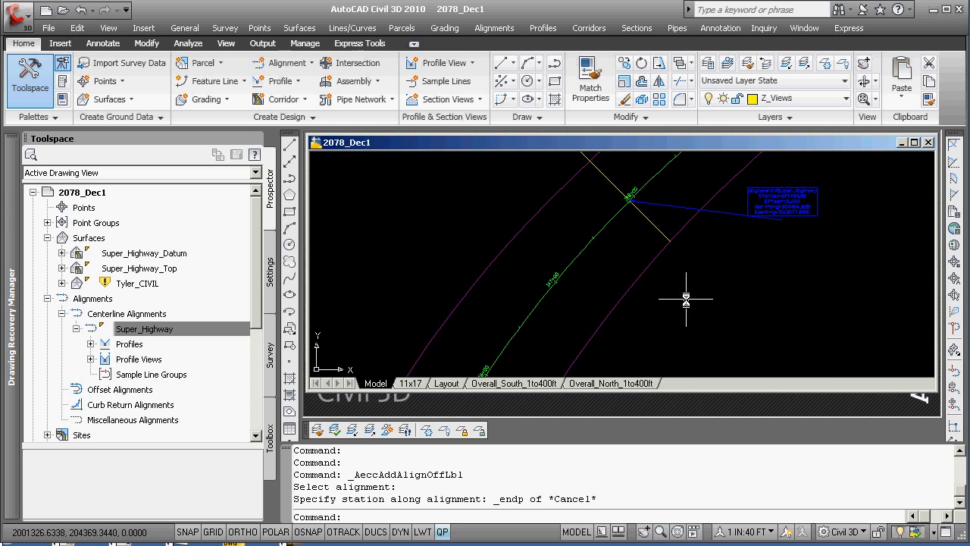
# Step: Start a Station/Offset label on the Super_Highway alignment, setting its station where the diagonal line crosses the centerline with the Intersection snap
pyautogui.scroll(3, 693, 244)
pyautogui.moveTo(688, 262); pyautogui.dragTo(686, 343, button='middle')
pyautogui.scroll(-2, 686, 343)
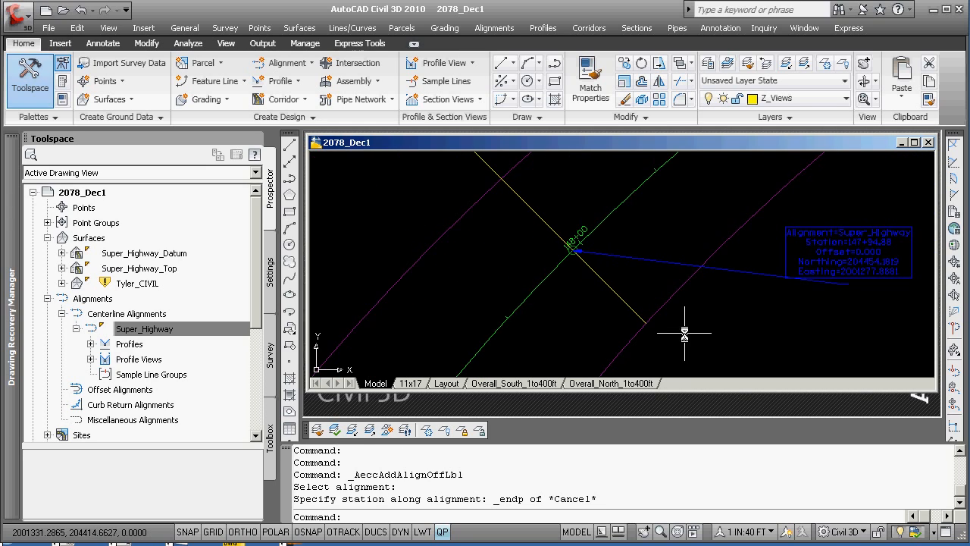
pyautogui.click(716, 28)
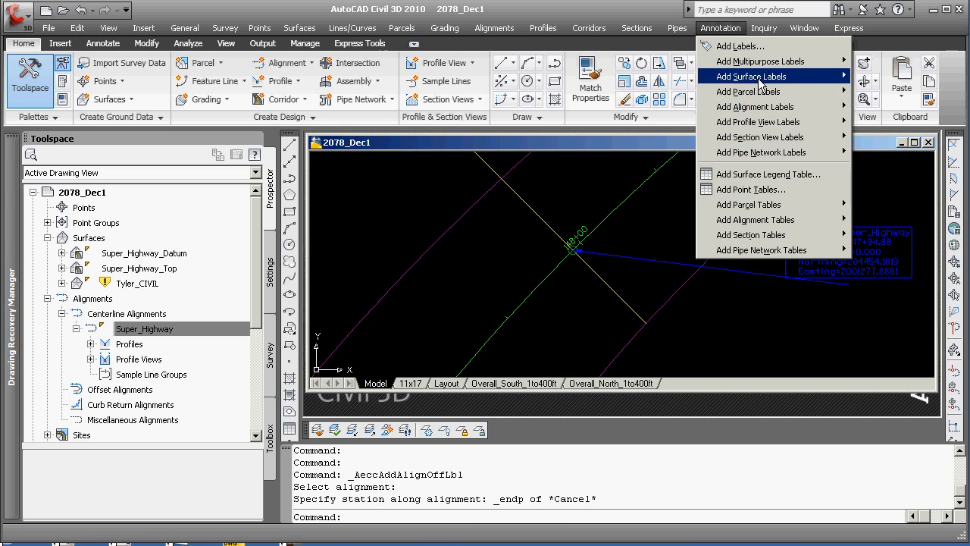
pyautogui.moveTo(769, 110)
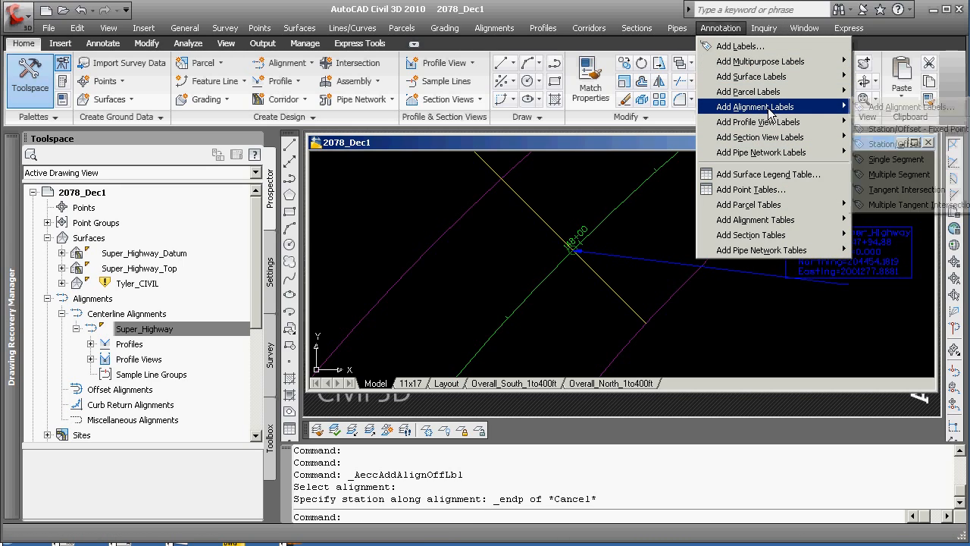
pyautogui.click(888, 147)
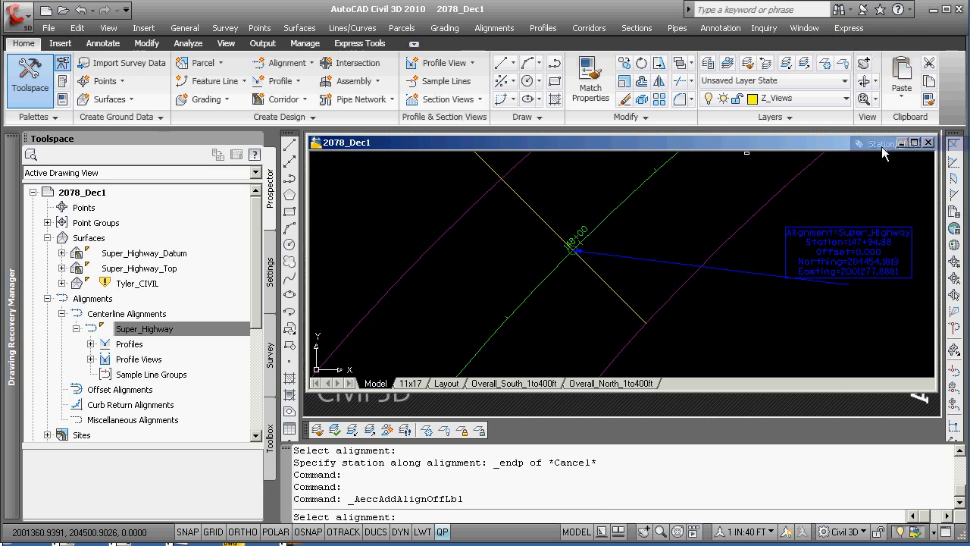
pyautogui.click(560, 265)
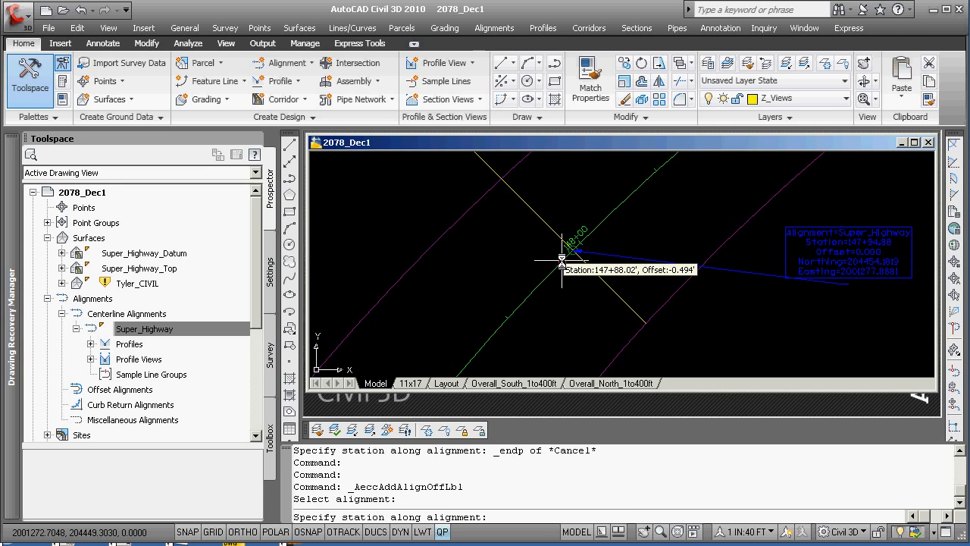
pyautogui.scroll(3, 562, 264)
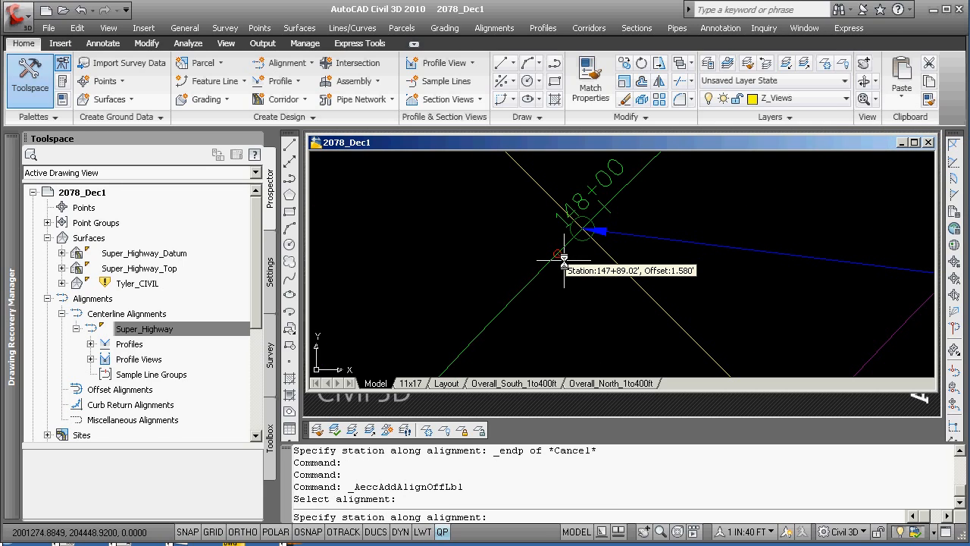
pyautogui.write('int')
pyautogui.press('Return')
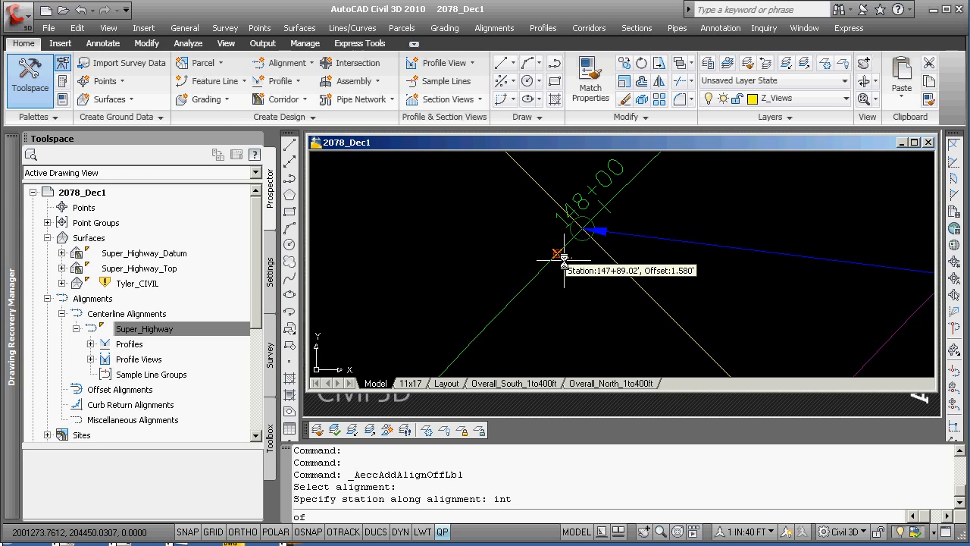
pyautogui.click(581, 227)
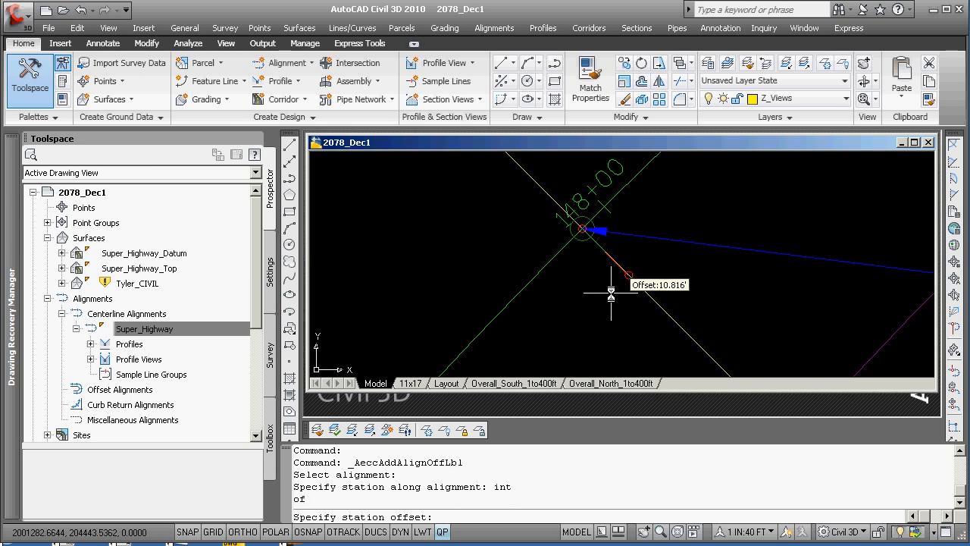
# Step: Set the label's offset at the diagonal line's endpoint on the inner corridor edge with the Endpoint snap, and finish labelling
pyautogui.scroll(-3, 611, 295)
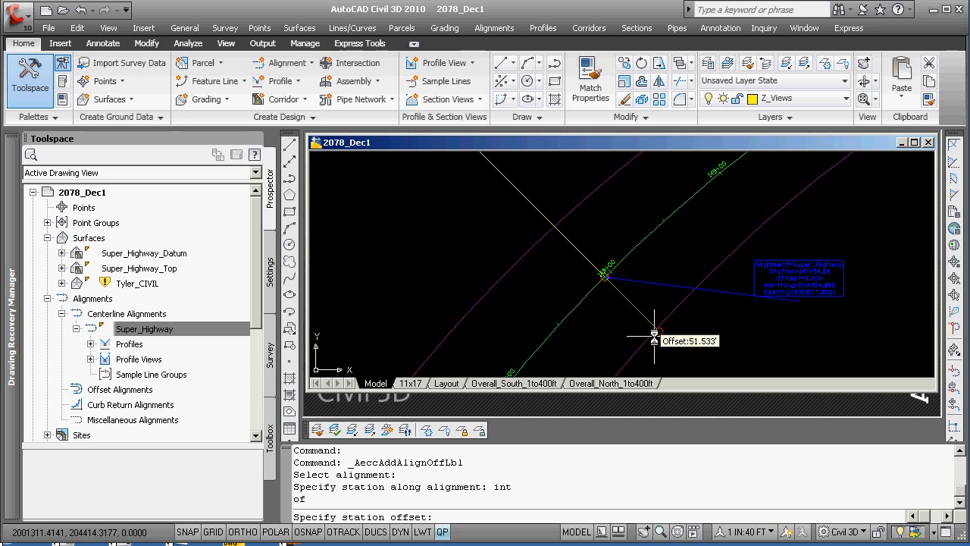
pyautogui.write('end')
pyautogui.press('Return')
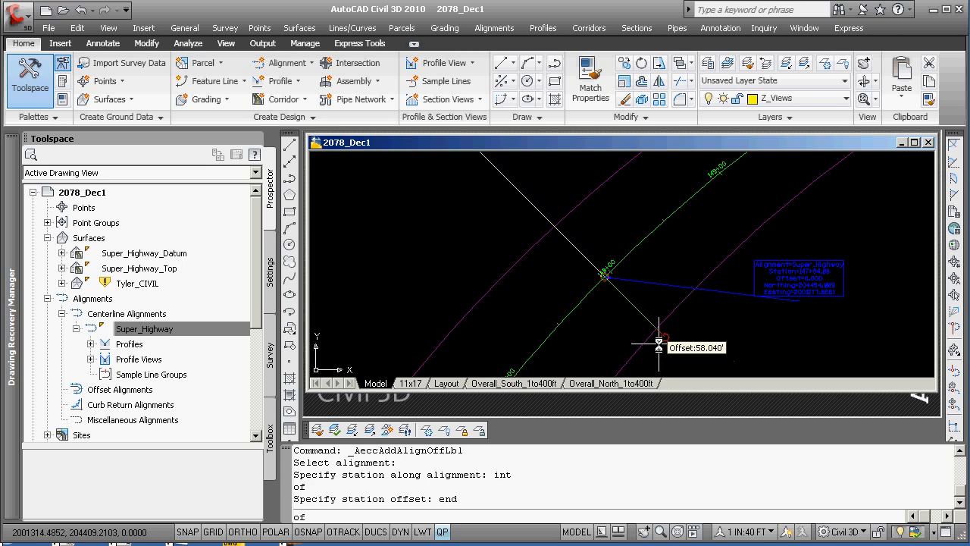
pyautogui.scroll(3, 656, 341)
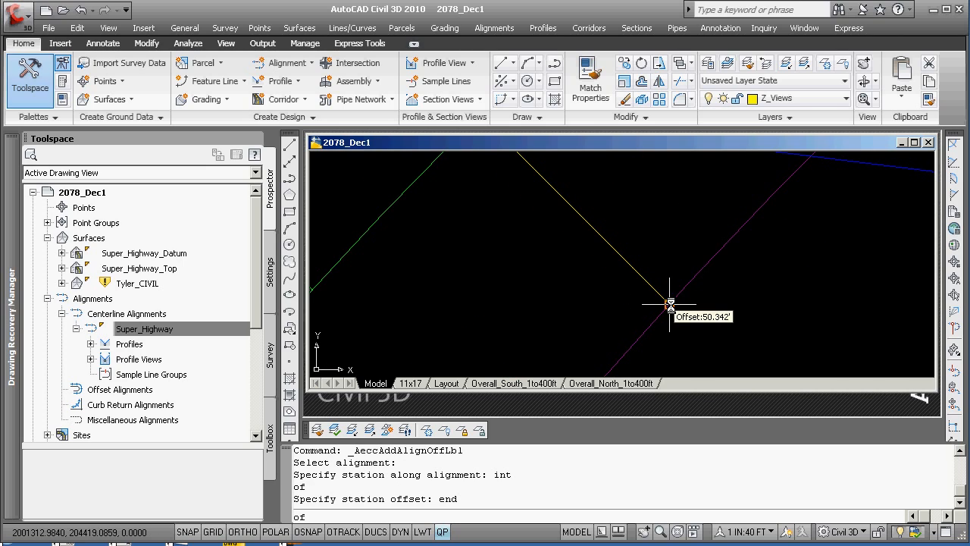
pyautogui.click(670, 305)
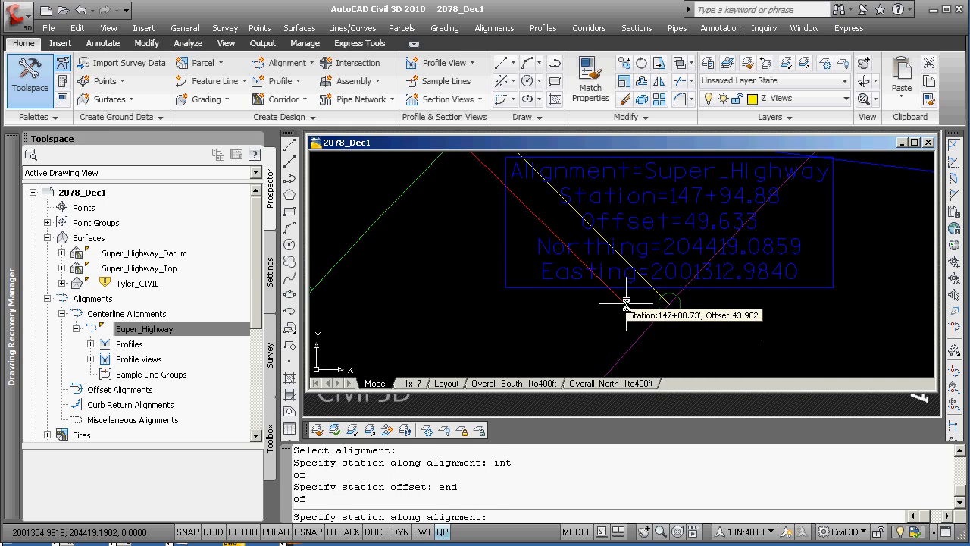
pyautogui.press('Return')
# Step: Pull the new station/offset label below the inner corridor edge, leaving a leader to the diagonal line's endpoint
pyautogui.scroll(-5, 582, 291)
pyautogui.click(606, 271)
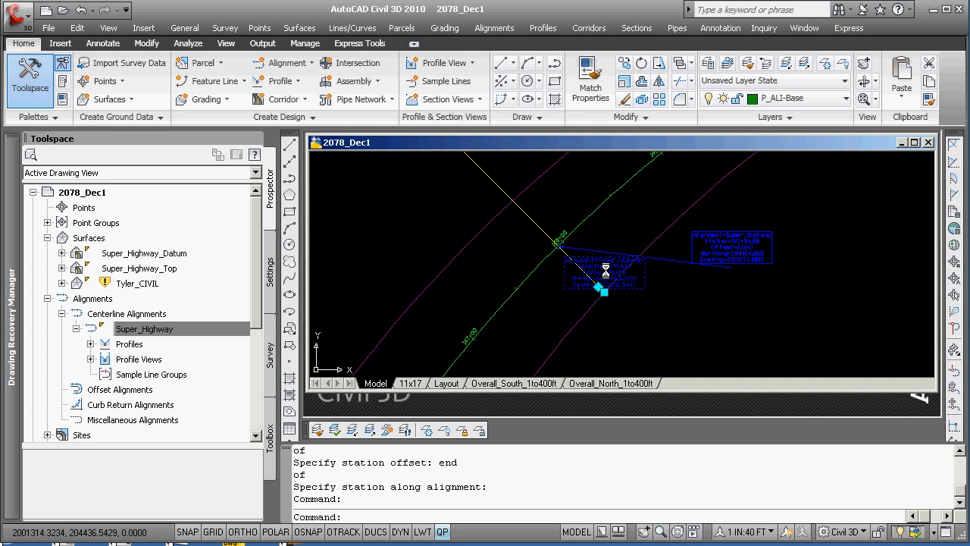
pyautogui.click(604, 292)
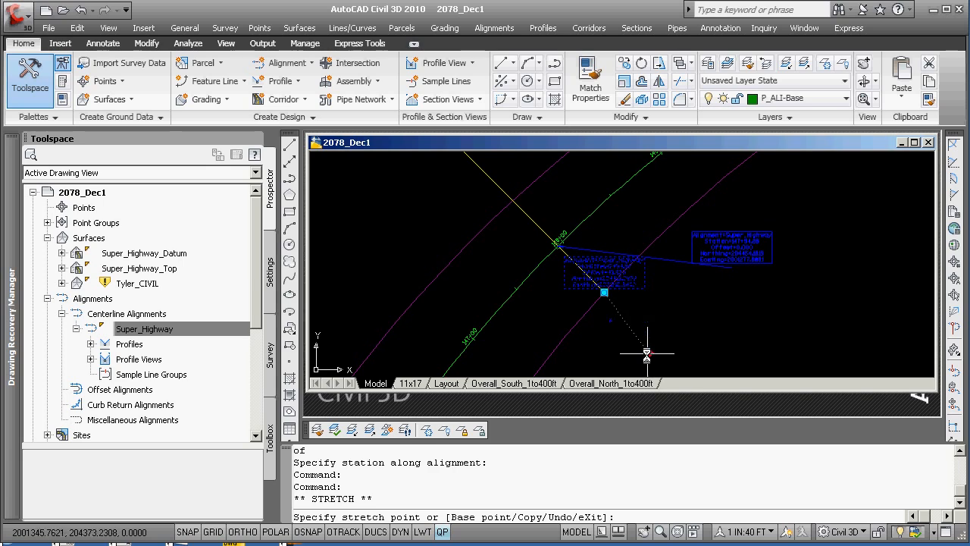
pyautogui.press('Escape')
pyautogui.press('Escape')
pyautogui.scroll(5, 616, 267)
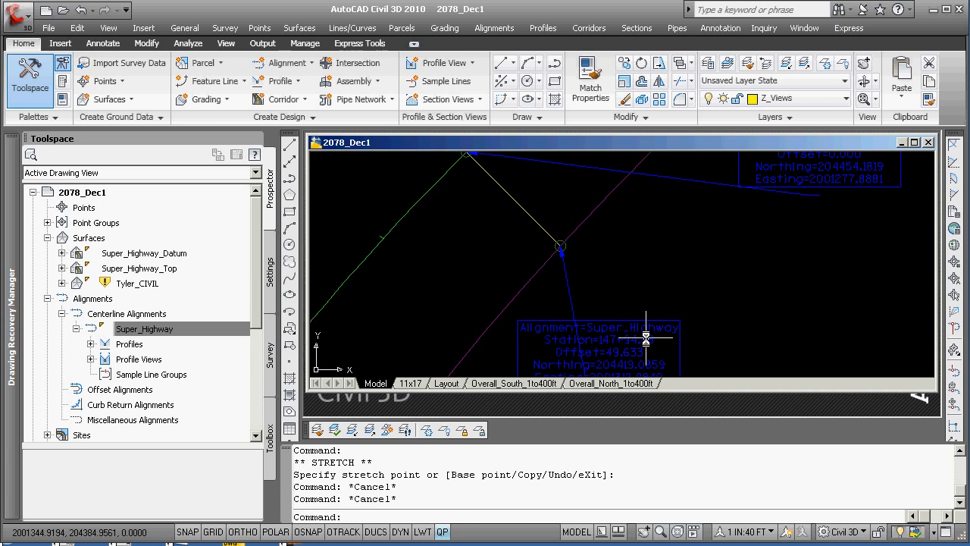
pyautogui.scroll(4, 616, 267)
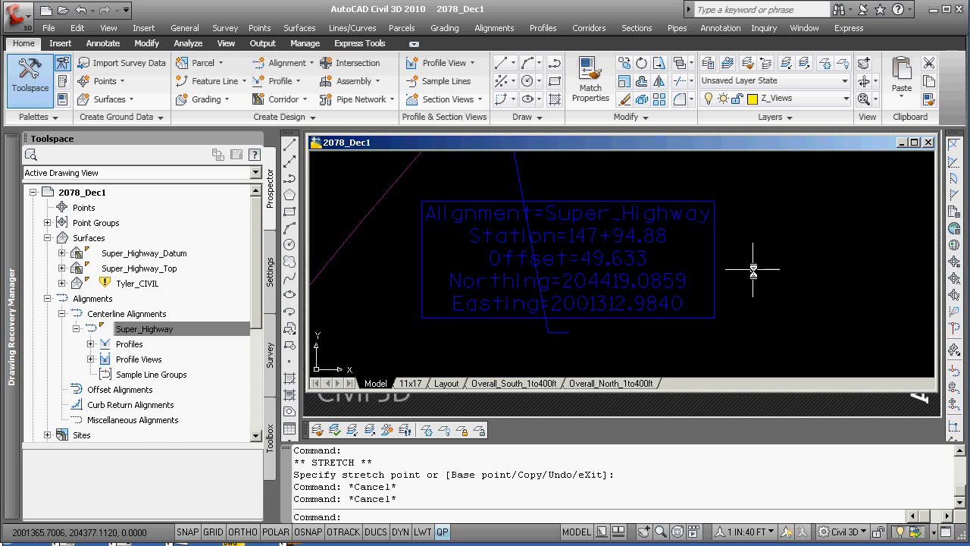
pyautogui.moveTo(754, 271)
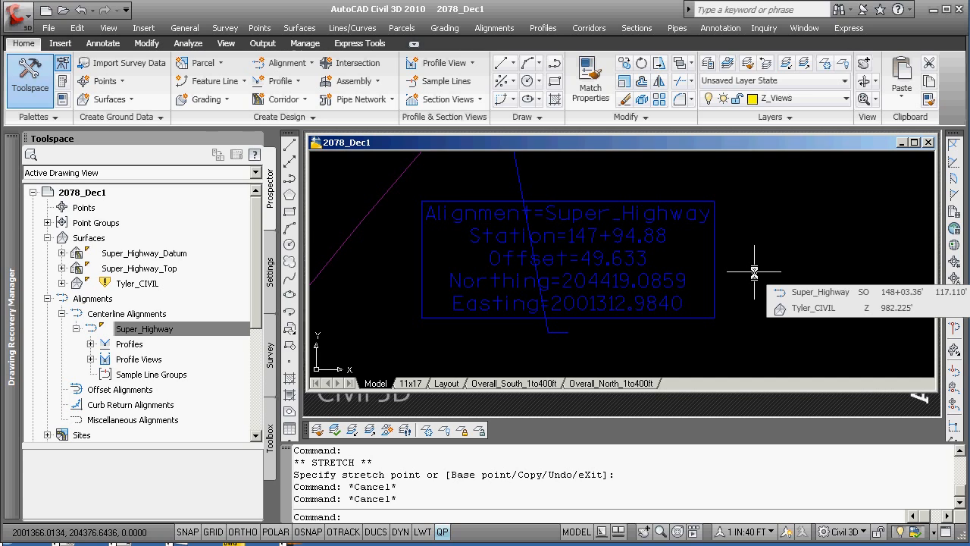
# Step: Draw a circle of radius 45 centred on the diagonal line near its upper end, using the Nearest snap
pyautogui.scroll(-4, 587, 268)
pyautogui.moveTo(536, 219)
pyautogui.mouseDown(button='middle')
pyautogui.moveTo(549, 243)
pyautogui.moveTo(663, 285)
pyautogui.mouseUp(button='middle')
pyautogui.scroll(-6, 565, 252)
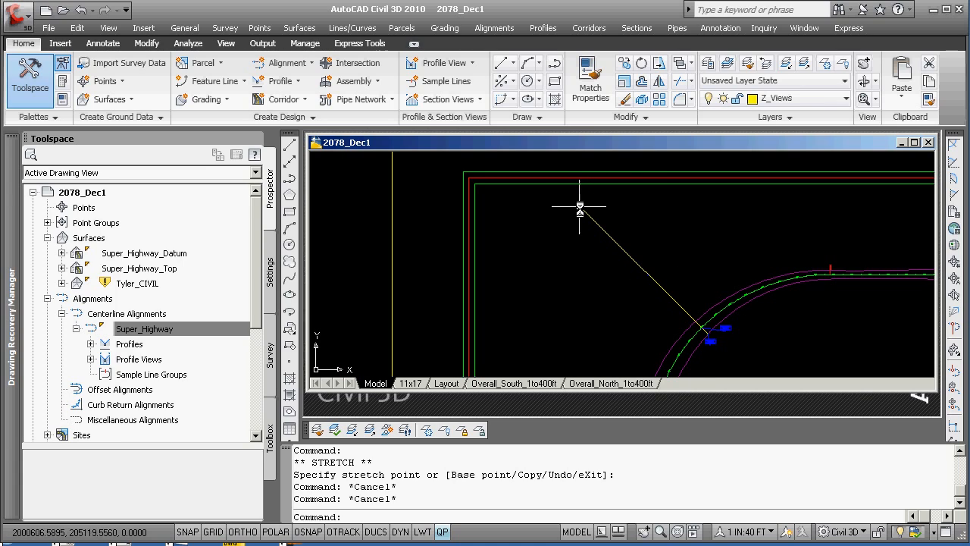
pyautogui.scroll(3, 608, 227)
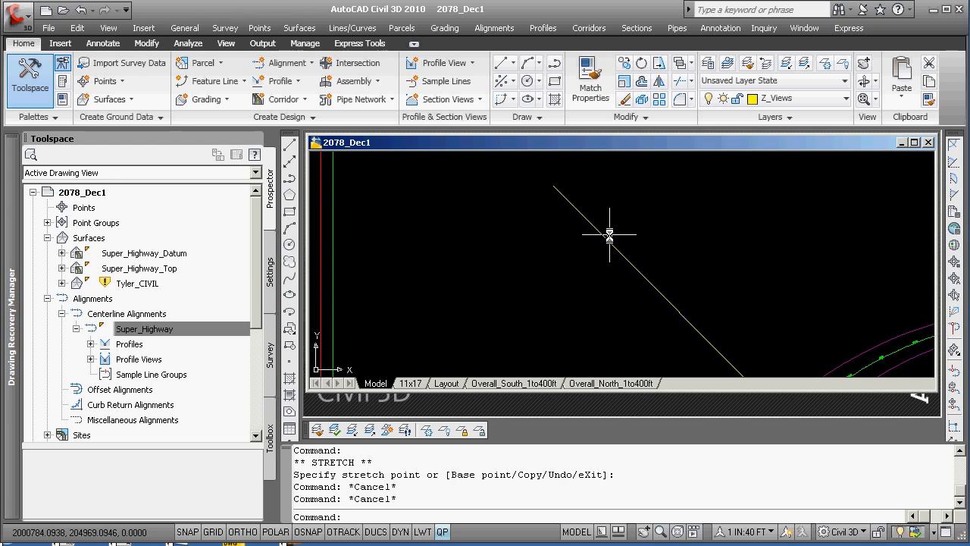
pyautogui.write('circle')
pyautogui.press('Return')
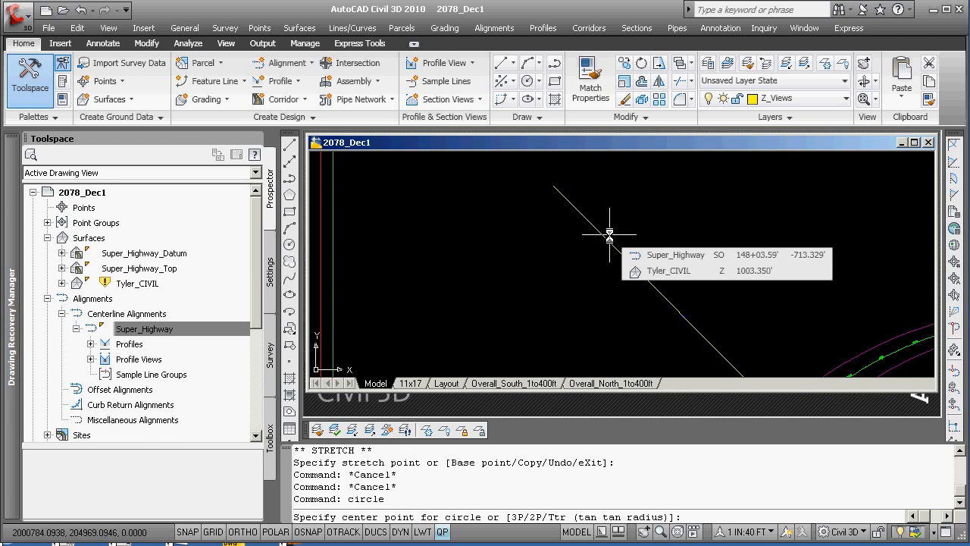
pyautogui.press('Return')
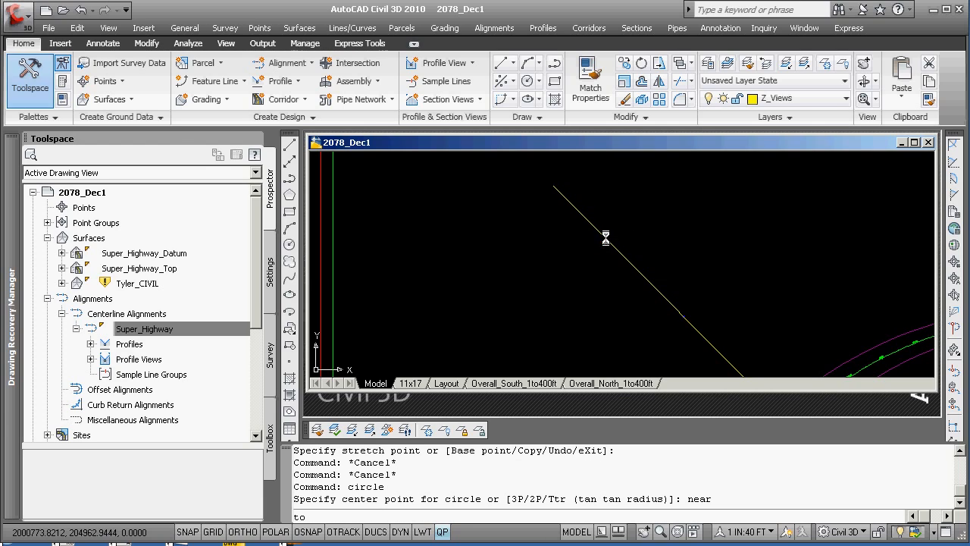
pyautogui.click(605, 238)
pyautogui.write('45')
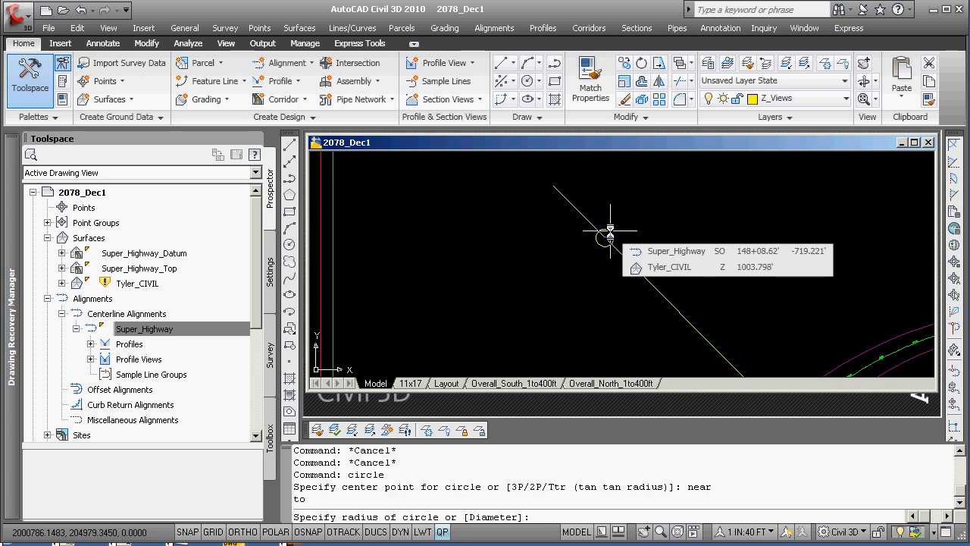
pyautogui.press('Return')
# Step: Offset the diagonal line by 12 to both sides and finish the Offset command
pyautogui.write('o')
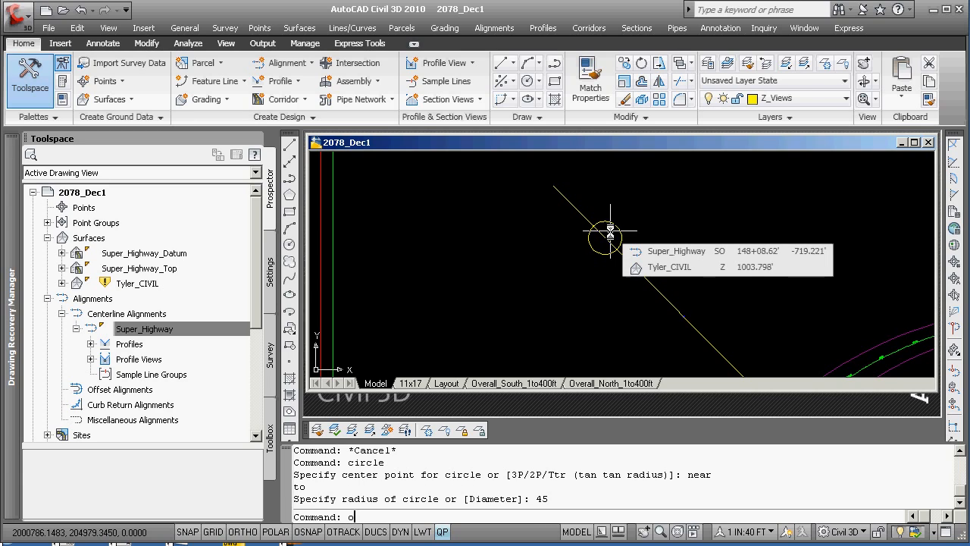
pyautogui.write('ffset')
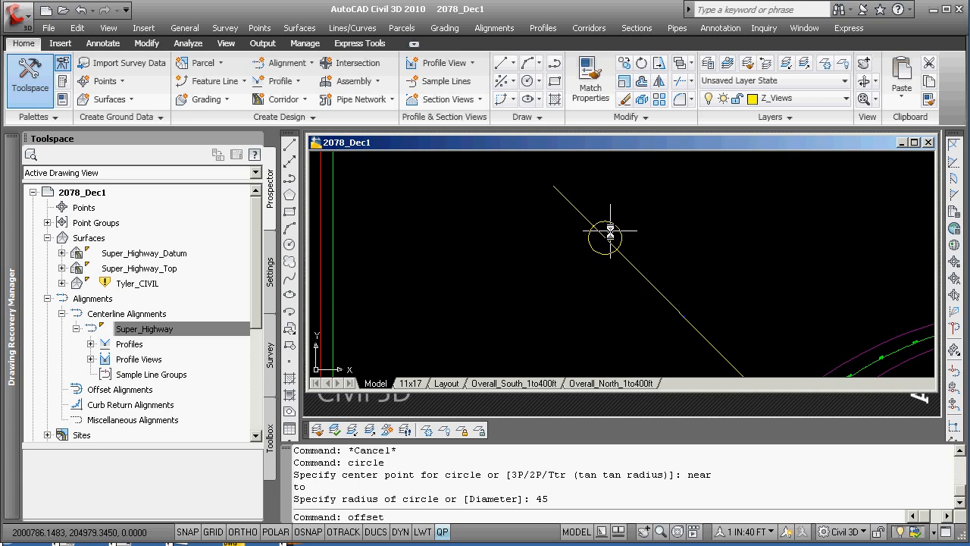
pyautogui.press('Return')
pyautogui.write('1')
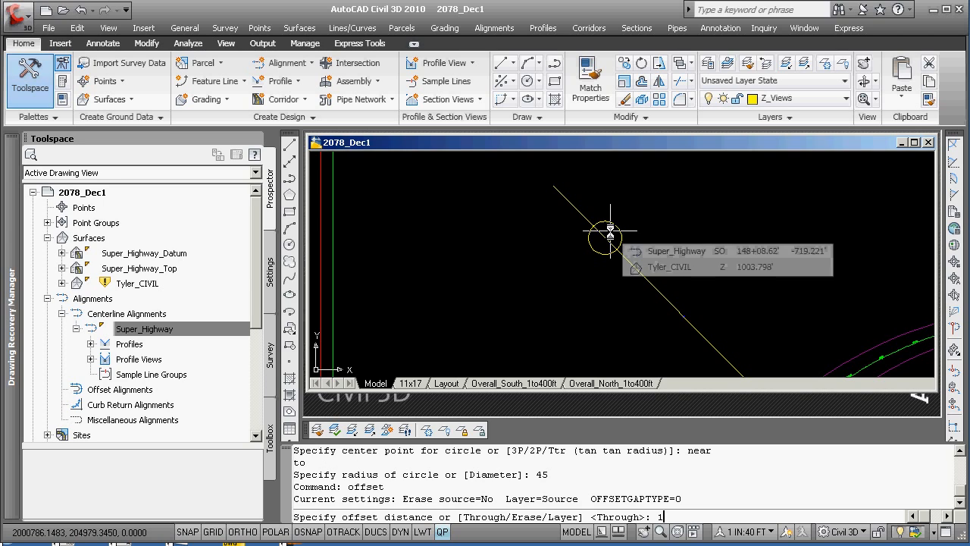
pyautogui.write('2')
pyautogui.press('Return')
pyautogui.click(636, 265)
pyautogui.click(636, 272)
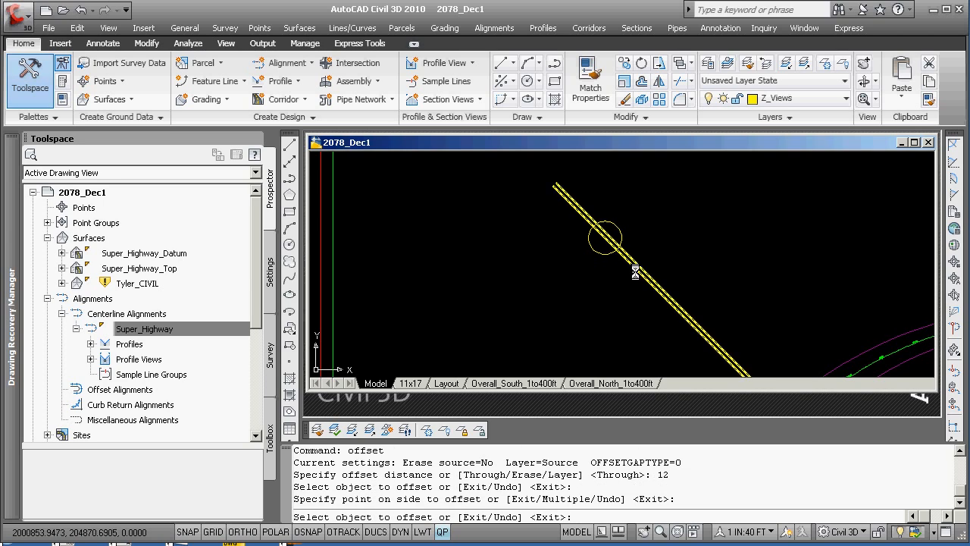
pyautogui.click(635, 272)
pyautogui.click(632, 276)
pyautogui.press('Return')
# Step: Try to break the circle on its lower-right side between two picked points, and undo that break
pyautogui.write('bre')
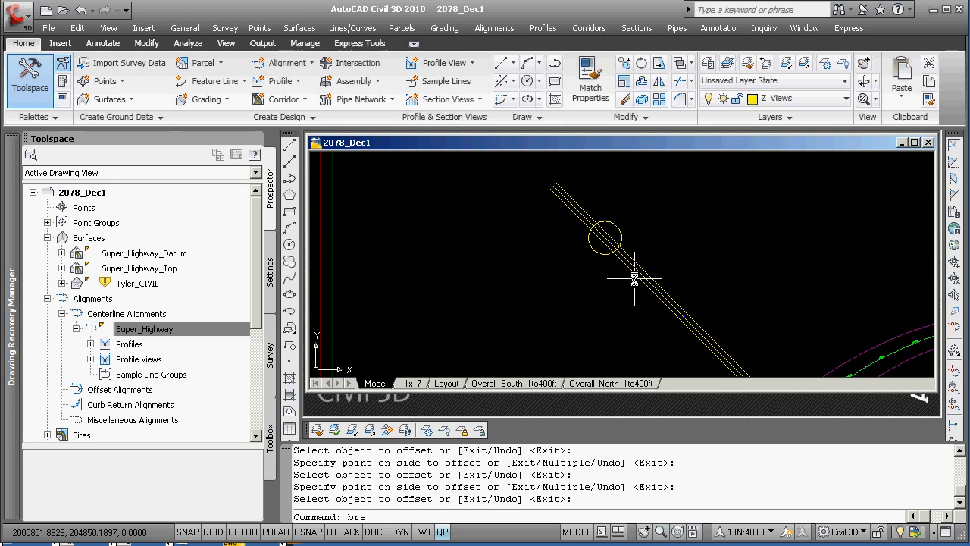
pyautogui.write('ak')
pyautogui.press('Return')
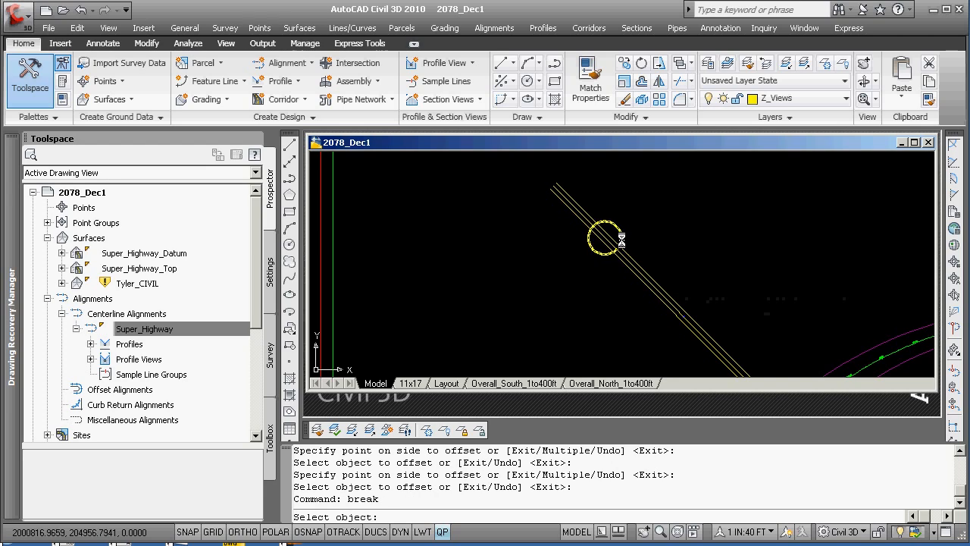
pyautogui.click(618, 247)
pyautogui.click(614, 252)
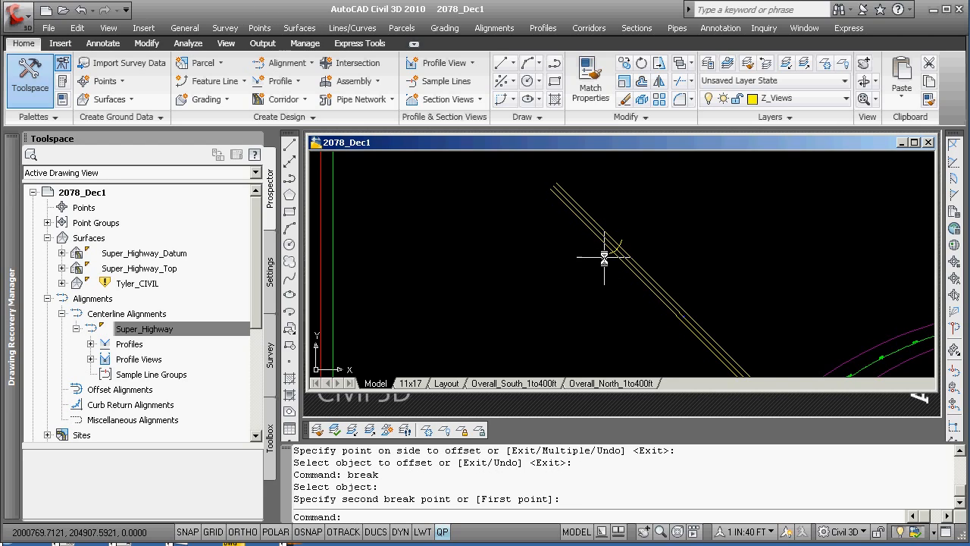
pyautogui.write('u')
pyautogui.press('Return')
# Step: Break the circle open on its lower-right side, removing the portion that crosses the three parallel lines
pyautogui.write('break')
pyautogui.press('Return')
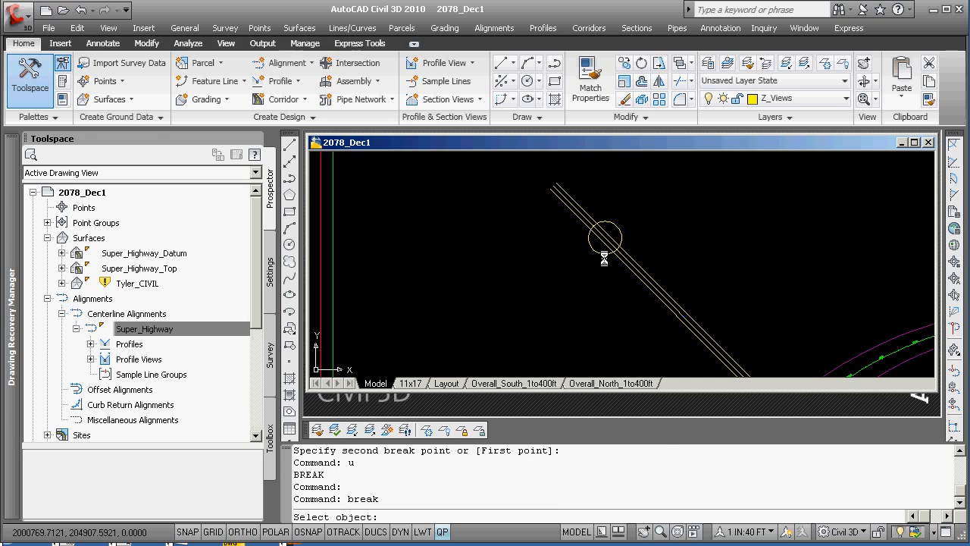
pyautogui.click(619, 241)
pyautogui.click(626, 240)
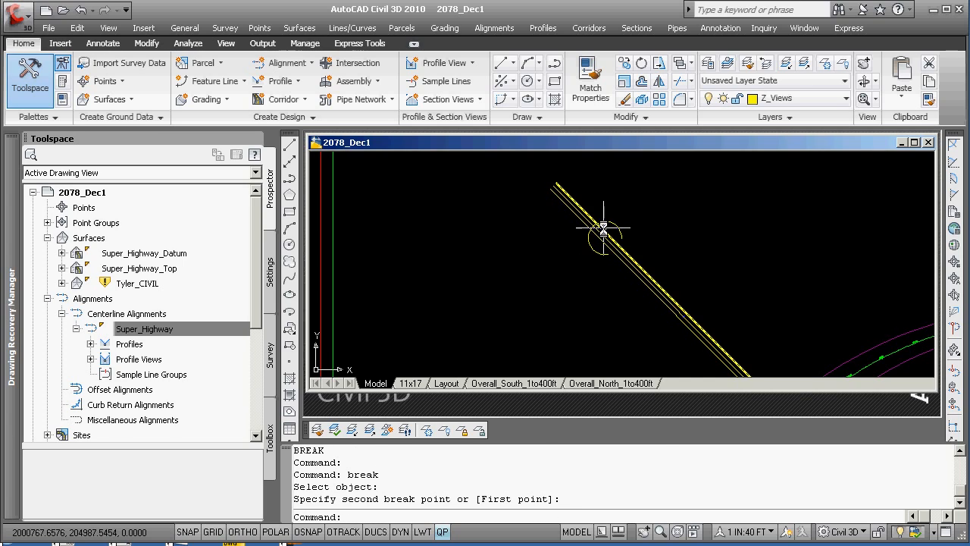
pyautogui.scroll(4, 593, 217)
pyautogui.write('trim')
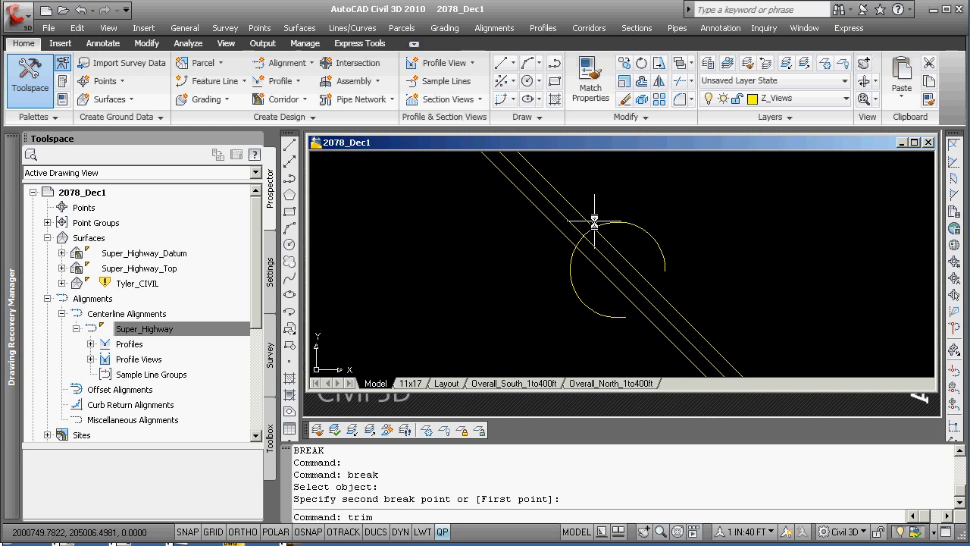
pyautogui.press('Return')
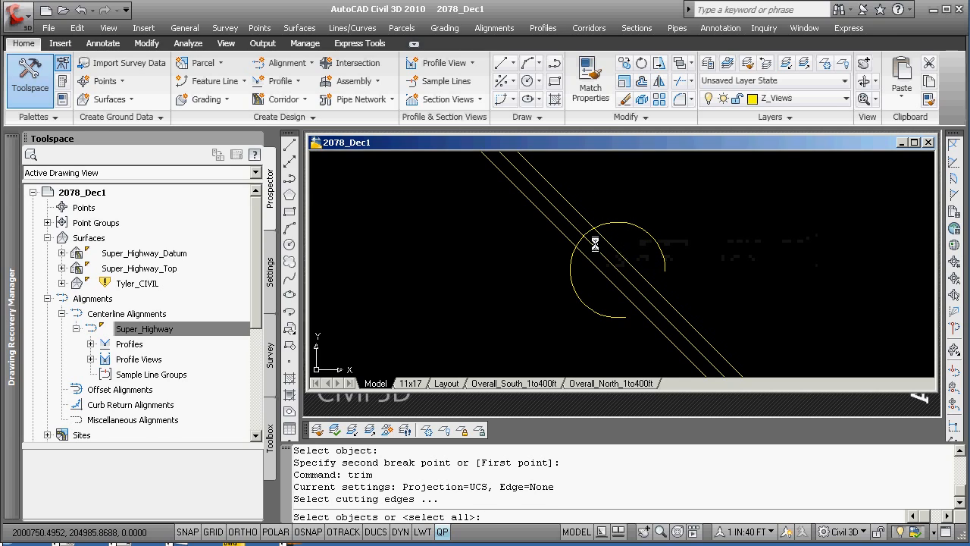
pyautogui.press('Escape')
# Step: Break the open circle into two arcs with a small gap at its upper-left side, near the middle diagonal line
pyautogui.write('break')
pyautogui.press('Return')
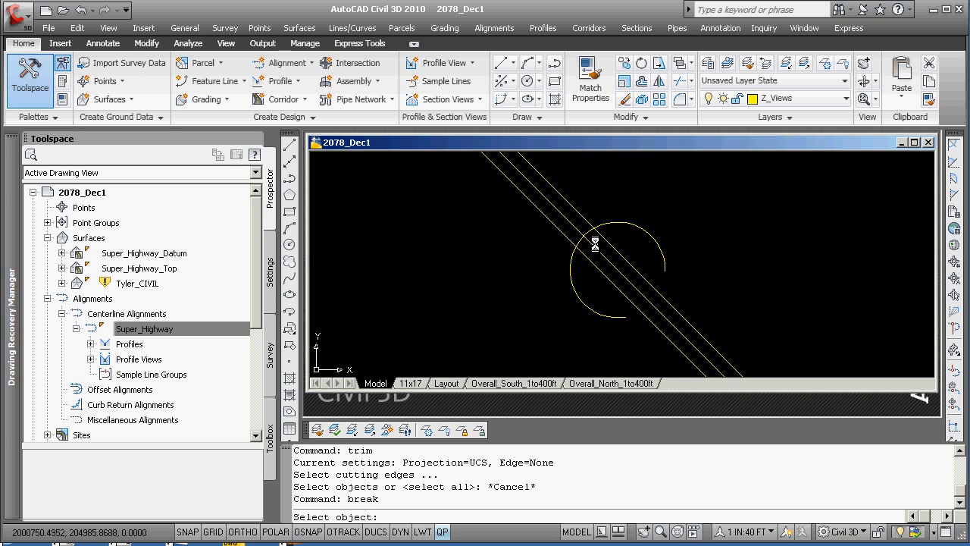
pyautogui.click(587, 231)
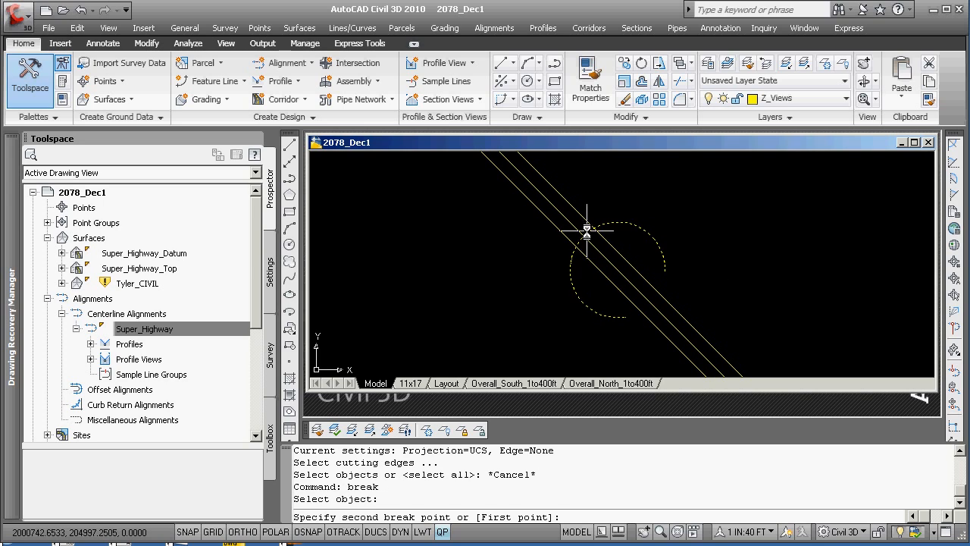
pyautogui.click(582, 231)
# Step: Extend the two arc ends at the upper-left gap to the middle diagonal line, using all objects as boundaries
pyautogui.write('ex')
pyautogui.press('Return')
pyautogui.press('Return')
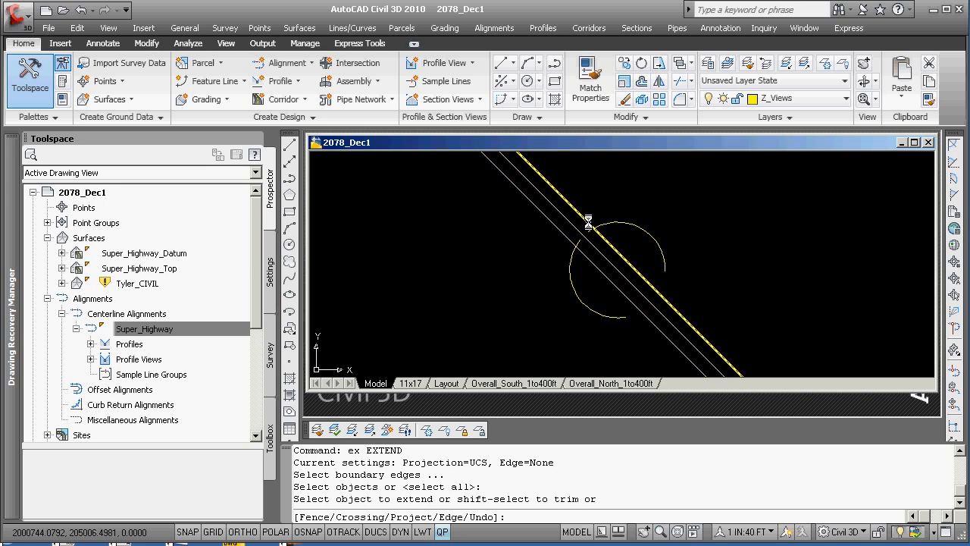
pyautogui.click(582, 235)
pyautogui.click(579, 243)
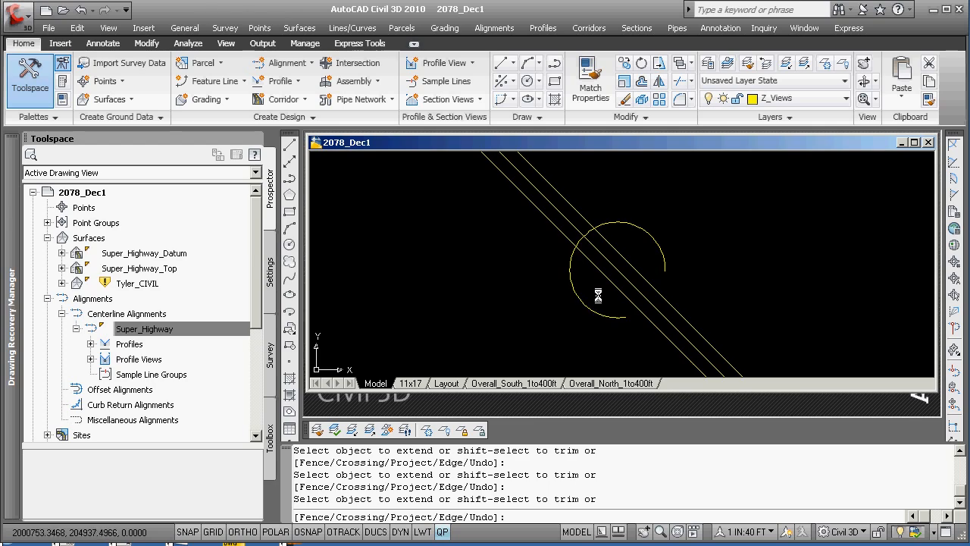
pyautogui.press('Return')
# Step: Fillet each outer offset line to the nearby open end of its arc with a radius of 30
pyautogui.write('fil')
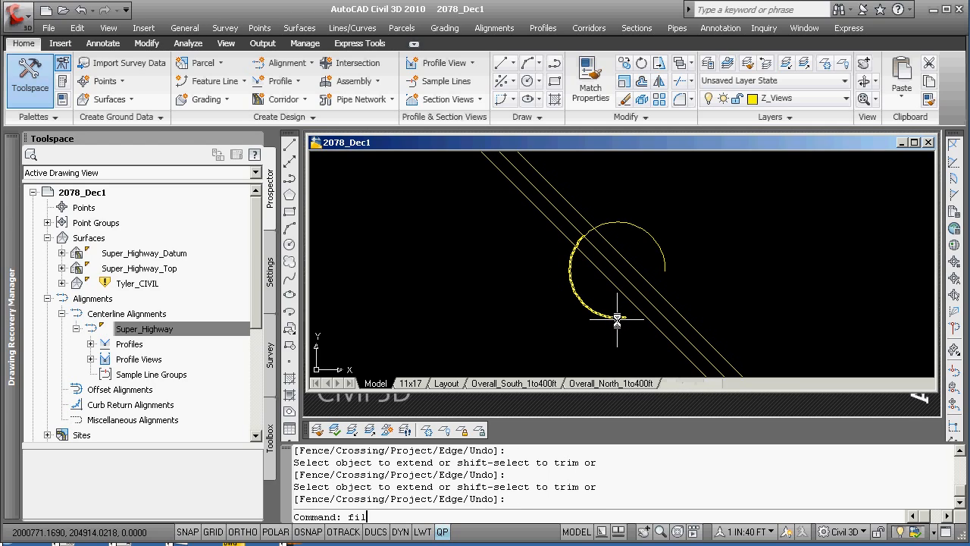
pyautogui.write('let')
pyautogui.press('Return')
pyautogui.write('r')
pyautogui.press('Return')
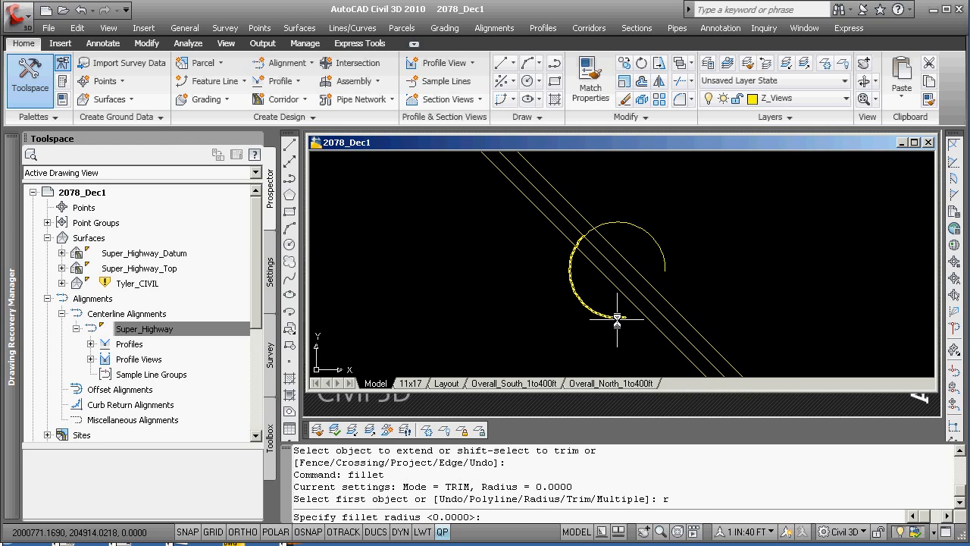
pyautogui.write('30')
pyautogui.press('Return')
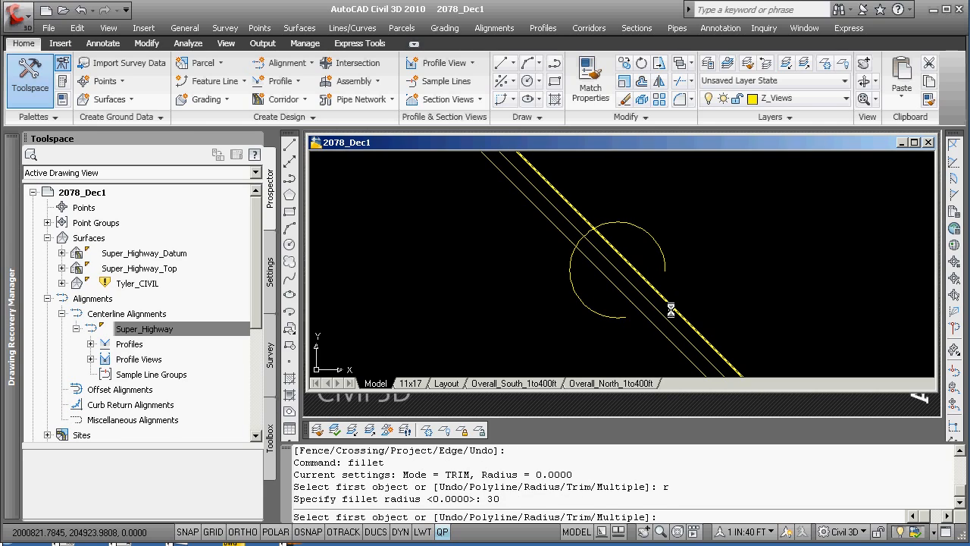
pyautogui.click(671, 310)
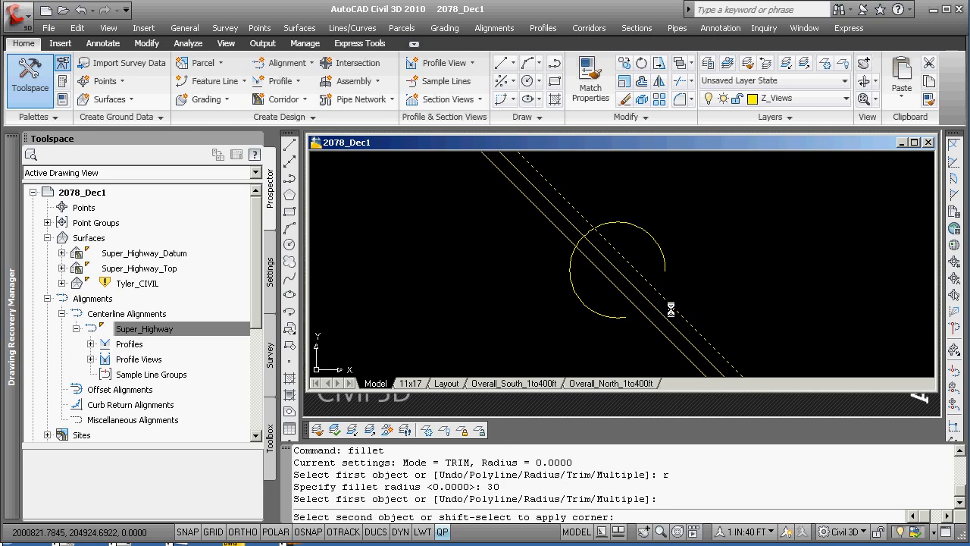
pyautogui.click(663, 269)
pyautogui.press('Return')
pyautogui.click(622, 316)
pyautogui.click(648, 321)
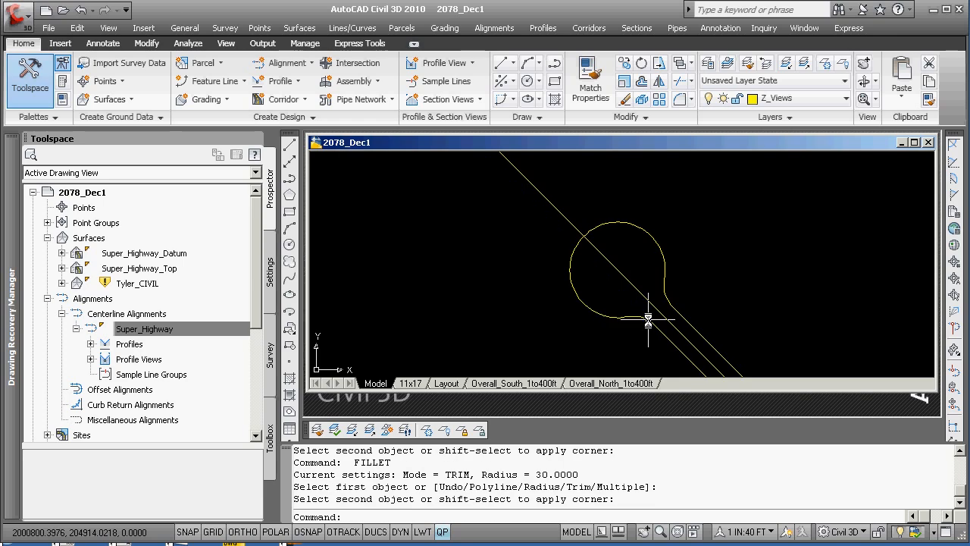
# Step: Draw a line across the road between the lower ends of the two fillets, using the Endpoint snap
pyautogui.scroll(-3, 648, 334)
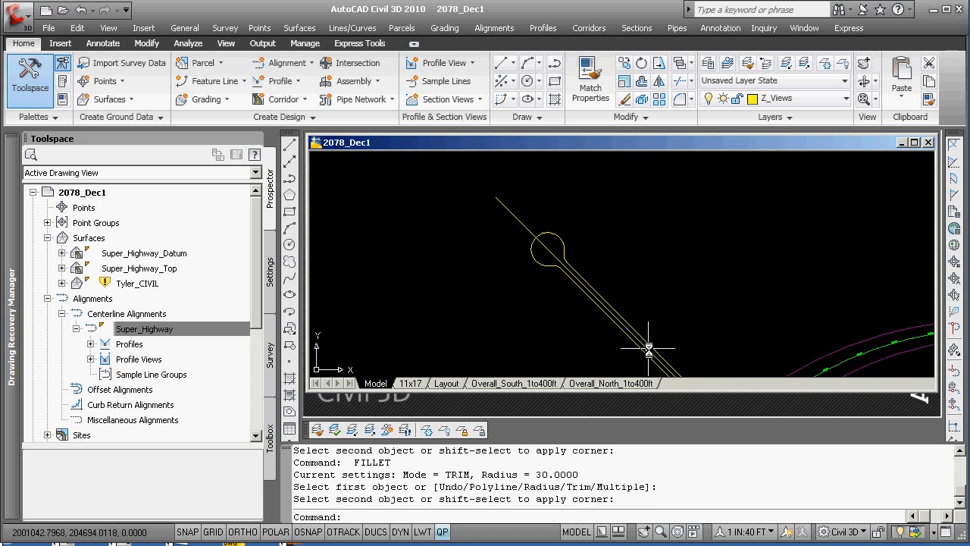
pyautogui.scroll(4, 540, 299)
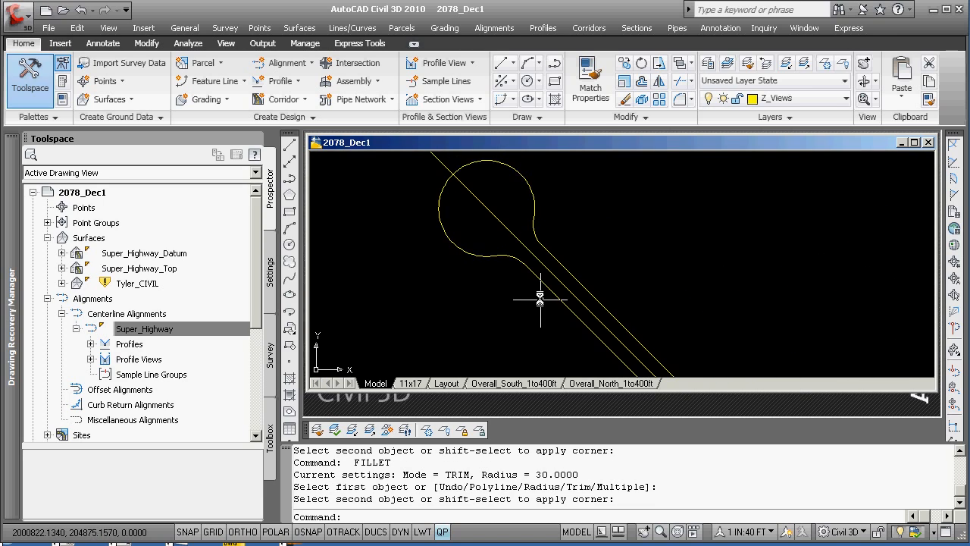
pyautogui.write('line')
pyautogui.press('Return')
pyautogui.write('en')
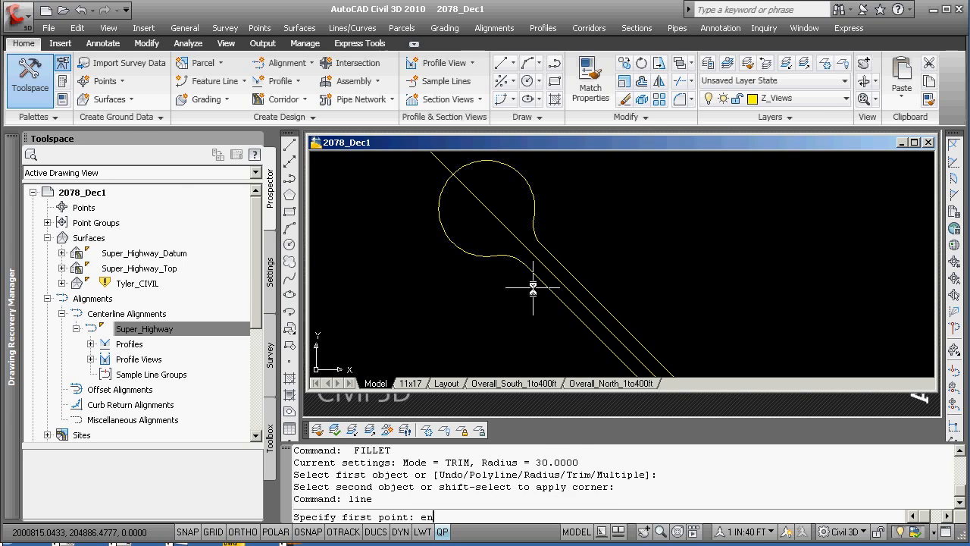
pyautogui.write('d')
pyautogui.press('Return')
pyautogui.click(530, 272)
pyautogui.keyDown('shift'); pyautogui.rightClick(536, 261); pyautogui.keyUp('shift')
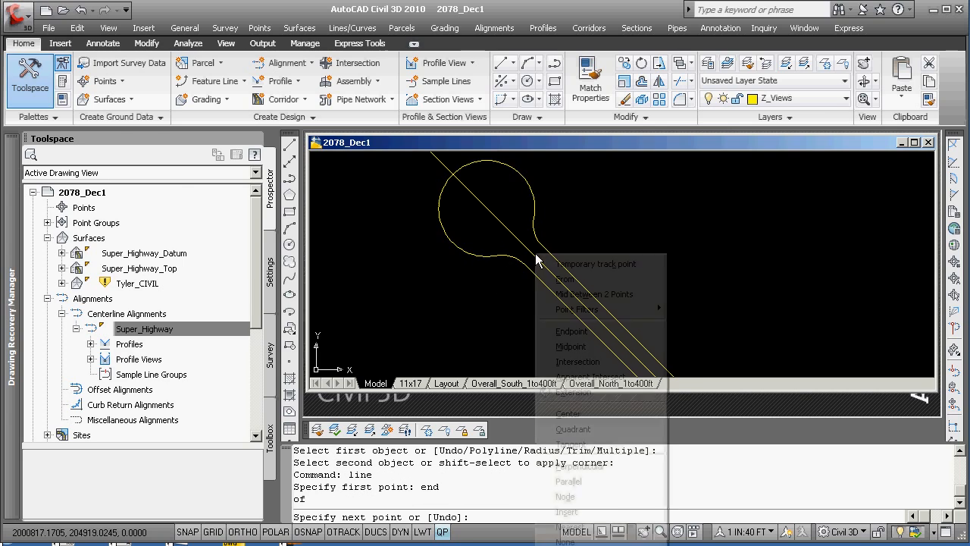
pyautogui.click(602, 329)
pyautogui.click(544, 244)
pyautogui.press('Return')
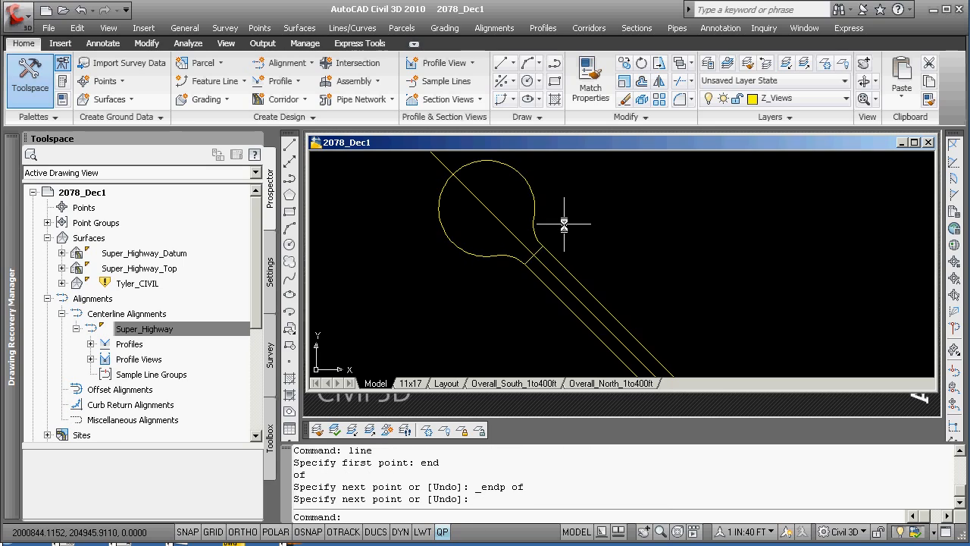
# Step: Erase the two outer offset lines that run from the fillets, keeping the middle diagonal line
pyautogui.scroll(3, 542, 253)
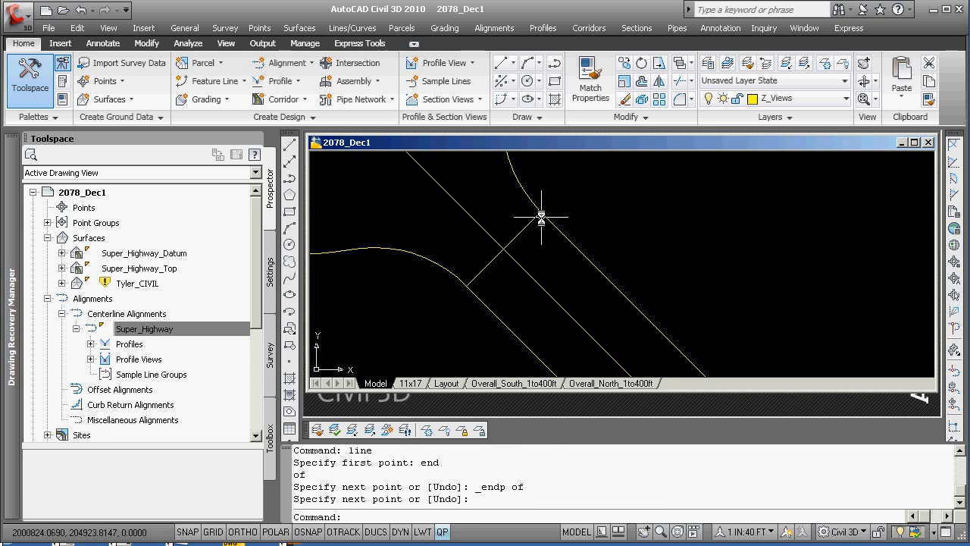
pyautogui.write('e')
pyautogui.press('Return')
pyautogui.click(570, 241)
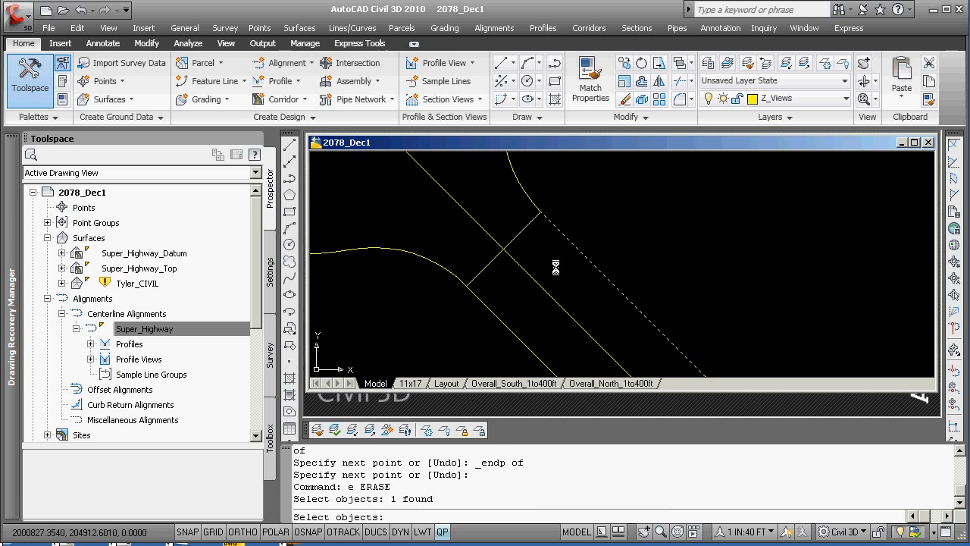
pyautogui.click(507, 321)
pyautogui.press('Return')
# Step: Erase the short line crossing between the two fillet ends
pyautogui.write('e')
pyautogui.press('Return')
pyautogui.click(523, 231)
pyautogui.press('Return')
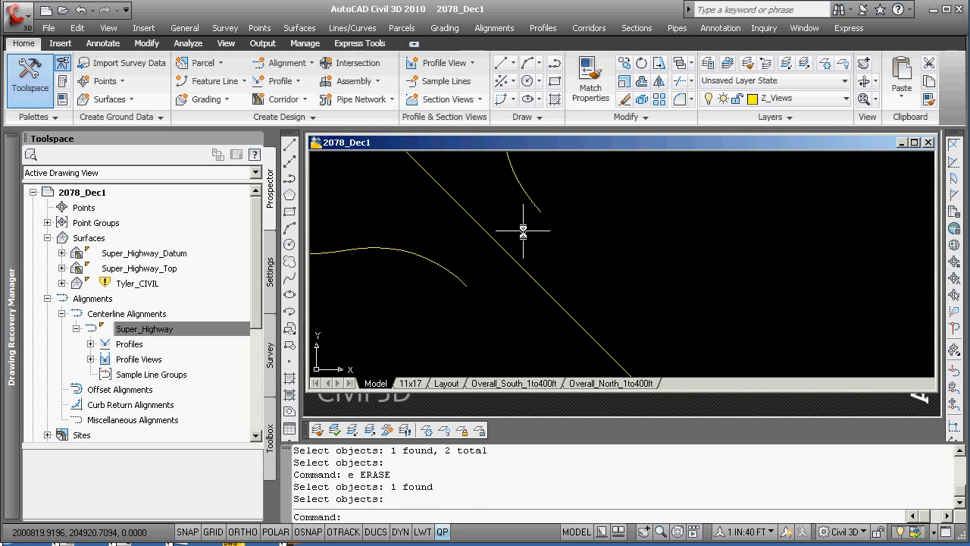
pyautogui.scroll(-2, 525, 229)
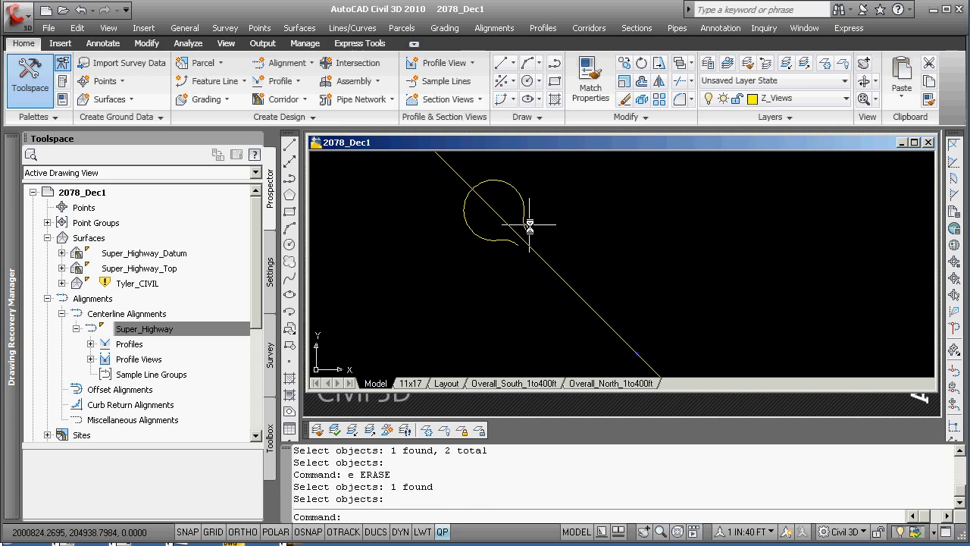
pyautogui.scroll(-2, 554, 263)
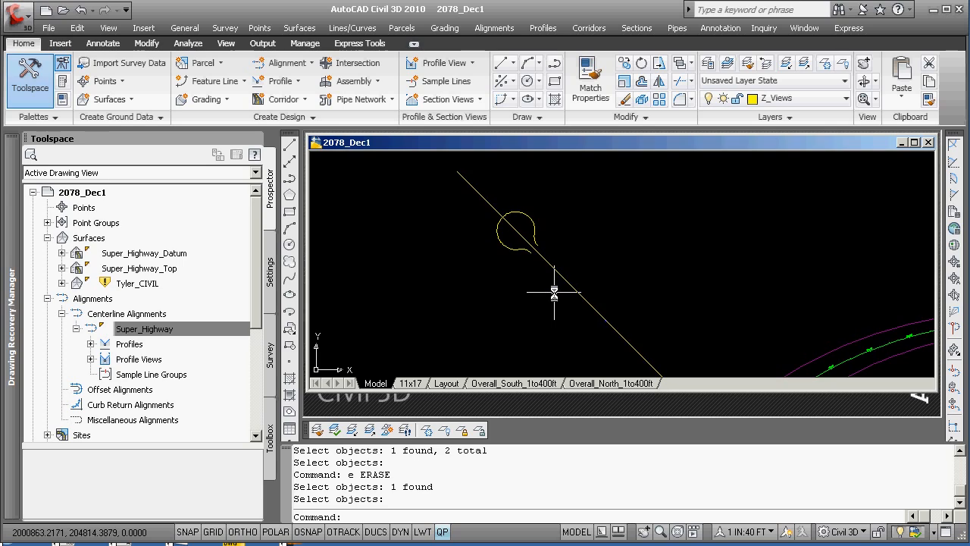
pyautogui.scroll(-3, 554, 293)
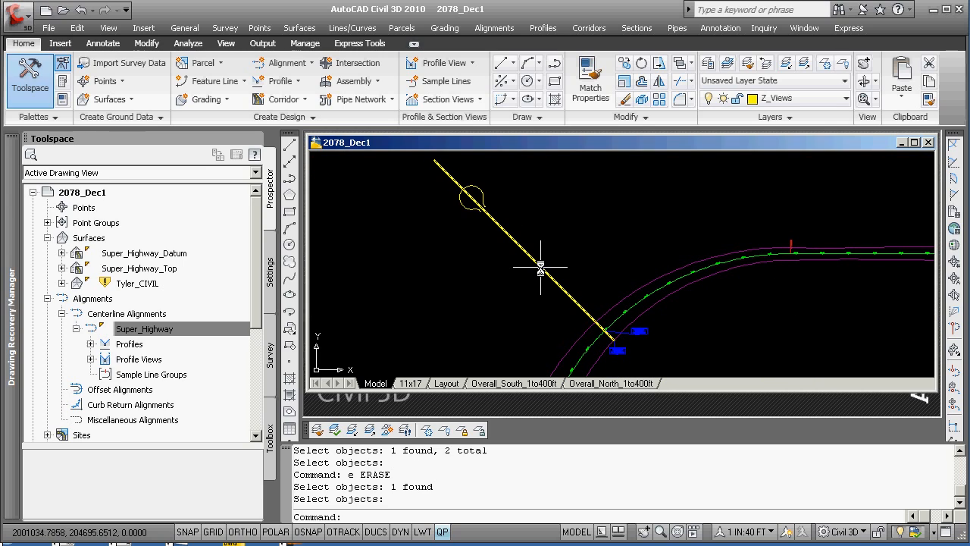
pyautogui.moveTo(482, 259); pyautogui.dragTo(508, 312, button='middle')
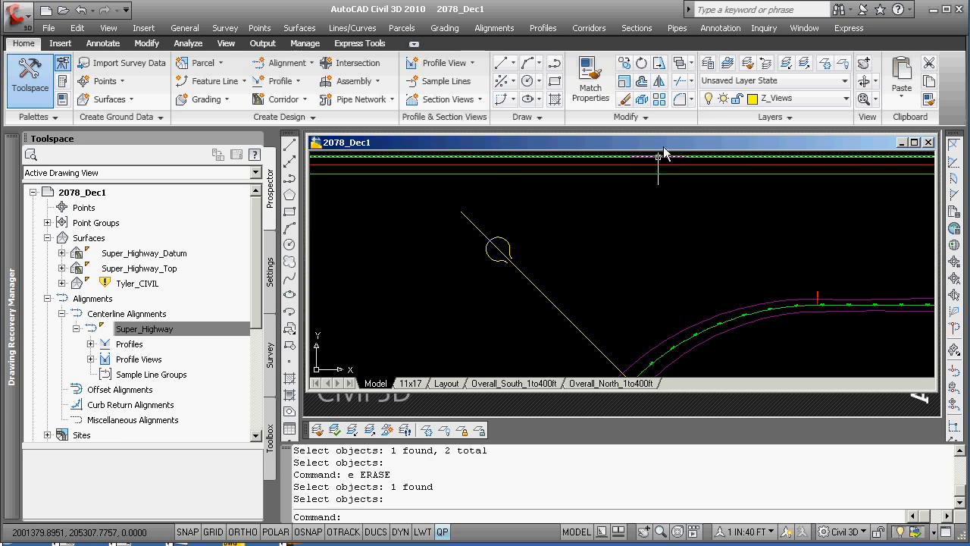
pyautogui.click(720, 28)
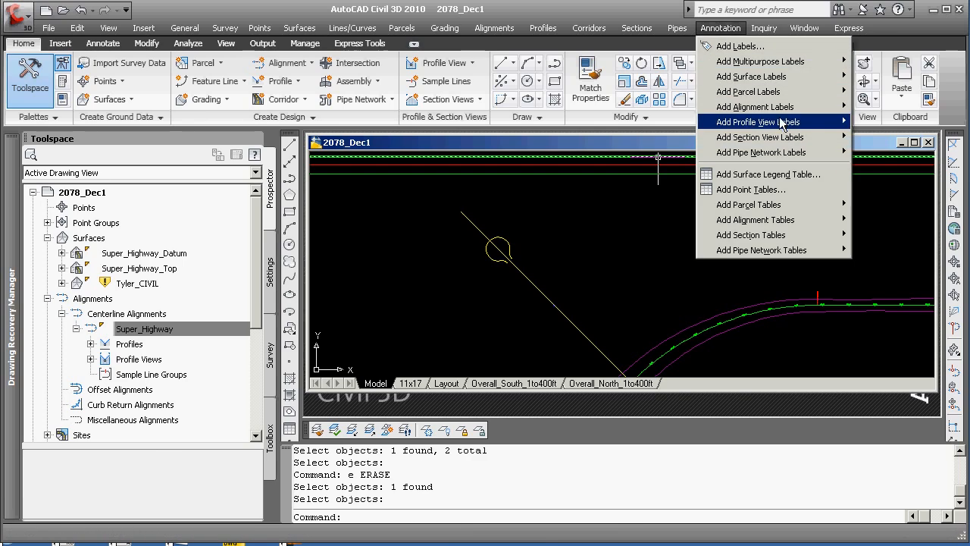
pyautogui.moveTo(780, 112)
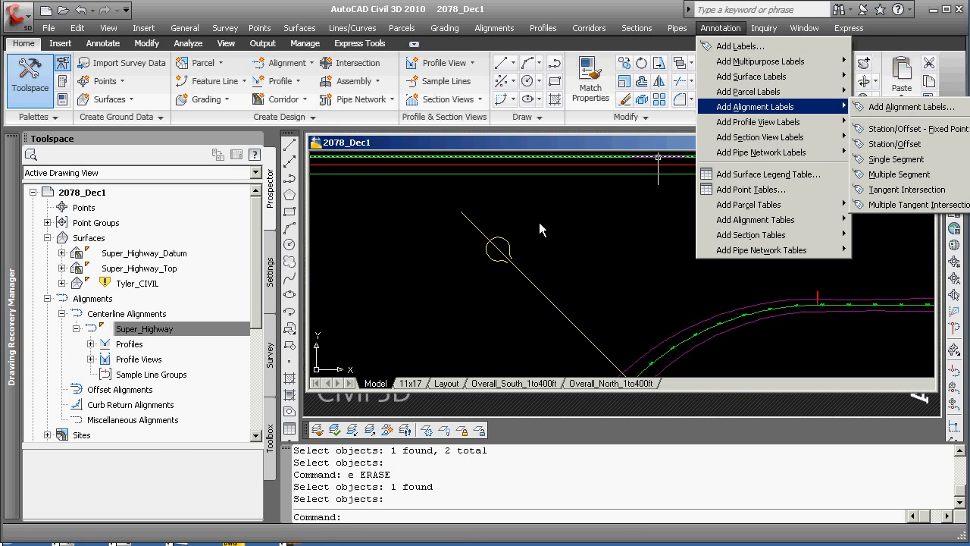
pyautogui.click(585, 227)
pyautogui.press('Escape')
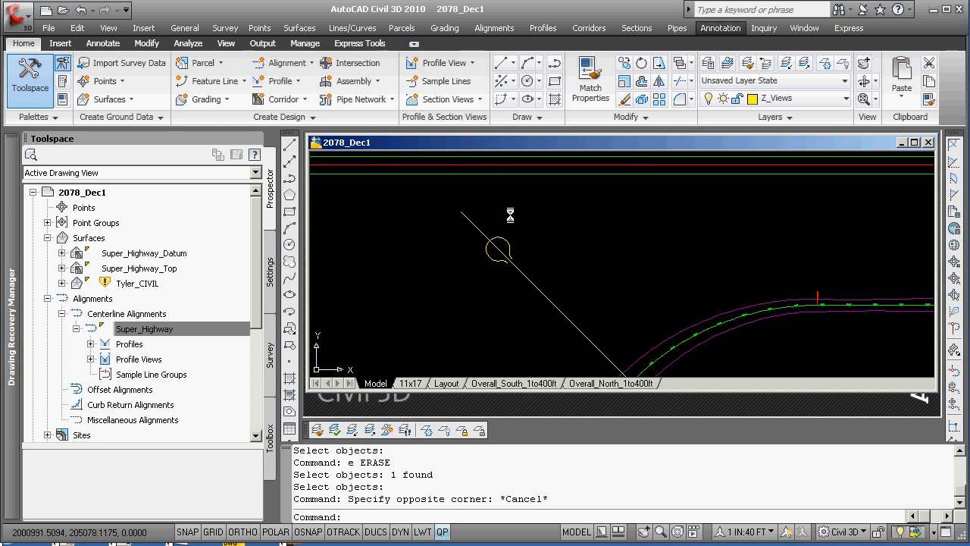
# Step: Draw a circle centred on the diagonal line's far endpoint, with a radius of about 33
pyautogui.click(560, 248)
pyautogui.press('Escape')
pyautogui.write('cir')
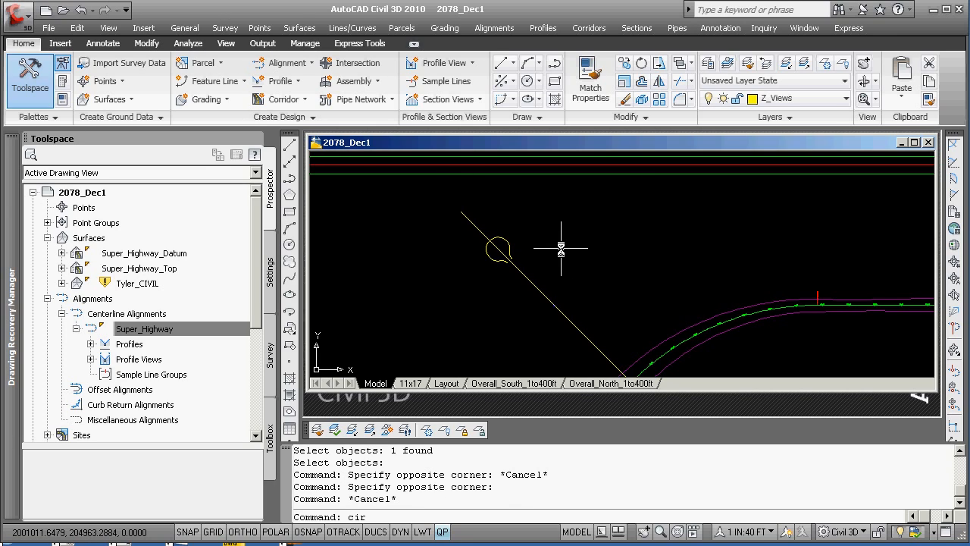
pyautogui.write('cle')
pyautogui.press('Return')
pyautogui.write('end')
pyautogui.press('Return')
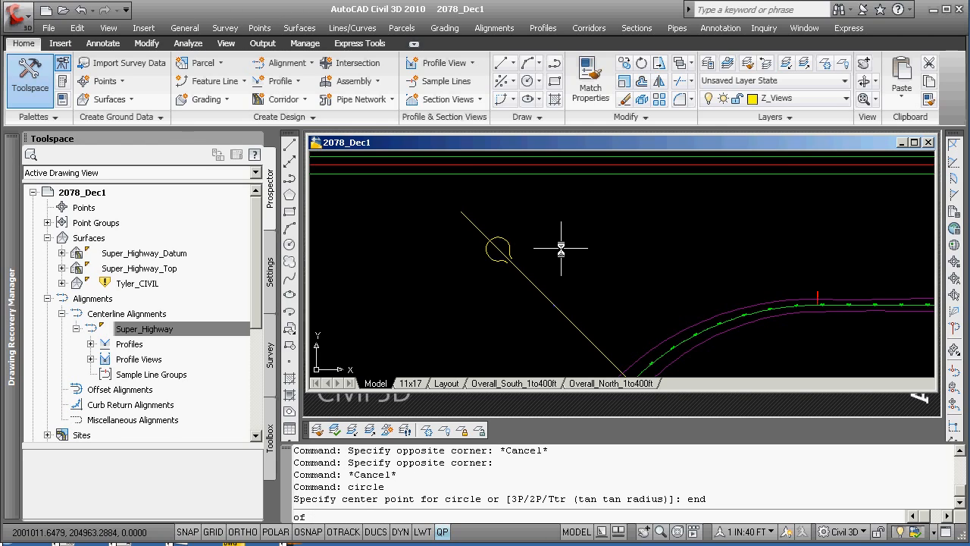
pyautogui.click(461, 212)
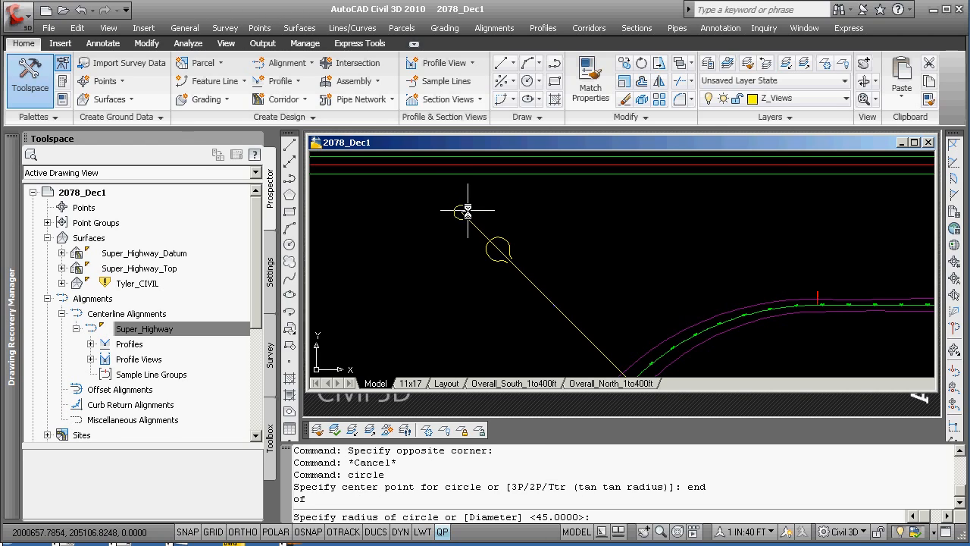
pyautogui.click(470, 212)
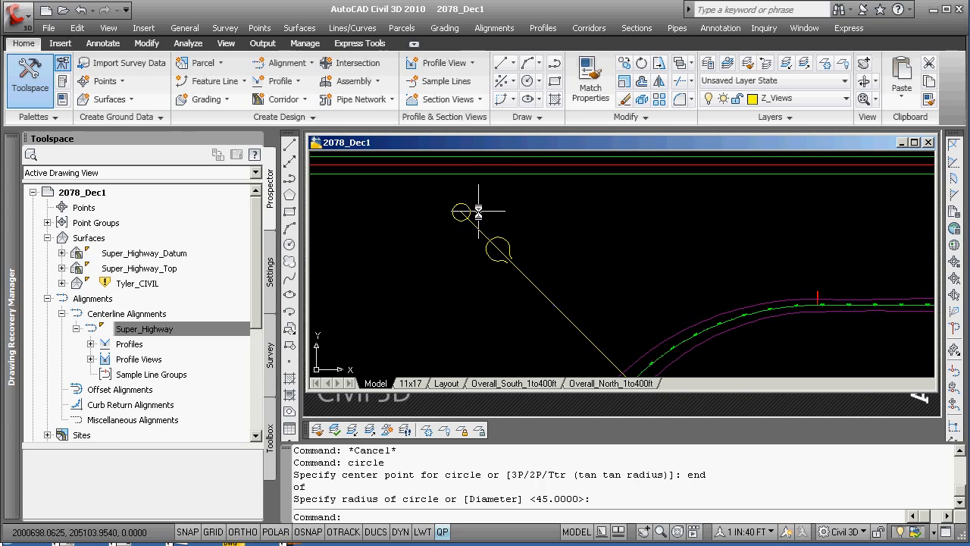
# Step: Erase the circle just drawn at the diagonal line's far end
pyautogui.write('e')
pyautogui.press('Return')
pyautogui.click(463, 204)
pyautogui.press('Return')
# Step: Draw a small circle with a radius of about 16 on the diagonal line's far end, using the Endpoint snap
pyautogui.write('circ')
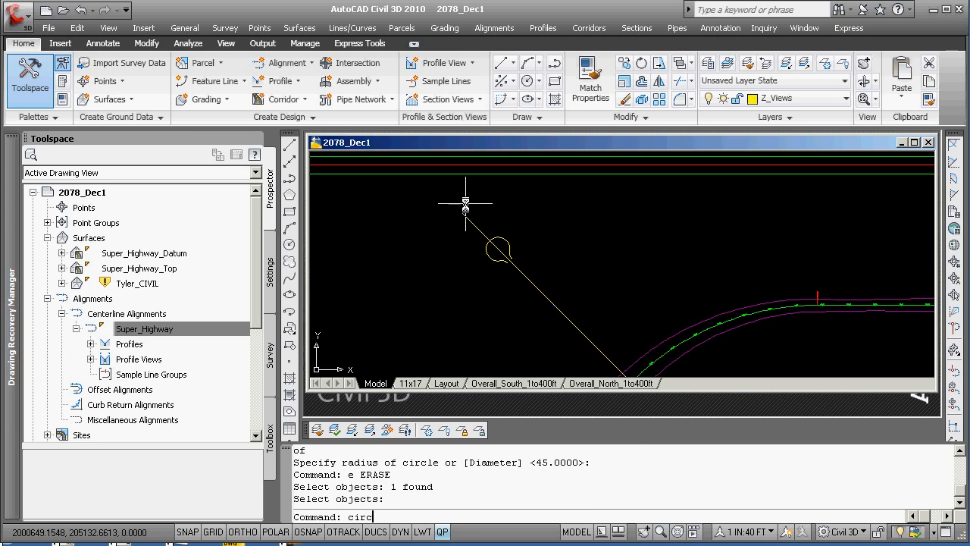
pyautogui.press('Return')
pyautogui.keyDown('shift'); pyautogui.rightClick(566, 228); pyautogui.keyUp('shift')
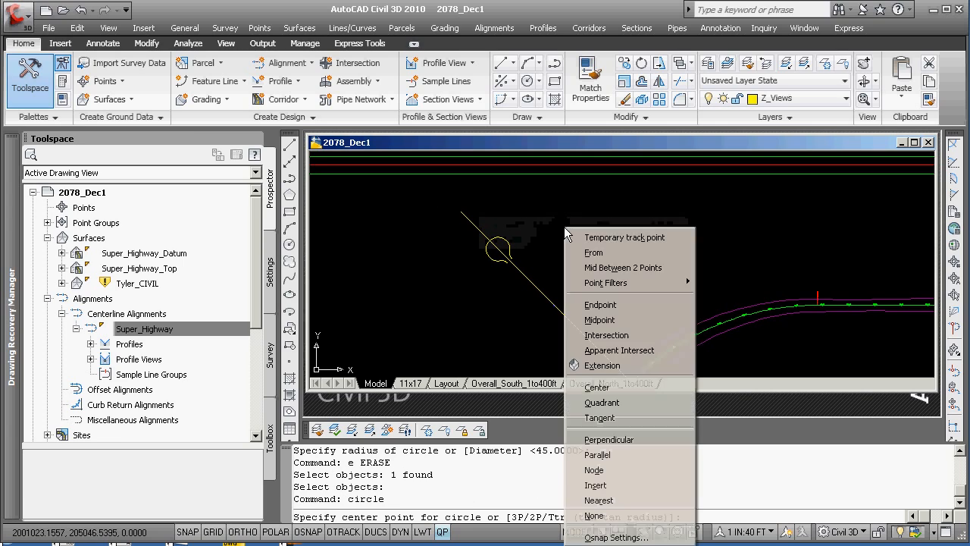
pyautogui.click(617, 304)
pyautogui.click(462, 213)
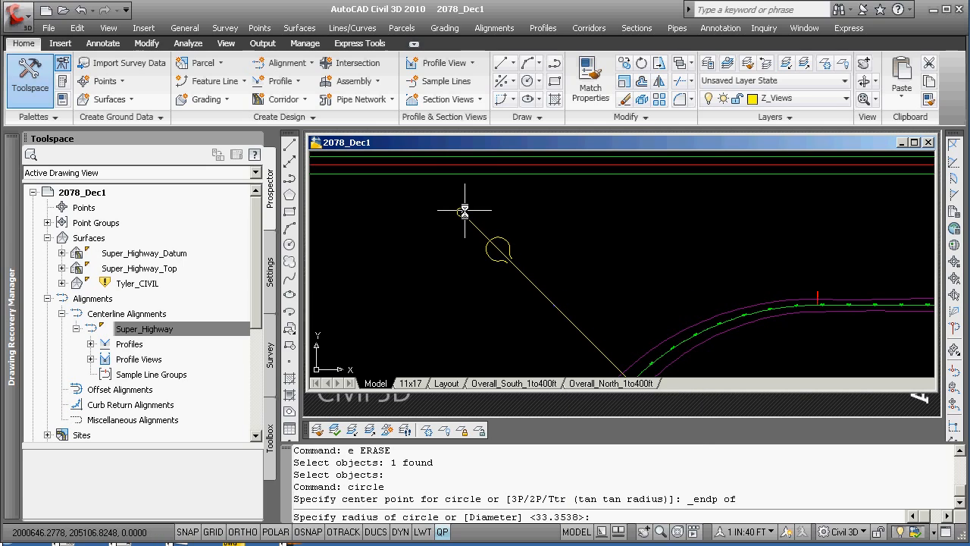
pyautogui.press('Return')
pyautogui.write('e')
pyautogui.press('Escape')
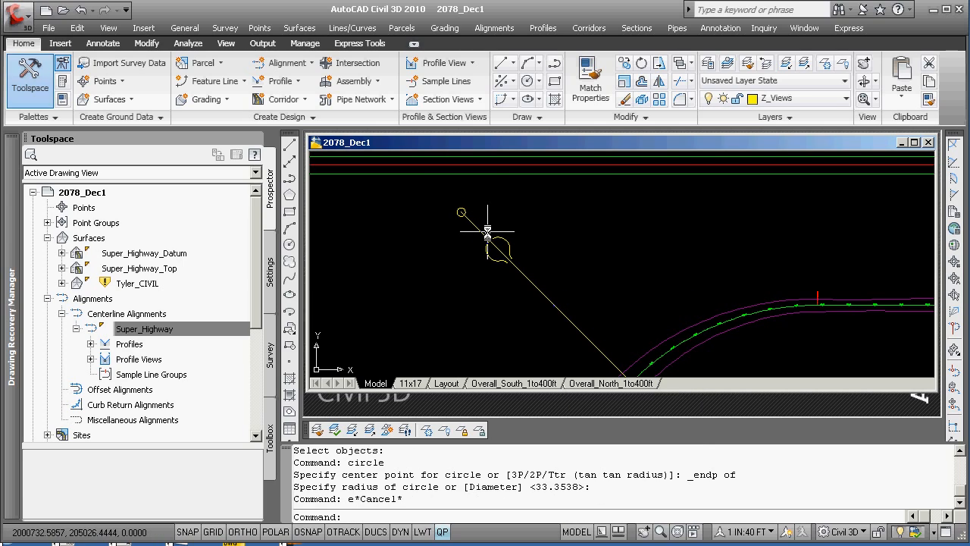
pyautogui.write('e')
pyautogui.press('Return')
pyautogui.press('Escape')
# Step: Draw a small circle centred on the diagonal line's other endpoint, where it meets the highway's outer offset line, using the Endpoint snap
pyautogui.scroll(5, 511, 249)
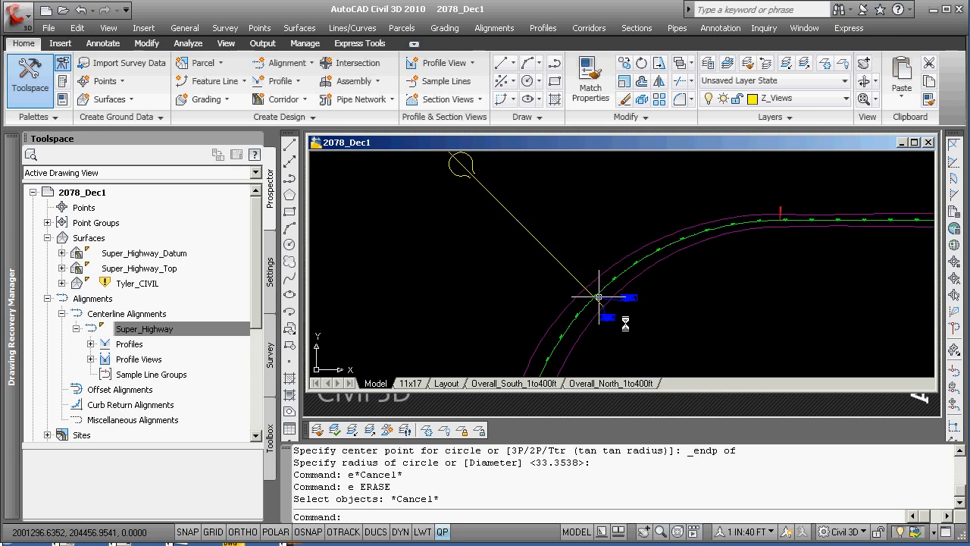
pyautogui.scroll(5, 568, 296)
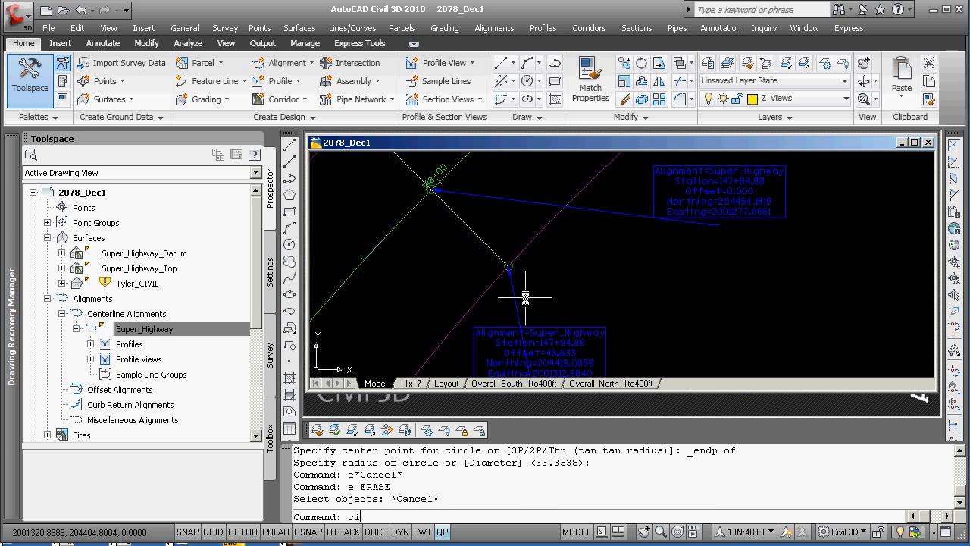
pyautogui.write('circle')
pyautogui.press('Return')
pyautogui.write('end')
pyautogui.press('Return')
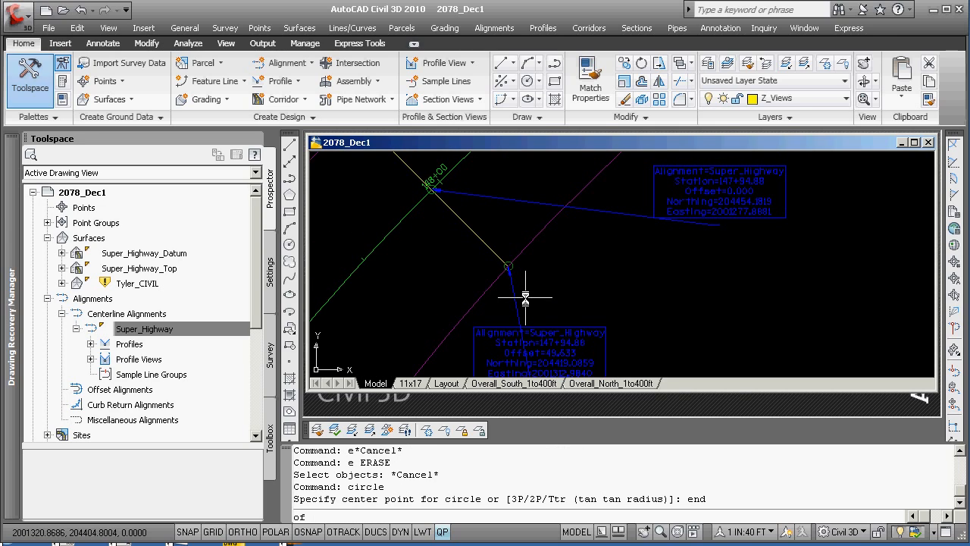
pyautogui.click(499, 246)
pyautogui.click(502, 256)
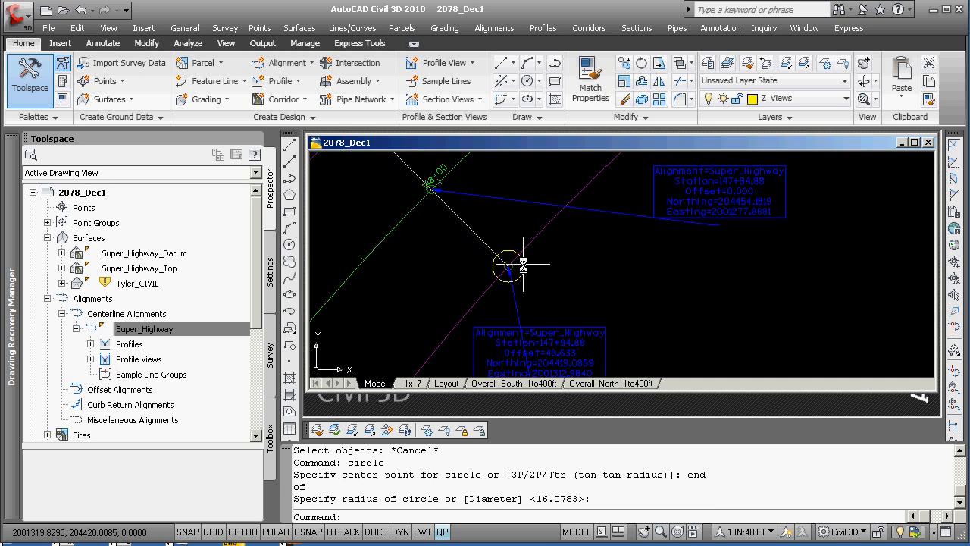
# Step: Erase the diagonal line running between the two small circles
pyautogui.scroll(-3, 495, 227)
pyautogui.scroll(-4, 495, 228)
pyautogui.write('e')
pyautogui.press('Return')
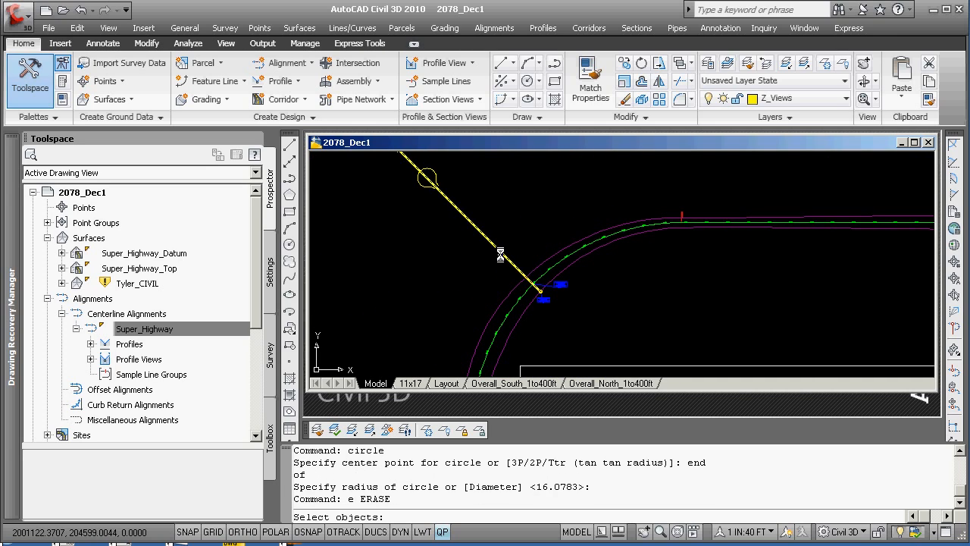
pyautogui.click(496, 247)
pyautogui.scroll(-3, 469, 241)
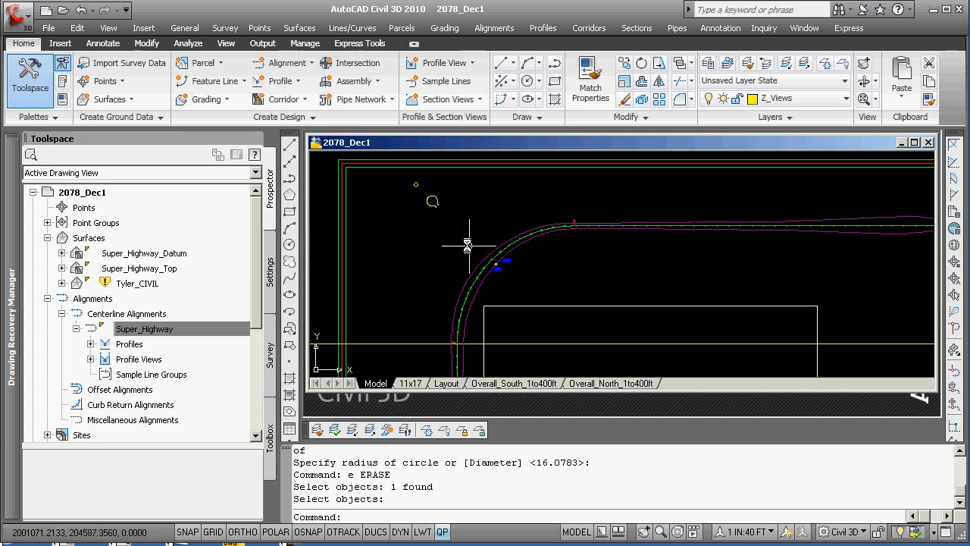
# Step: Switch to Calculator and work out the new alignment's starting station from the labelled offset at the highway-side circle
pyautogui.scroll(6, 498, 262)
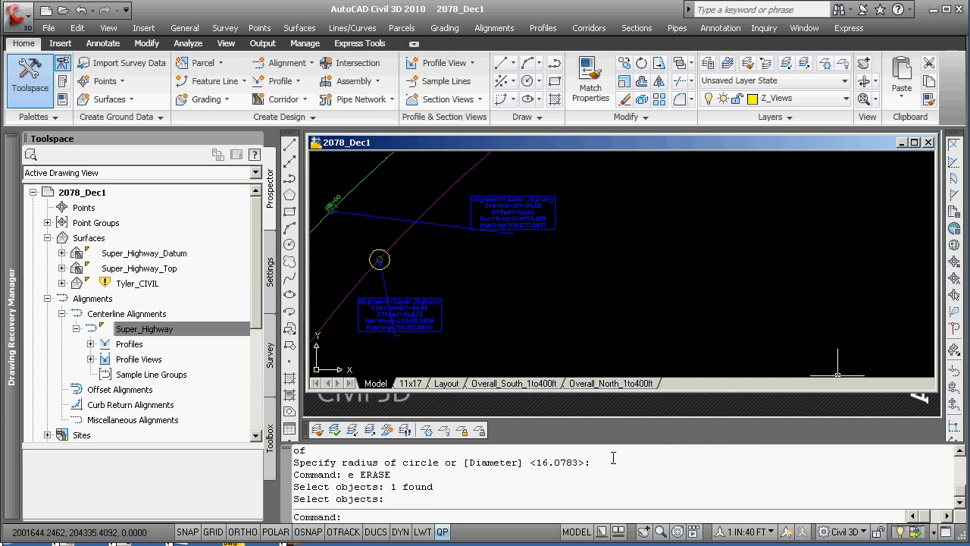
pyautogui.press('super')
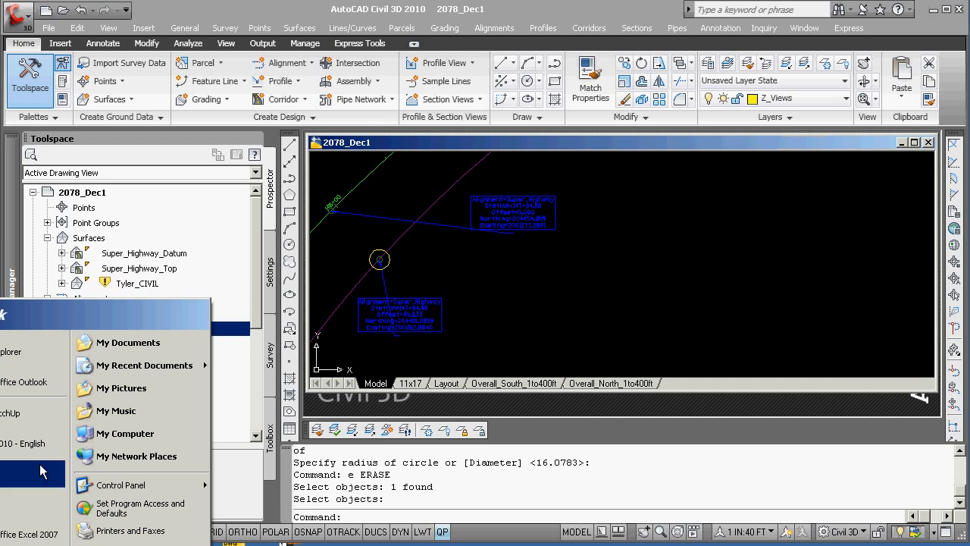
pyautogui.moveTo(30, 545)
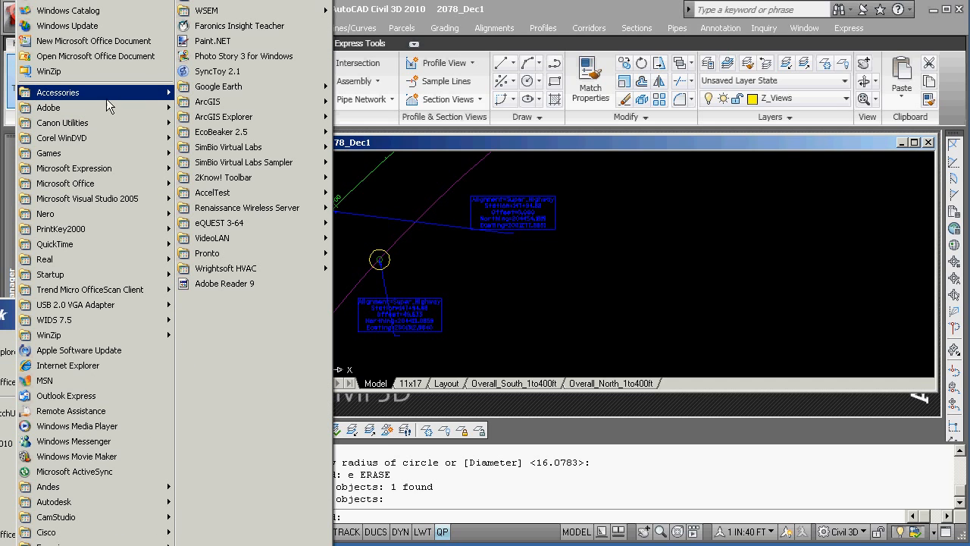
pyautogui.moveTo(107, 94)
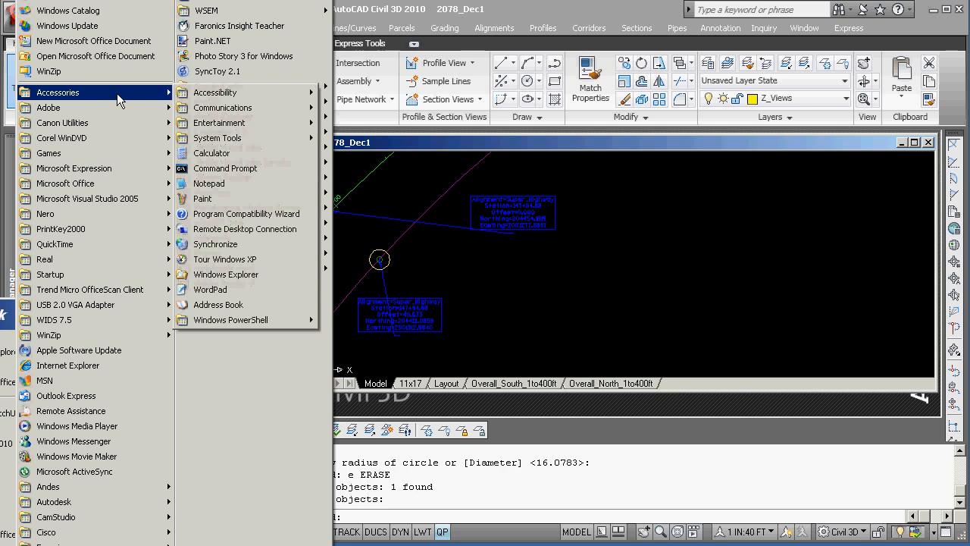
pyautogui.click(199, 155)
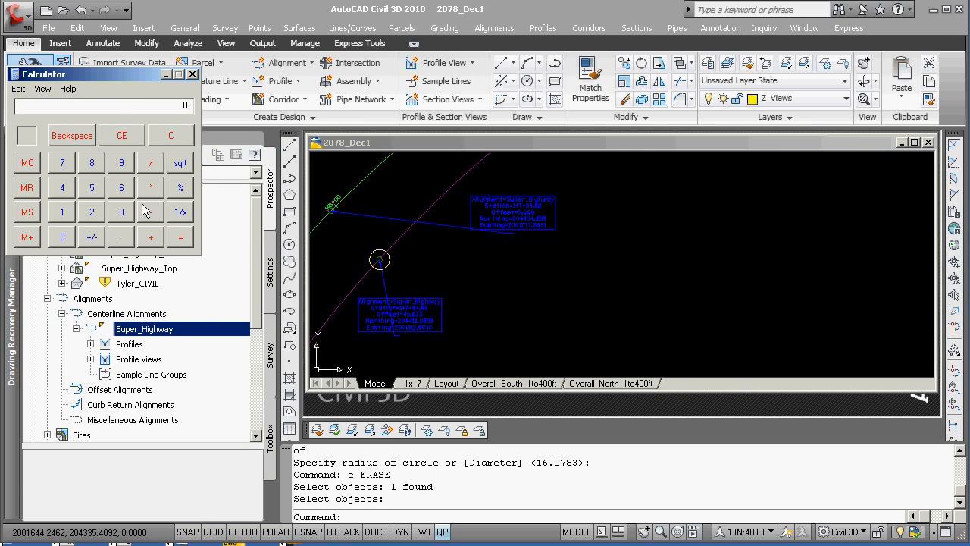
pyautogui.click(91, 214)
pyautogui.click(62, 238)
pyautogui.click(64, 194)
pyautogui.click(121, 162)
pyautogui.click(182, 238)
pyautogui.click(193, 75)
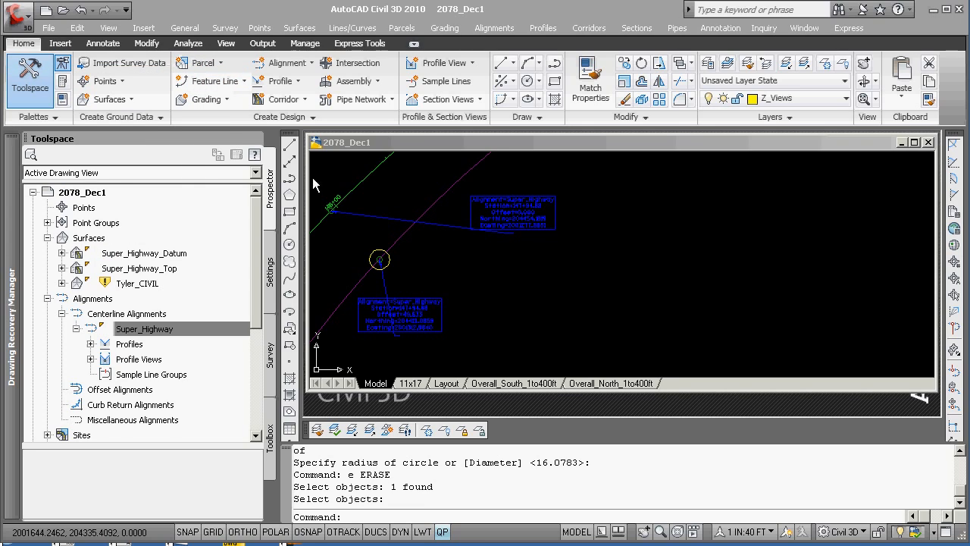
pyautogui.click(542, 279)
pyautogui.press('Escape')
pyautogui.click(502, 274)
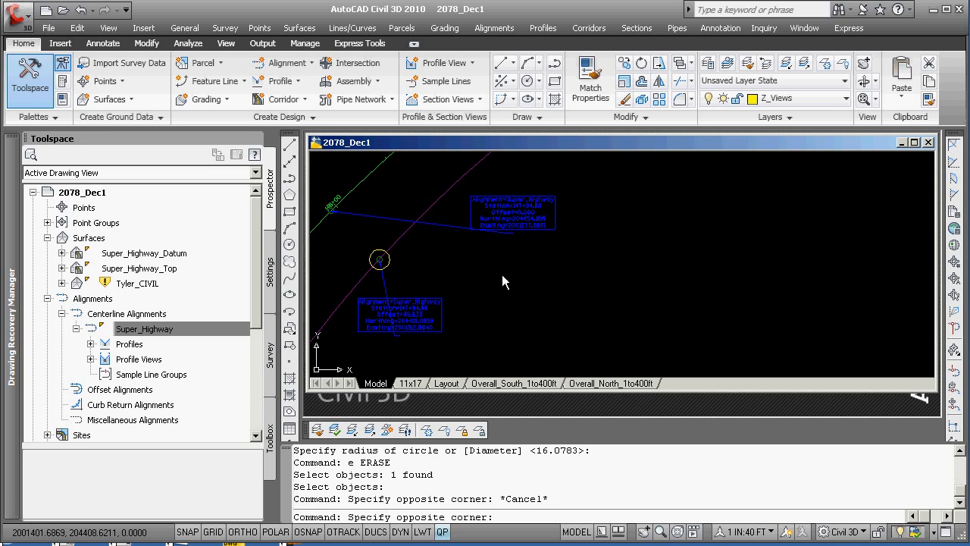
pyautogui.press('Escape')
pyautogui.scroll(-2, 502, 275)
pyautogui.scroll(-2, 502, 275)
pyautogui.moveTo(503, 275); pyautogui.dragTo(553, 342, button='middle')
pyautogui.scroll(1, 515, 327)
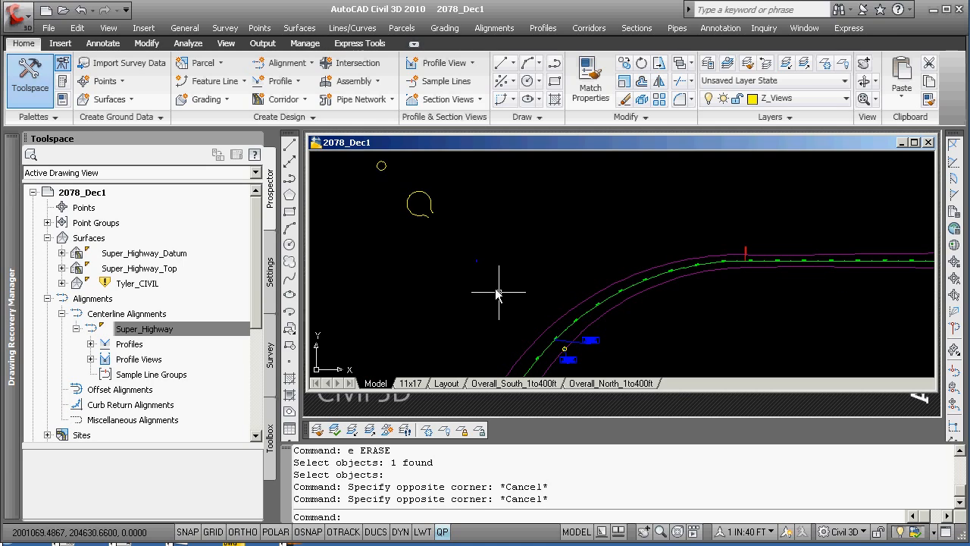
# Step: Start creating a centerline alignment by layout and name it 4606_Dec4
pyautogui.click(302, 72)
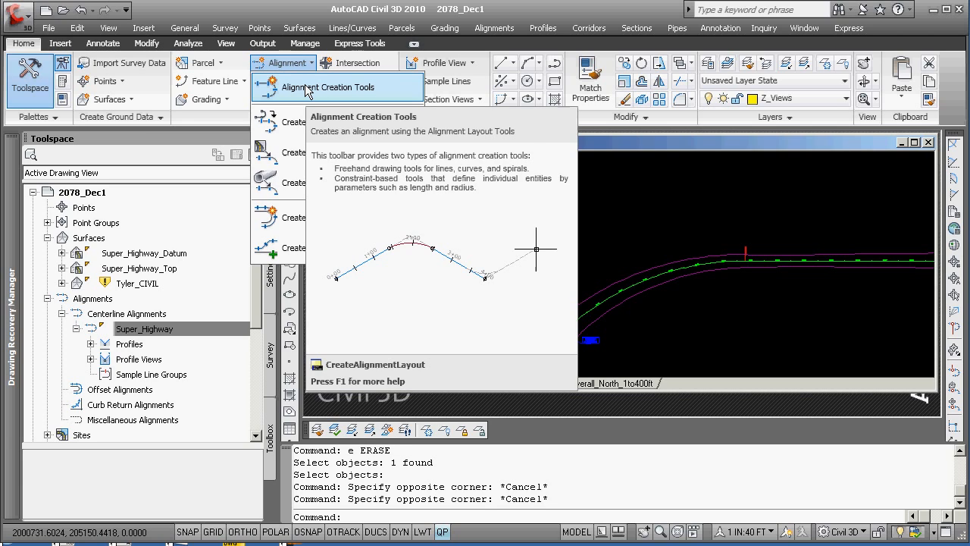
pyautogui.click(307, 89)
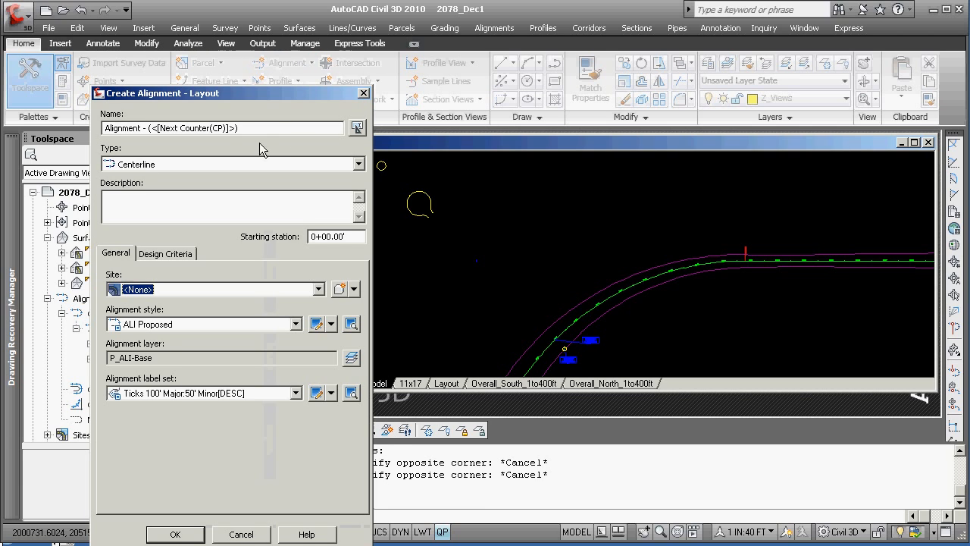
pyautogui.tripleClick(248, 128)
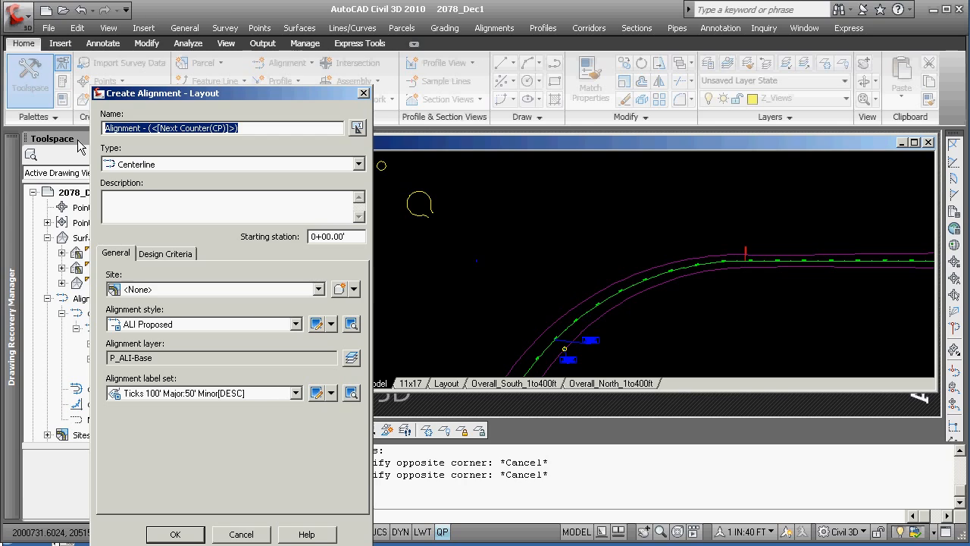
pyautogui.write('4')
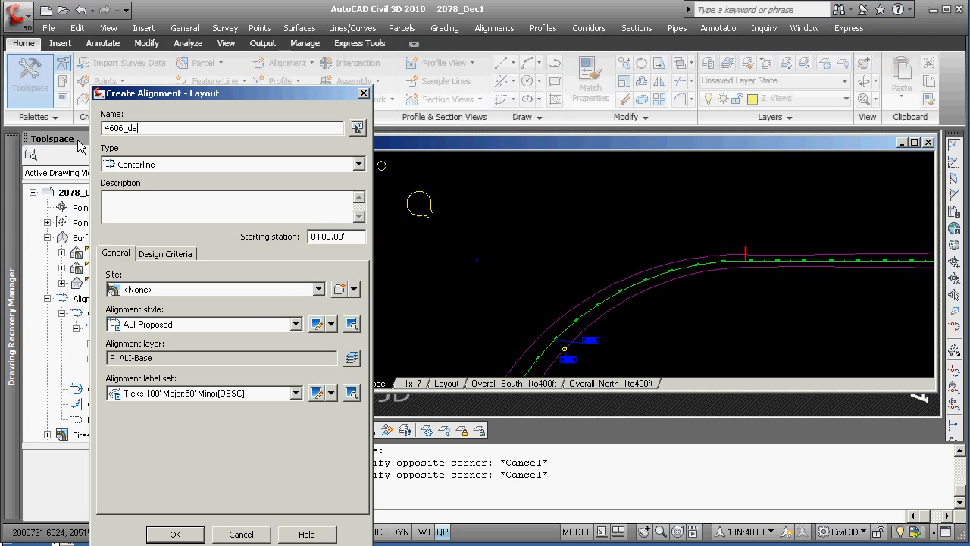
pyautogui.write('606_de')
pyautogui.press('BackSpace')
pyautogui.press('BackSpace')
# Step: Set the alignment's starting station to 19950.367 and its label set to Ticks 100' Major:25' Minor, and create it
pyautogui.moveTo(346, 241); pyautogui.dragTo(310, 237)
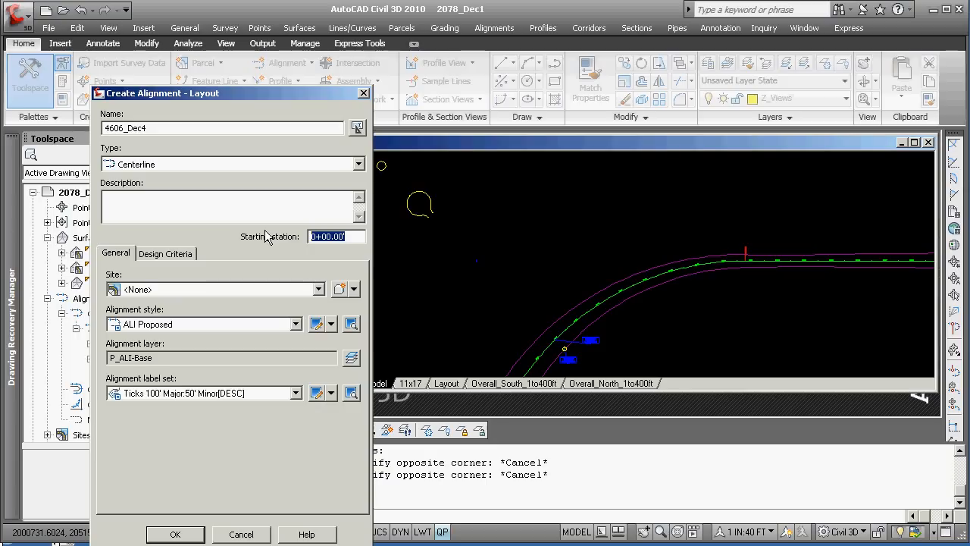
pyautogui.write('19950.367')
pyautogui.click(296, 394)
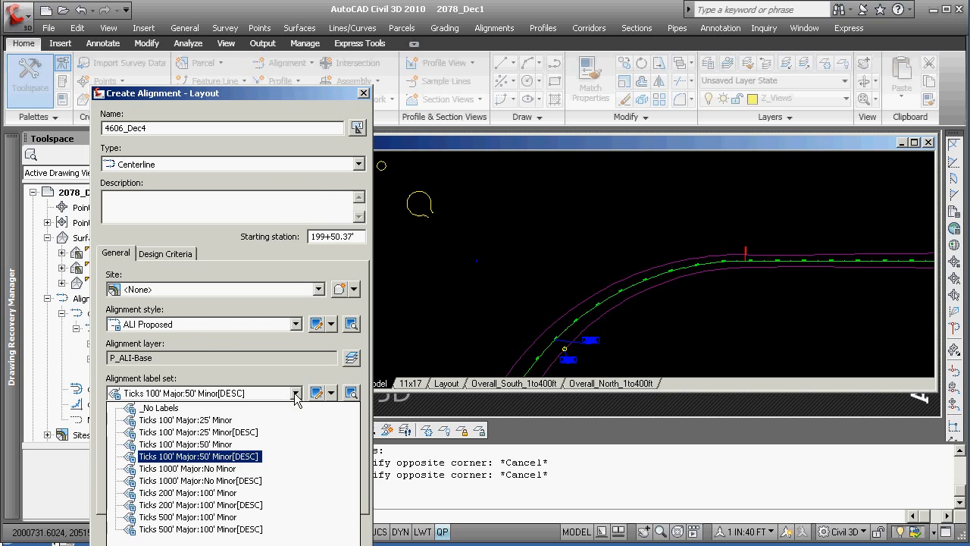
pyautogui.click(209, 421)
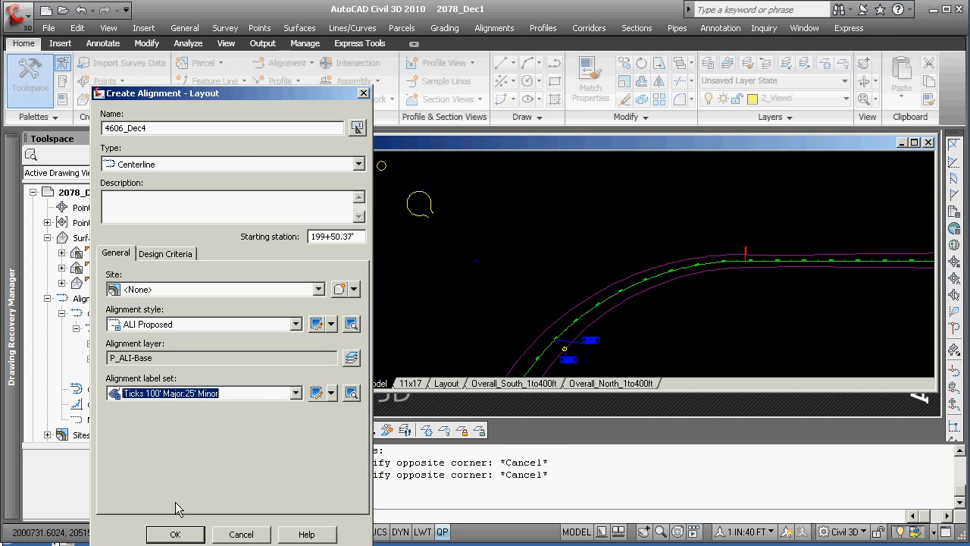
pyautogui.click(175, 534)
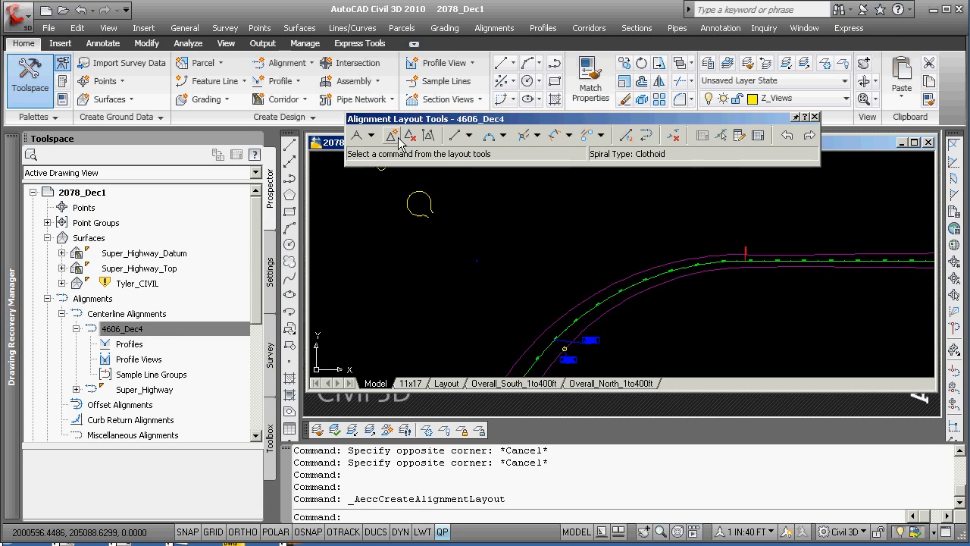
# Step: Draw a two-point fixed line for 4606_Dec4 from the highway-side circle's center to the center of the small circle beyond the cul-de-sac, and close the layout tools
pyautogui.click(469, 136)
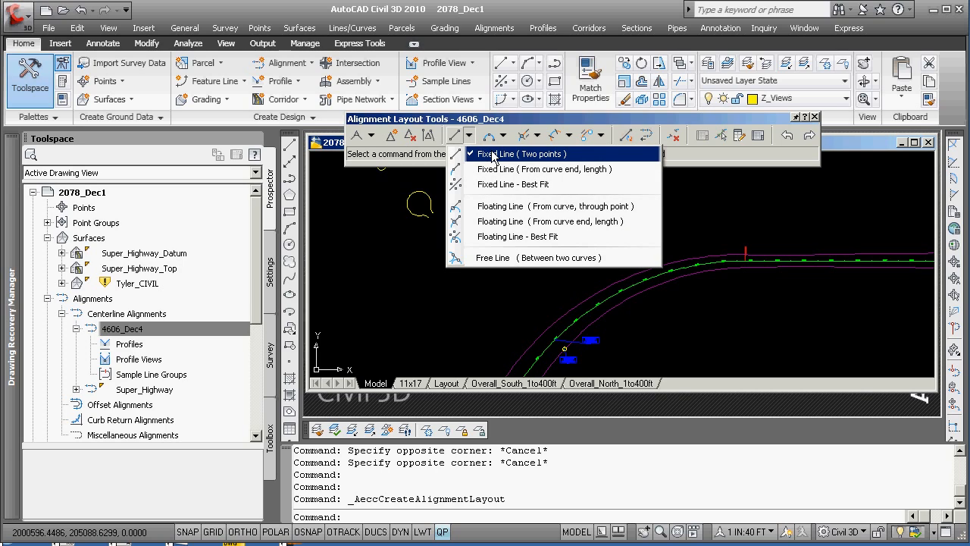
pyautogui.click(497, 157)
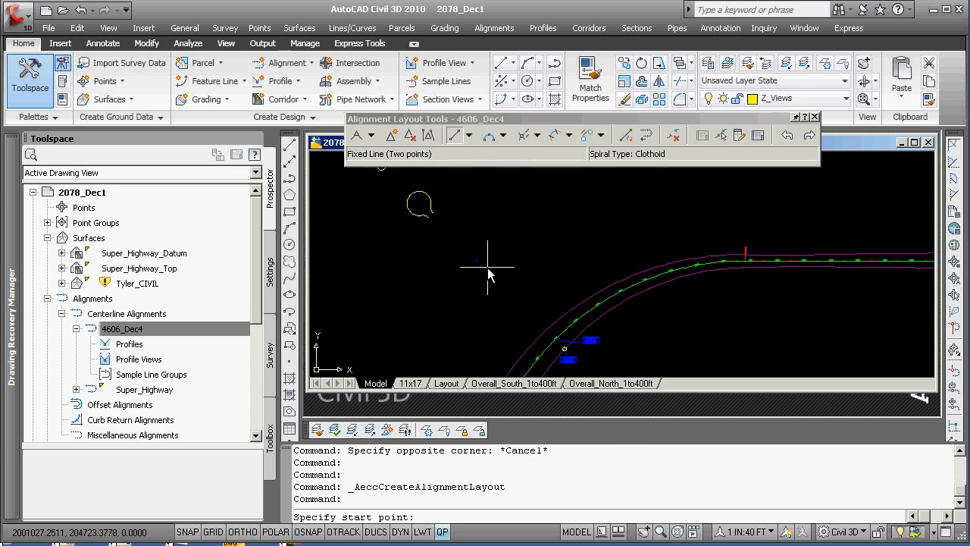
pyautogui.keyDown('shift'); pyautogui.rightClick(489, 270); pyautogui.keyUp('shift')
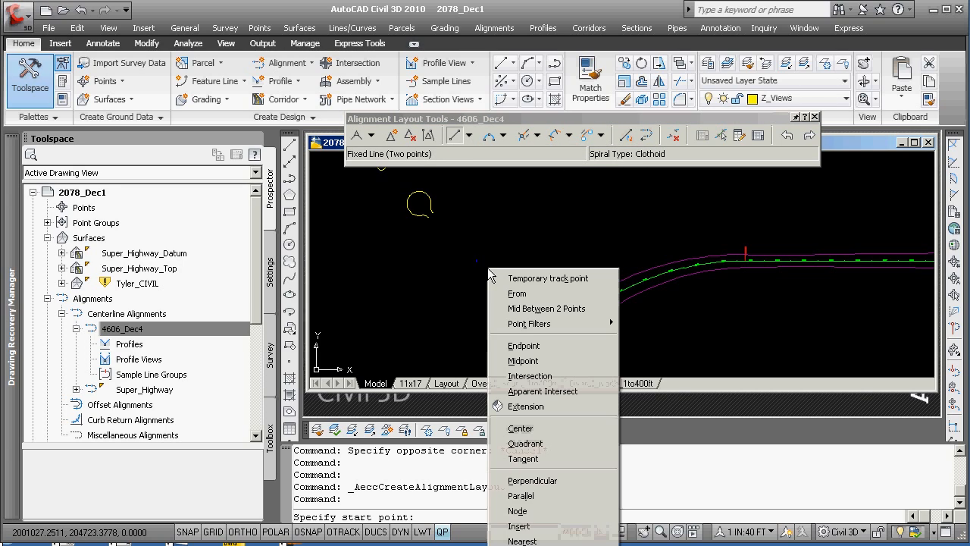
pyautogui.click(536, 427)
pyautogui.scroll(-2, 572, 356)
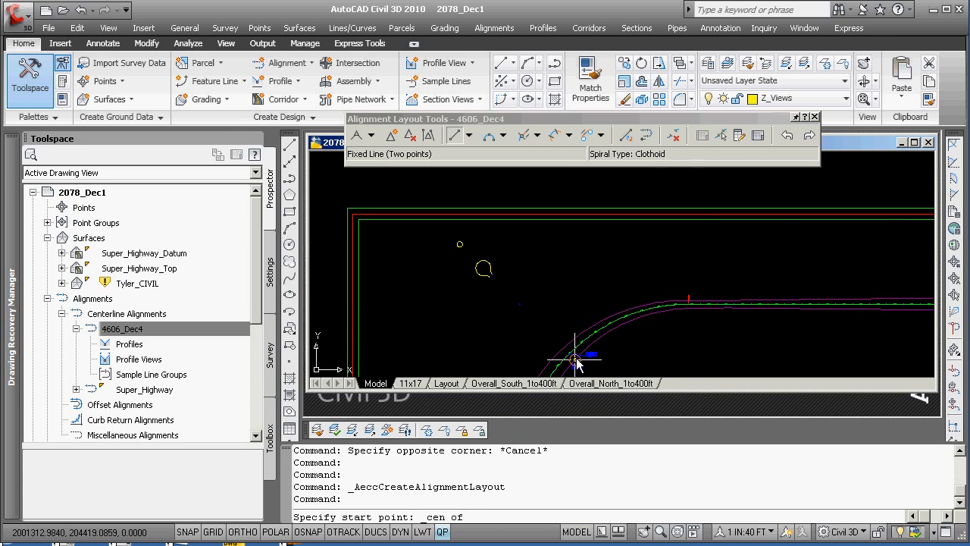
pyautogui.click(576, 363)
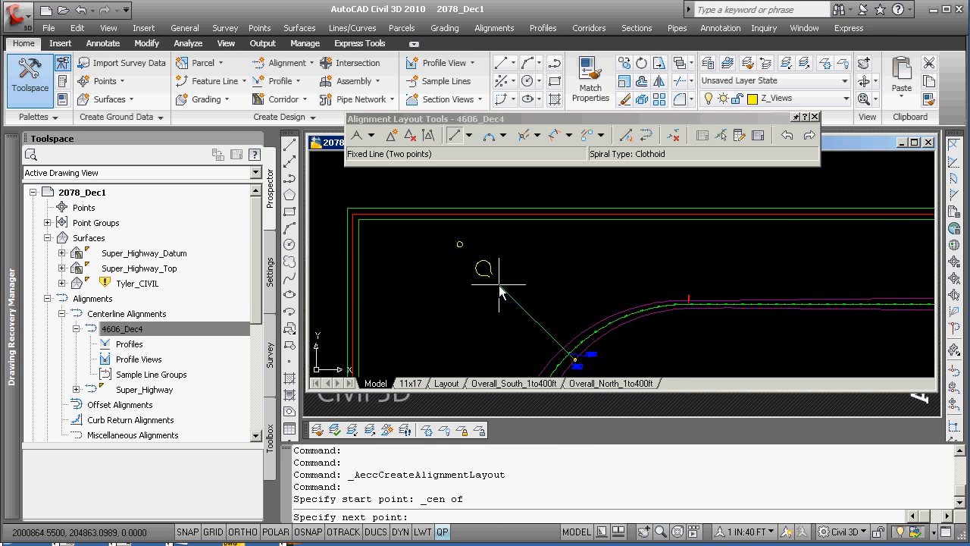
pyautogui.keyDown('shift'); pyautogui.rightClick(499, 285); pyautogui.keyUp('shift')
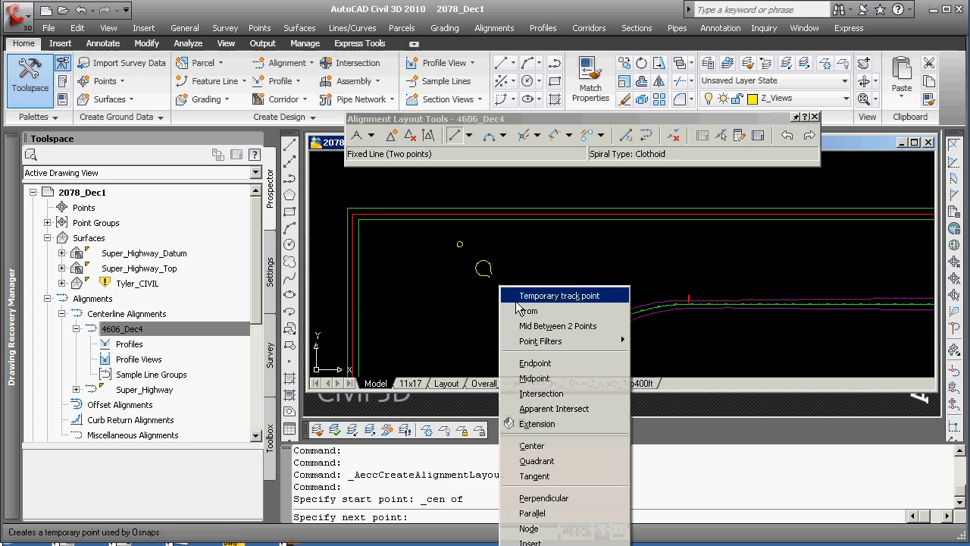
pyautogui.click(546, 451)
pyautogui.click(460, 250)
pyautogui.press('Return')
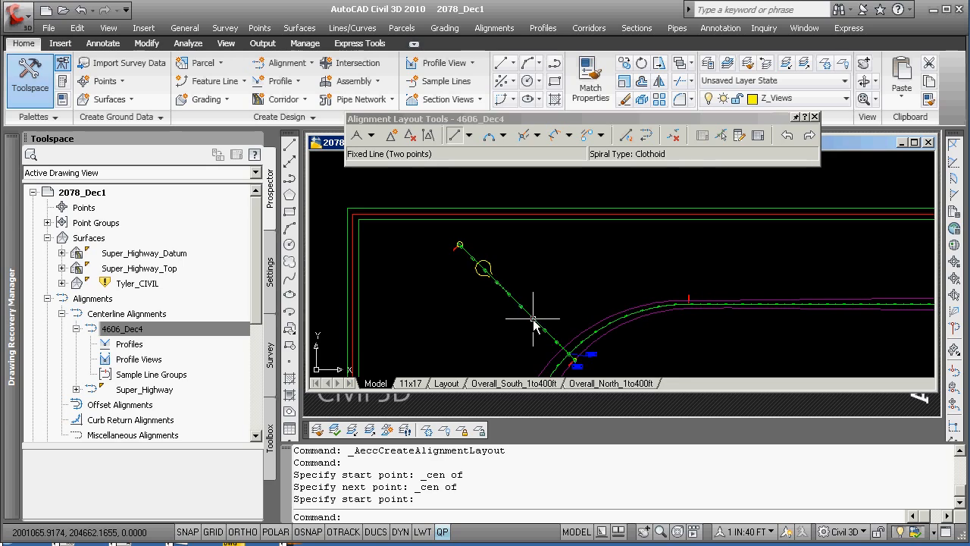
pyautogui.scroll(4, 520, 294)
pyautogui.scroll(-3, 515, 301)
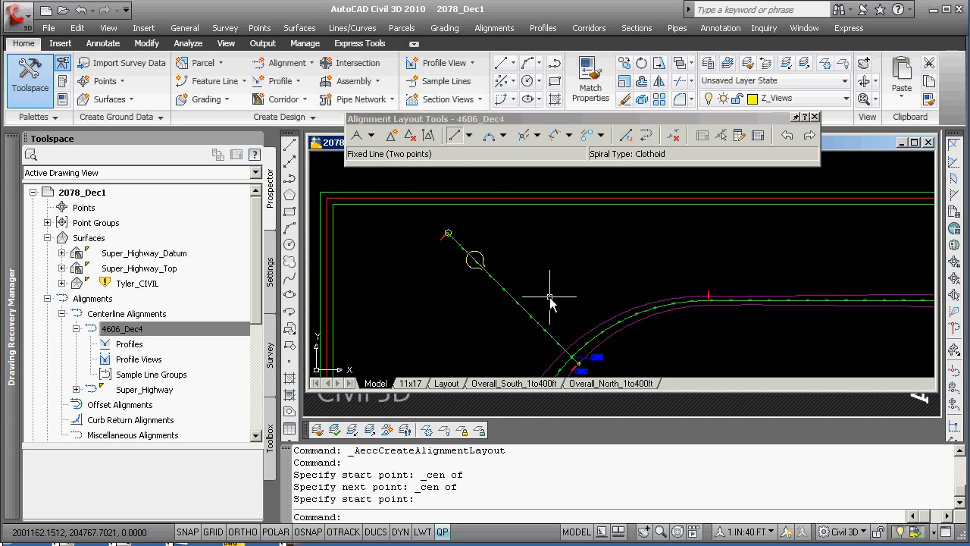
pyautogui.scroll(-1, 531, 302)
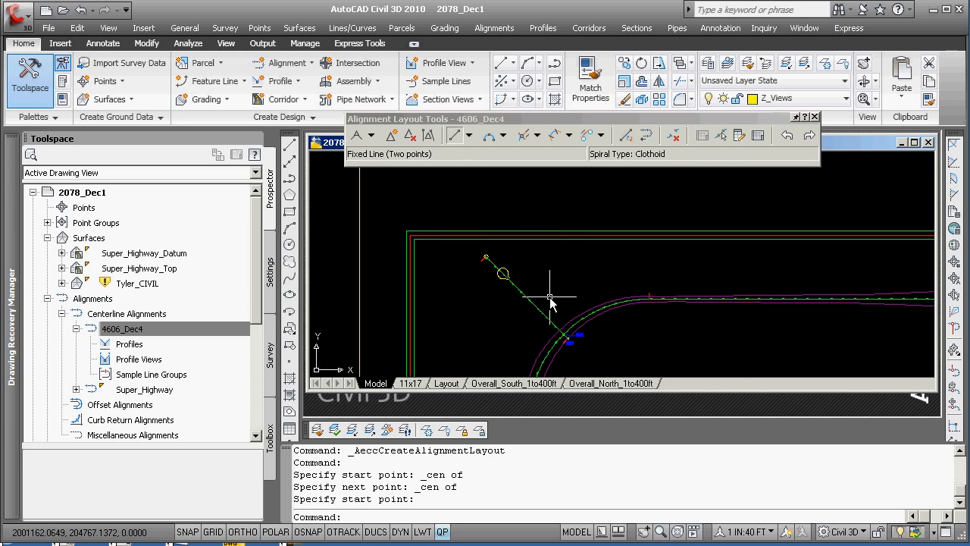
pyautogui.click(813, 117)
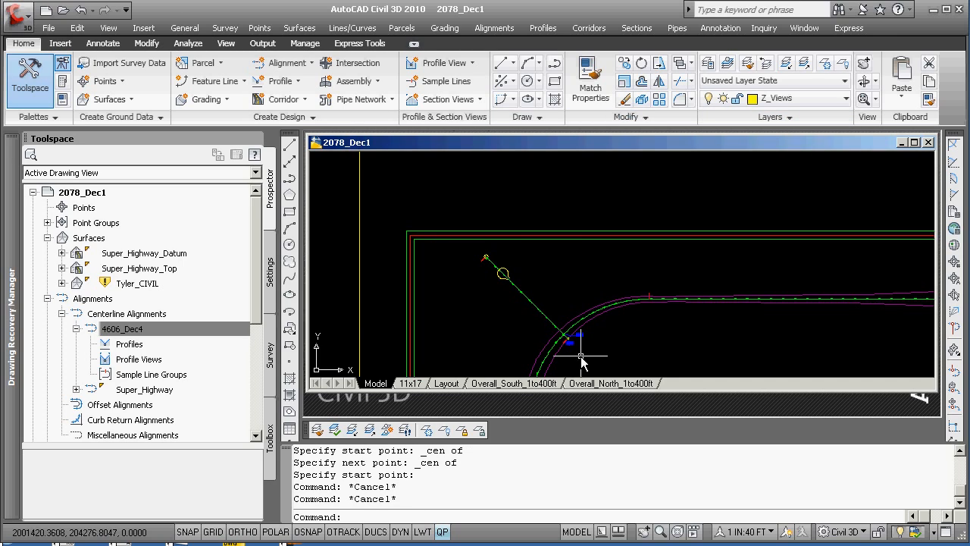
# Step: Start creating surface profiles for alignment 4606_Dec4 and add the Super_Highway_Top and Tyler_CIVIL surfaces to its profile list
pyautogui.click(293, 85)
pyautogui.click(303, 102)
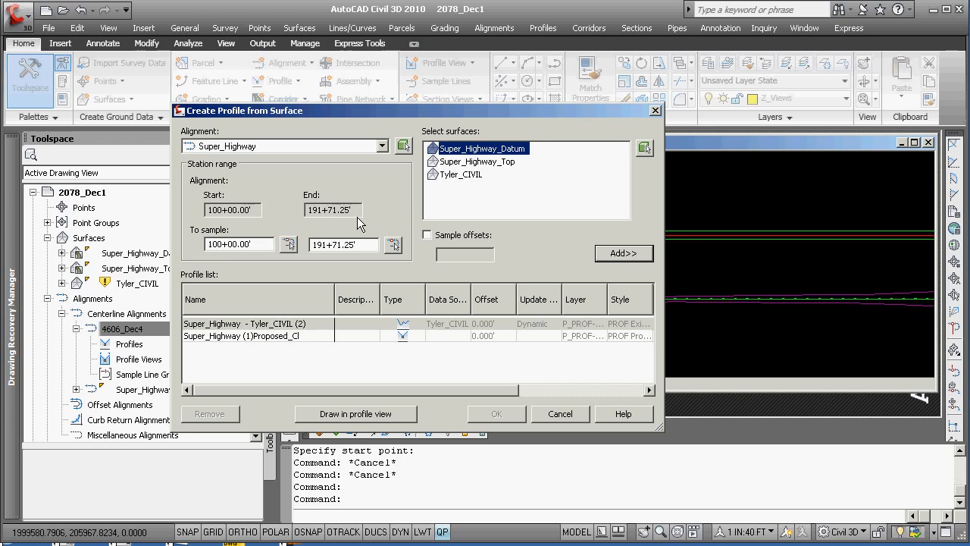
pyautogui.click(381, 146)
pyautogui.click(238, 155)
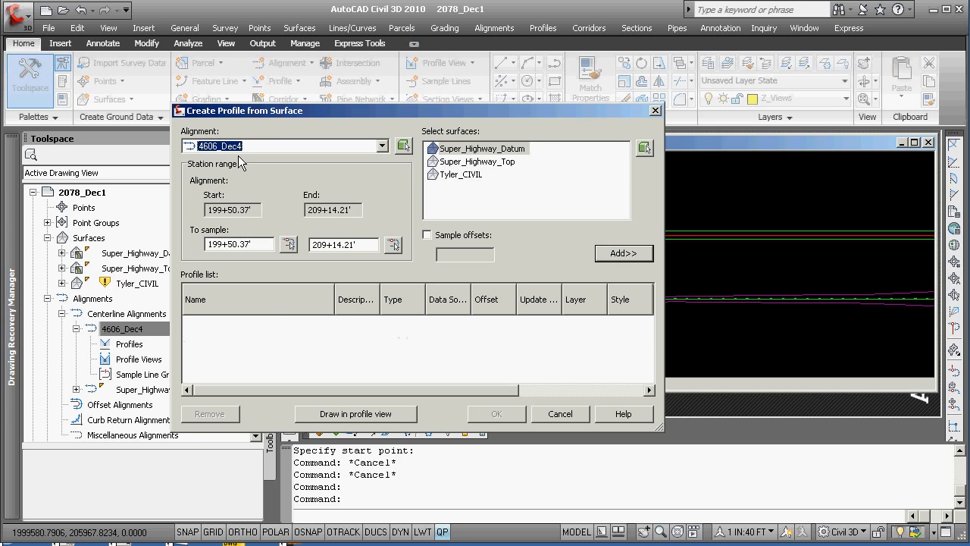
pyautogui.click(497, 163)
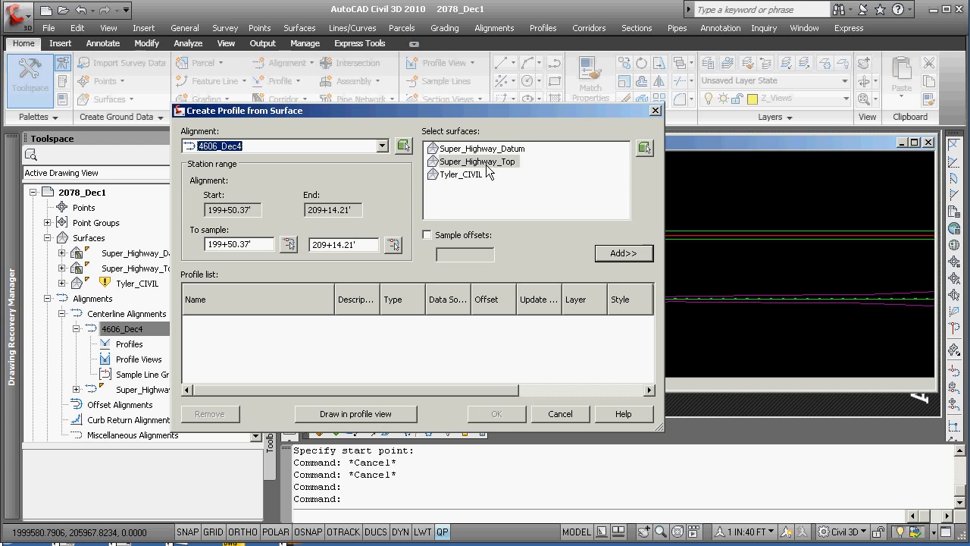
pyautogui.click(619, 253)
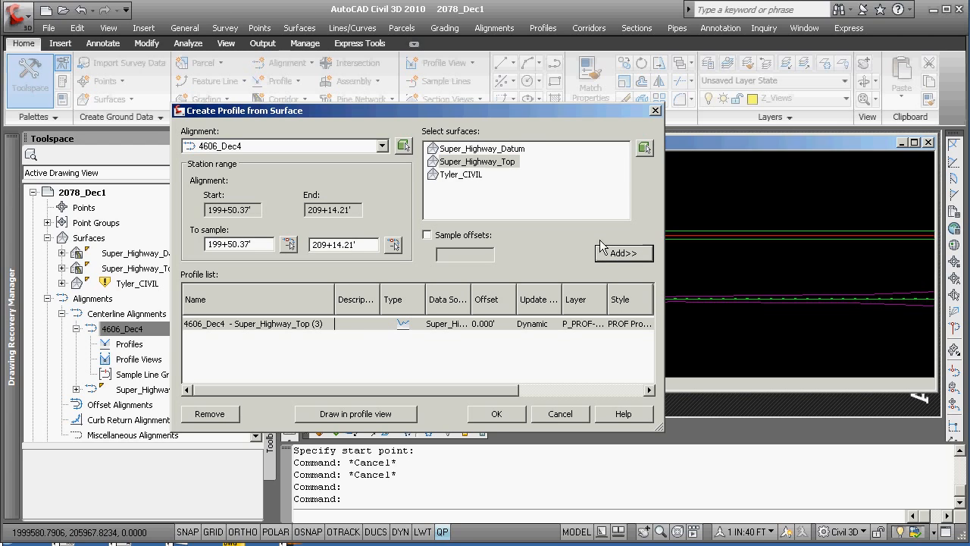
pyautogui.click(462, 179)
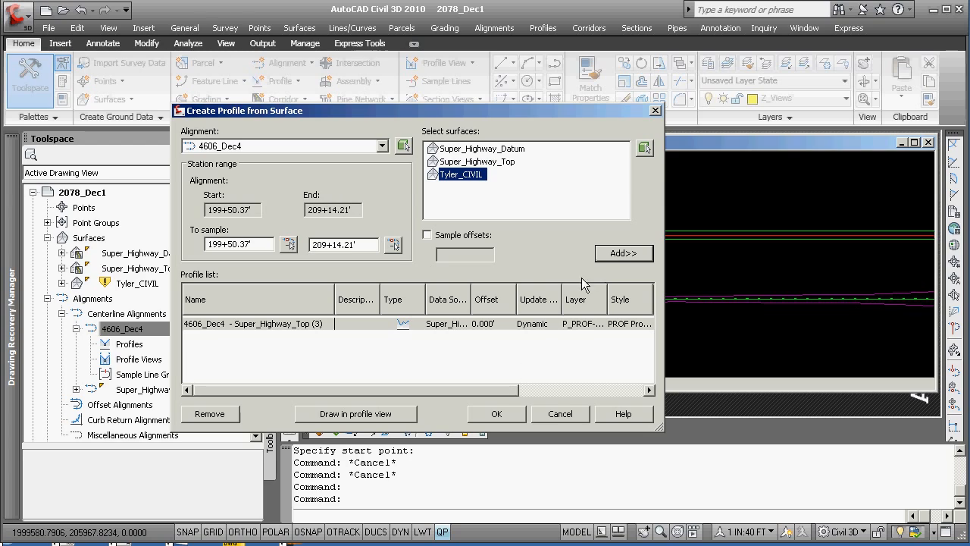
pyautogui.click(604, 253)
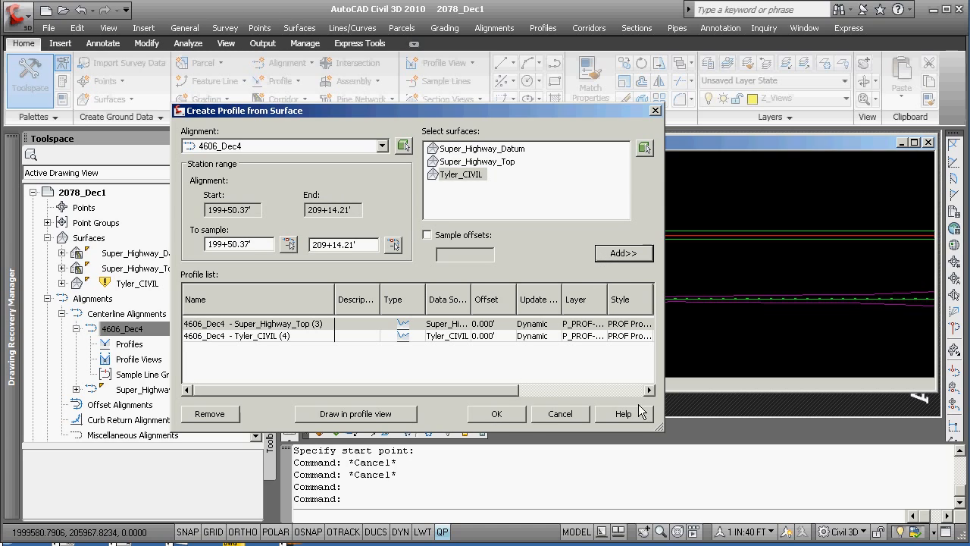